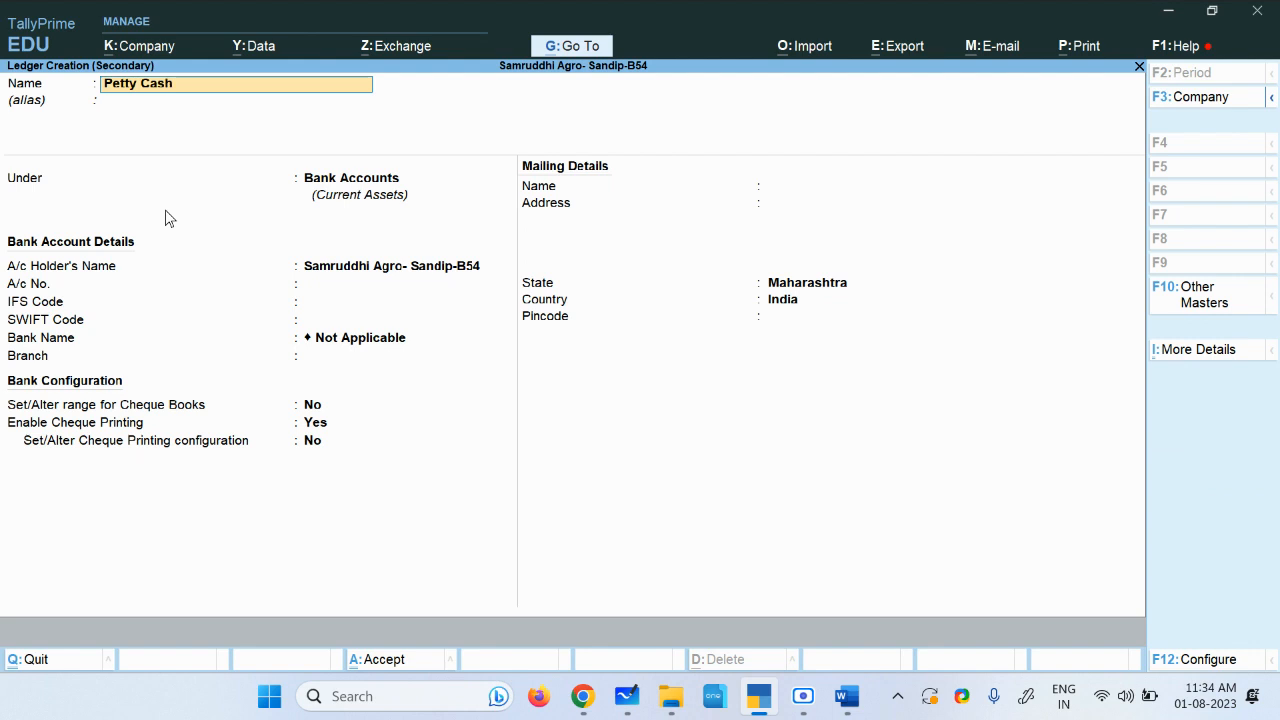
Step: Create the Petty Cash ledger under the Cash-in-Hand group and return to the Contra voucher's narration
key("Return")
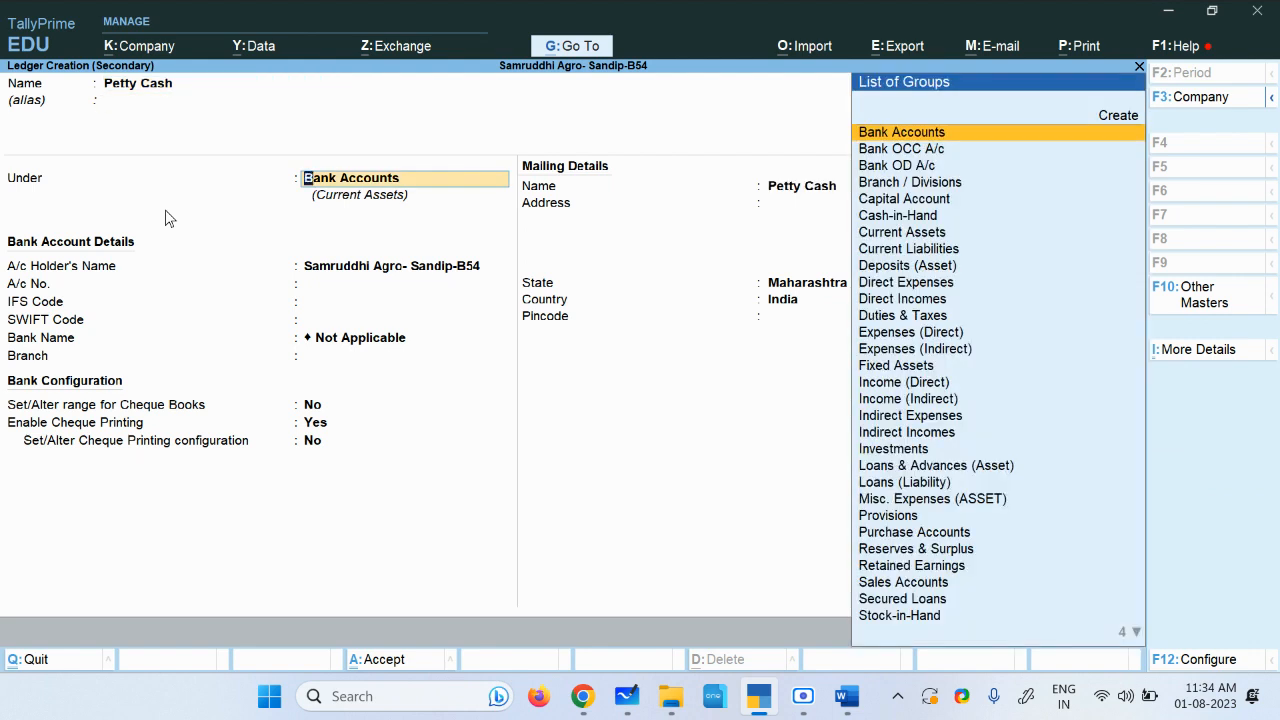
key("Down")
key("Down")
key("Down")
key("Down")
key("Down")
key("Return")
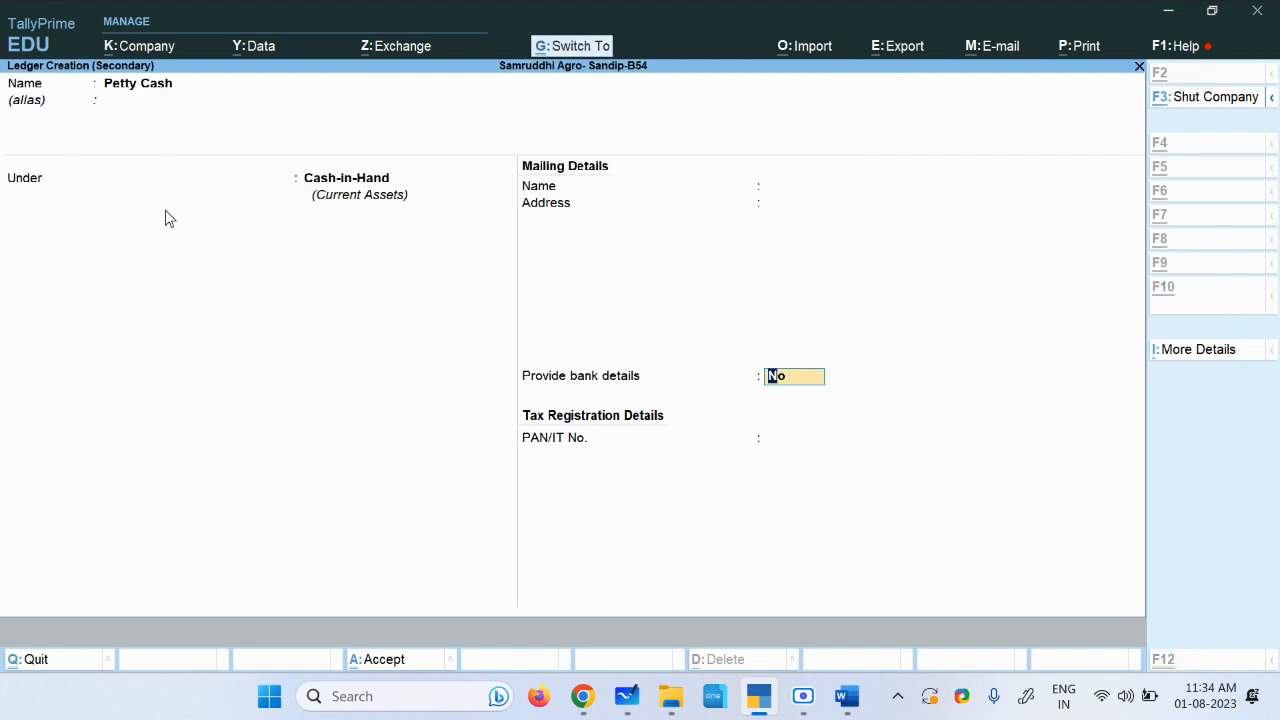
key("ctrl+a")
key("Return")
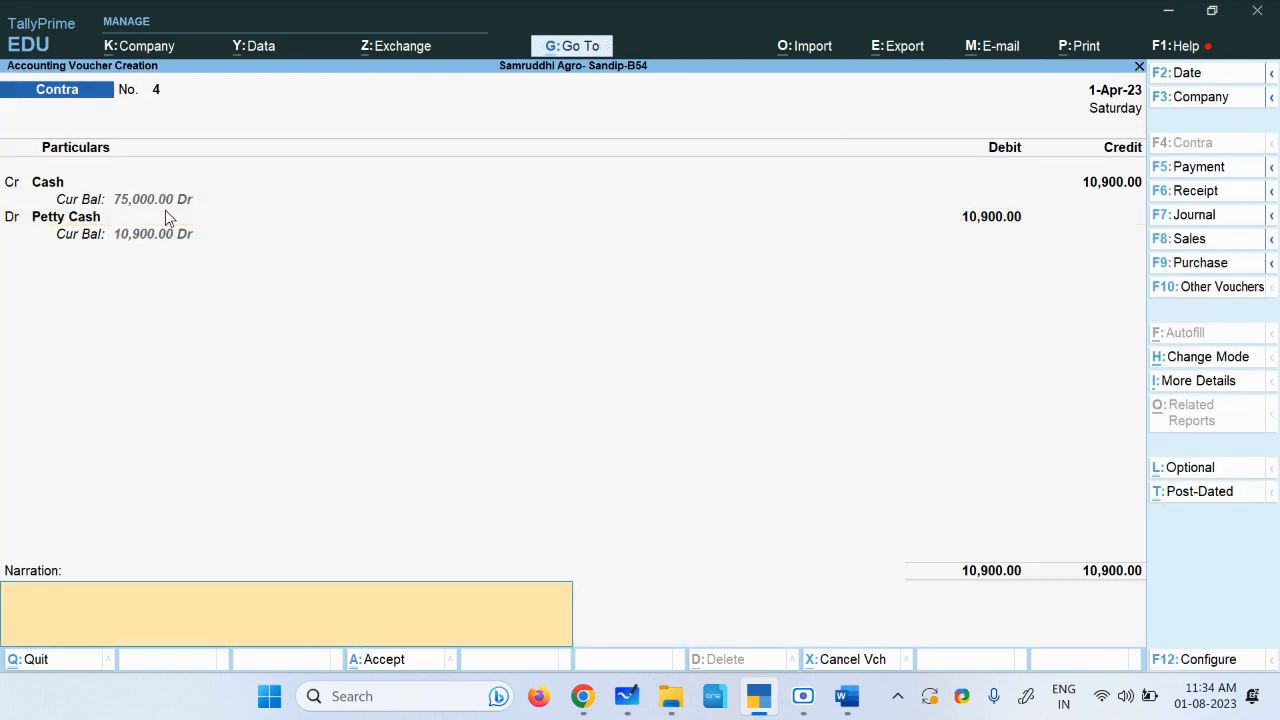
Step: Copy 'Cash transfer to Petty Cash' from the assignment document into the narration and save the Contra voucher
key("alt+Tab")
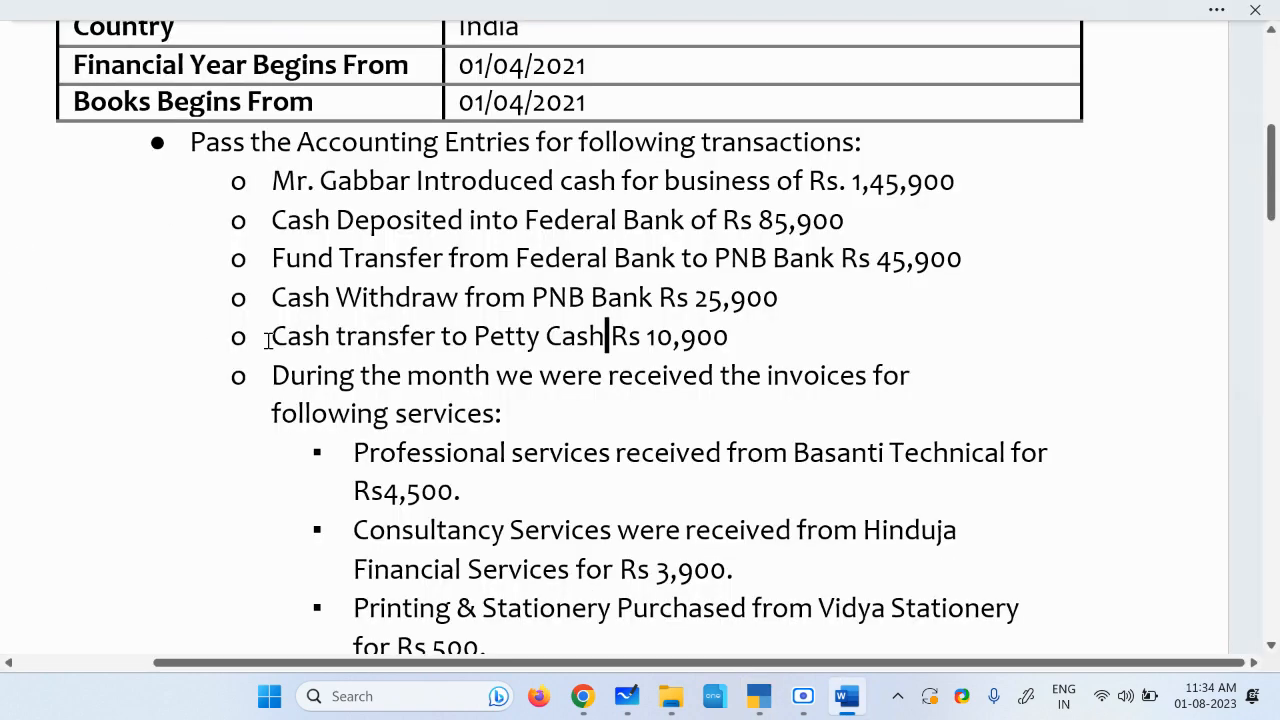
left_click_drag(270, 337, 596, 343)
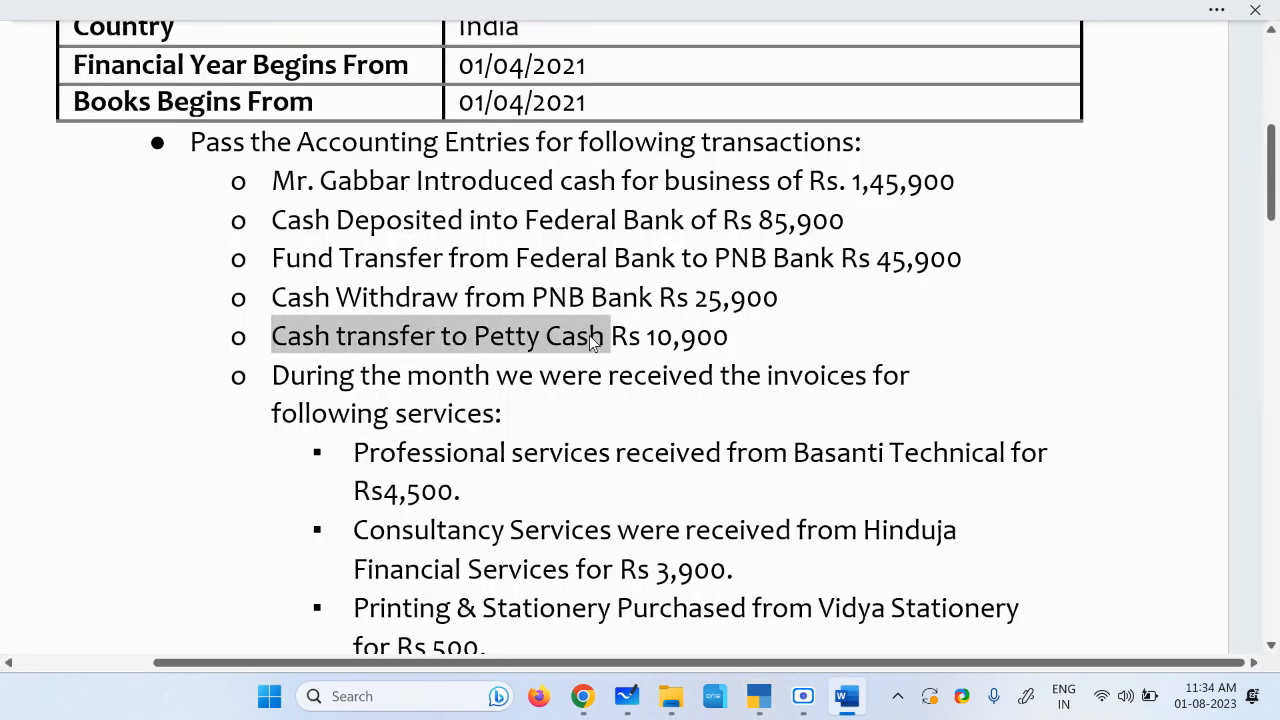
key("ctrl+c")
key("alt+Tab")
key("ctrl+v")
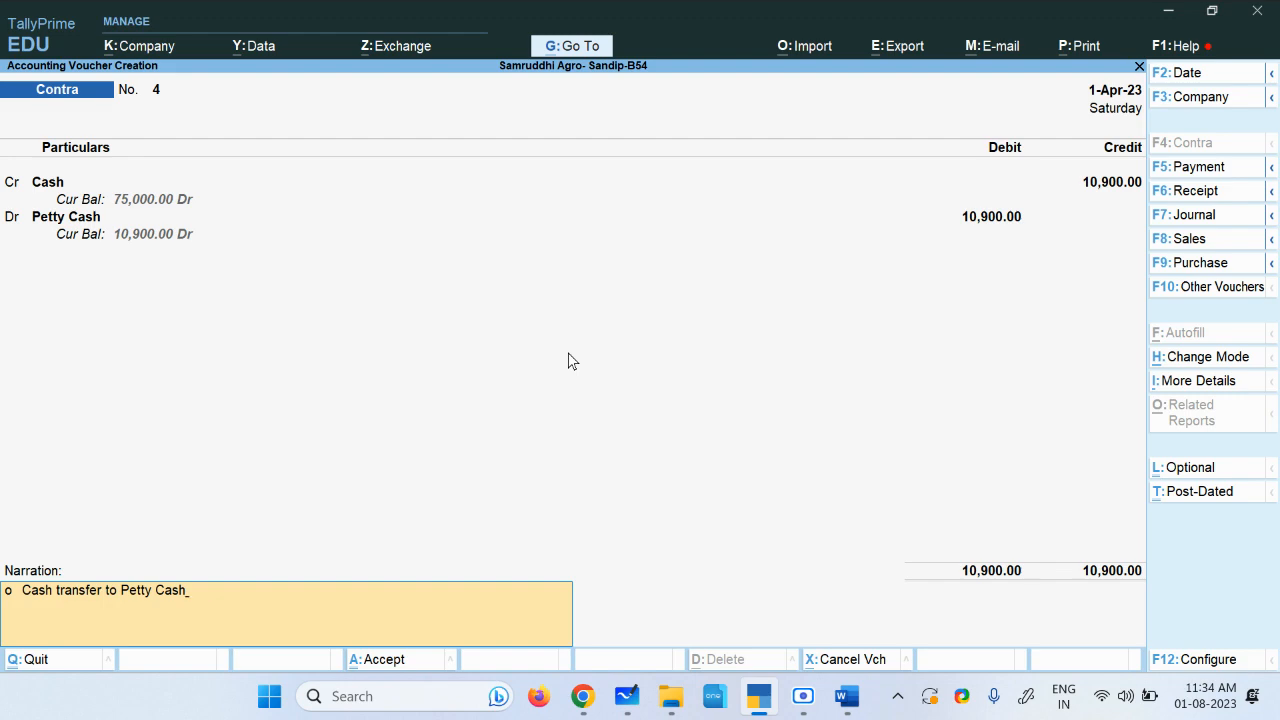
key("ctrl+a")
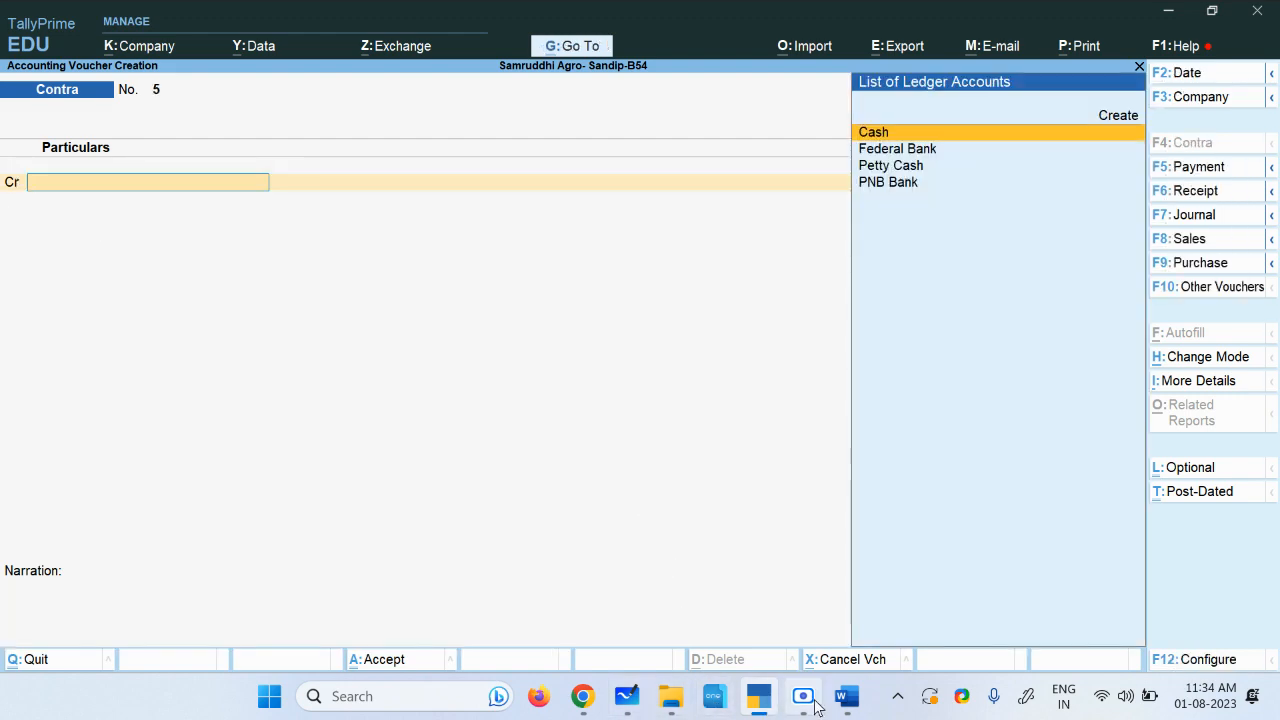
Step: Read the next transactions about service invoices in the assignment document
left_click(846, 697)
scroll(340, 370, "down", 1)
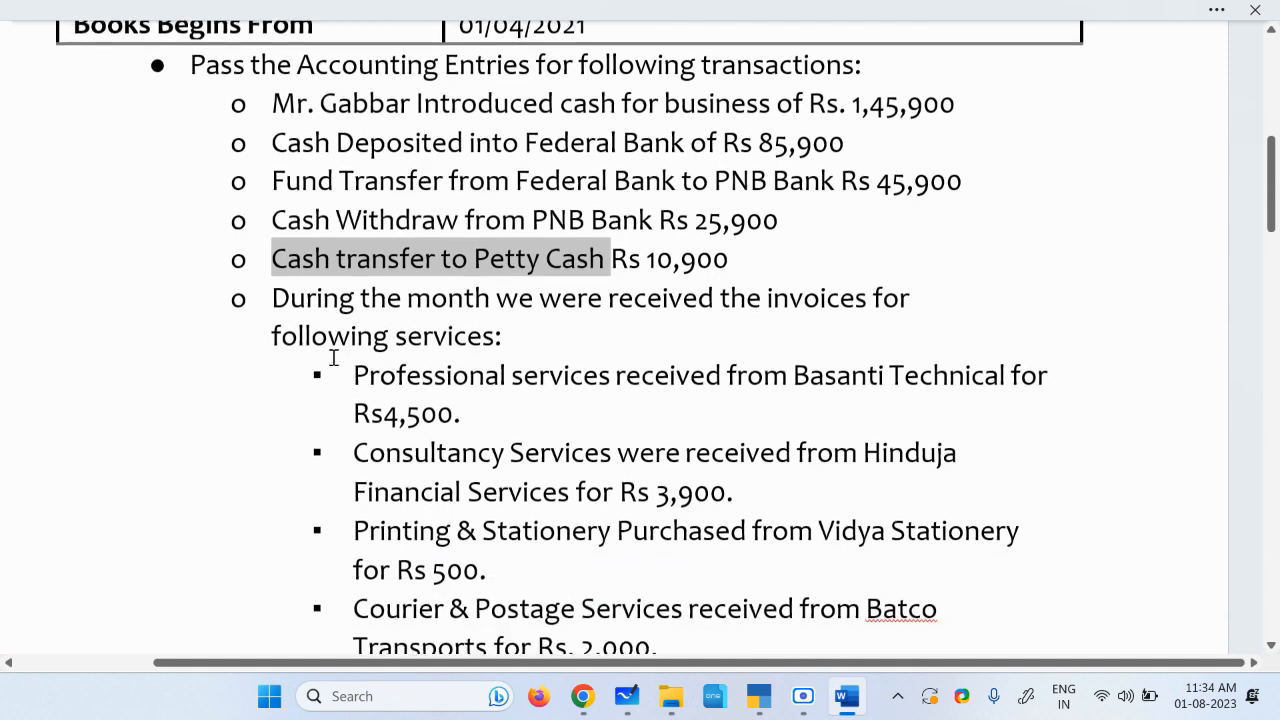
left_click_drag(272, 297, 443, 297)
left_click(563, 296)
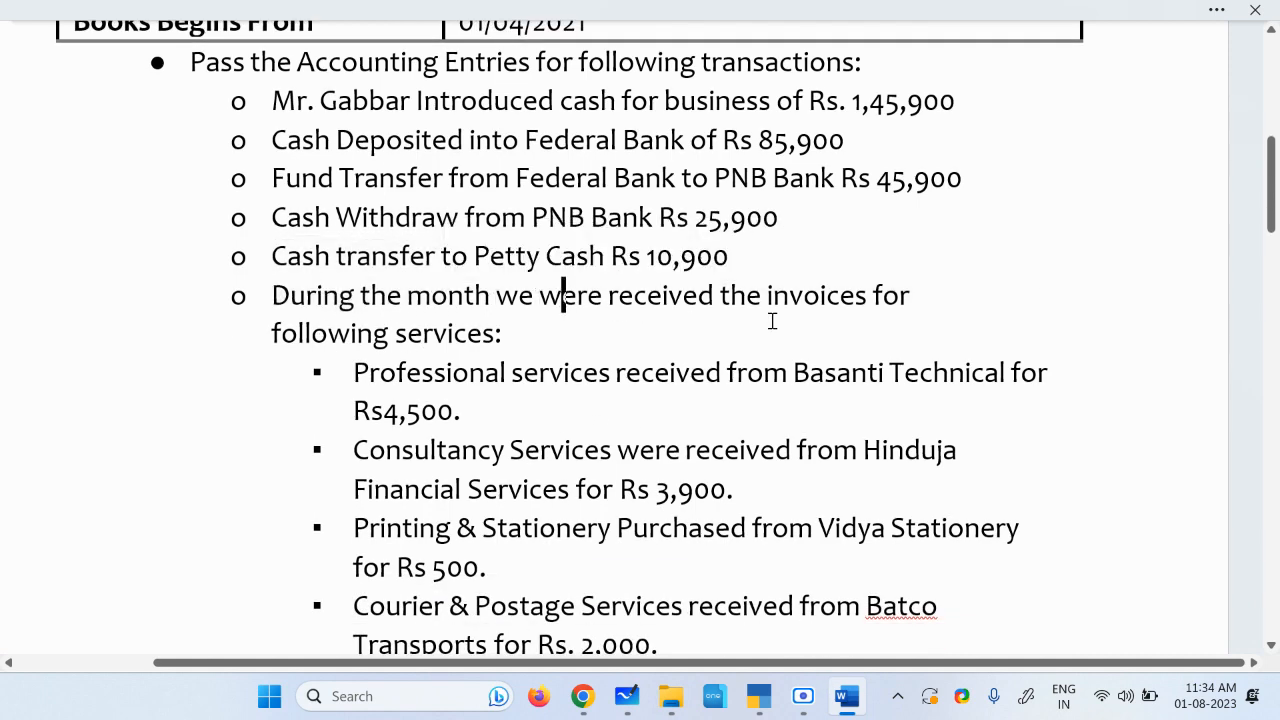
scroll(418, 368, "down", 1)
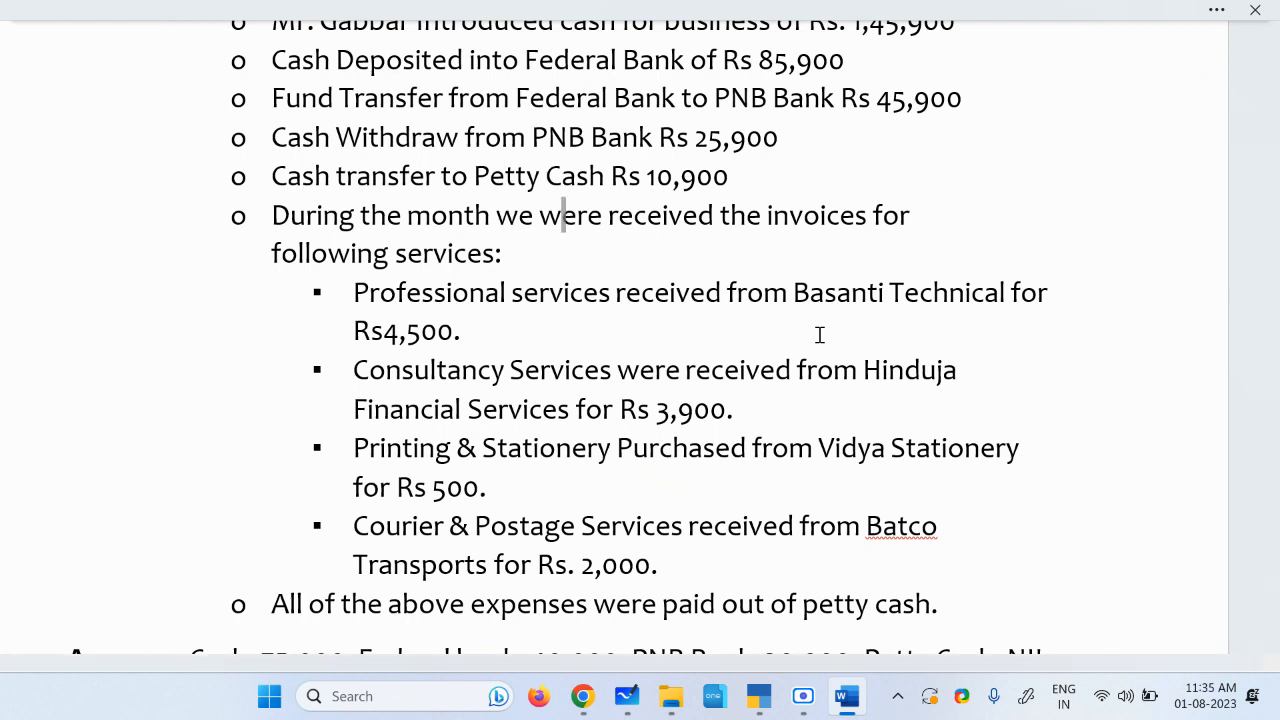
left_click_drag(714, 214, 833, 217)
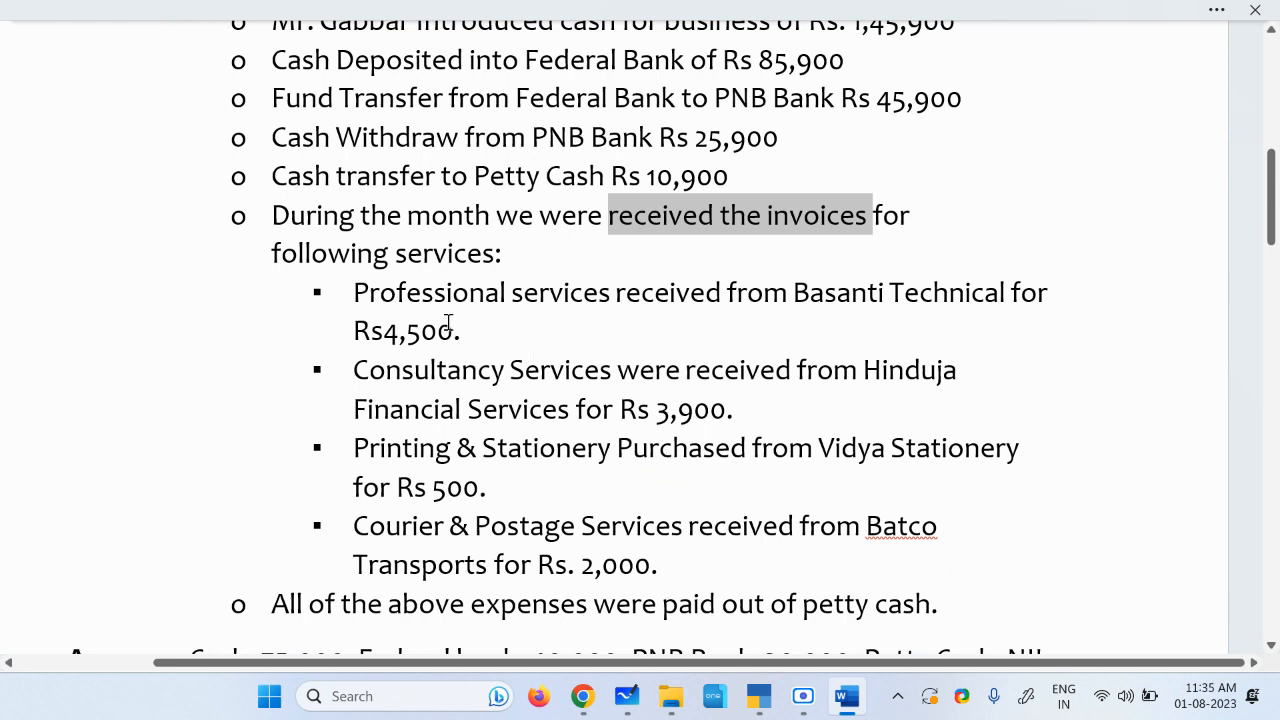
scroll(448, 322, "down", 1)
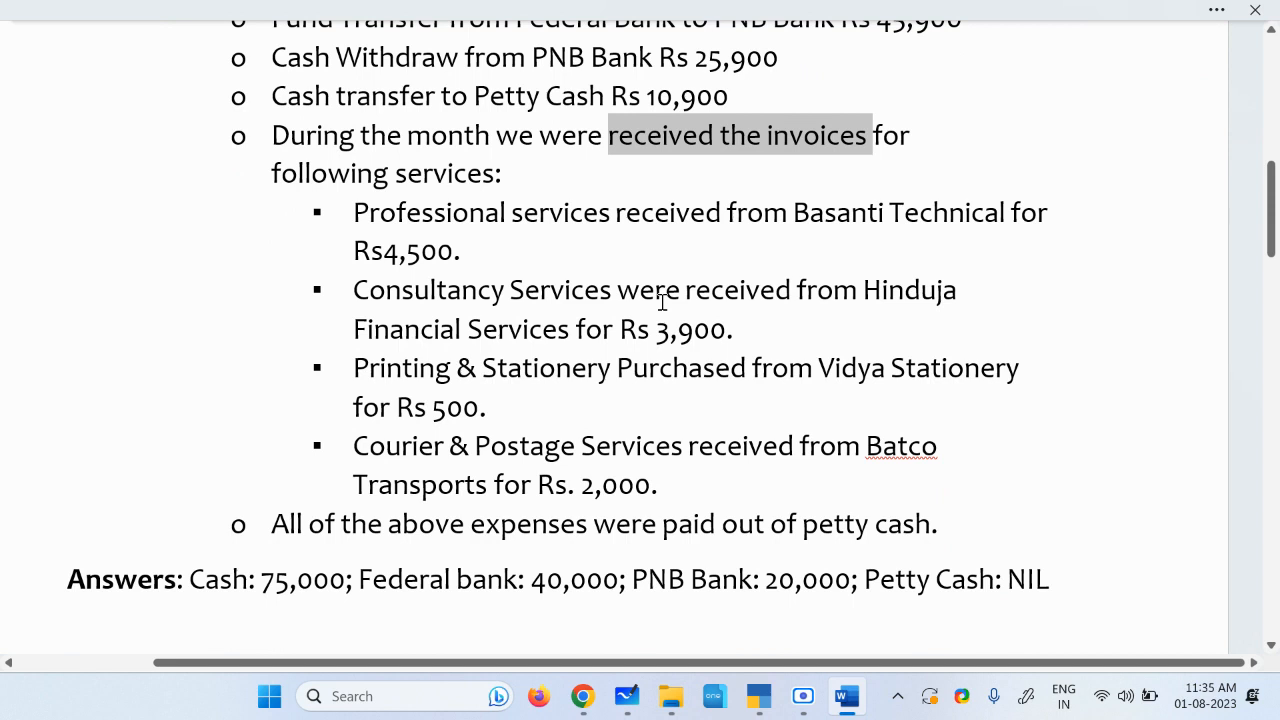
left_click(759, 696)
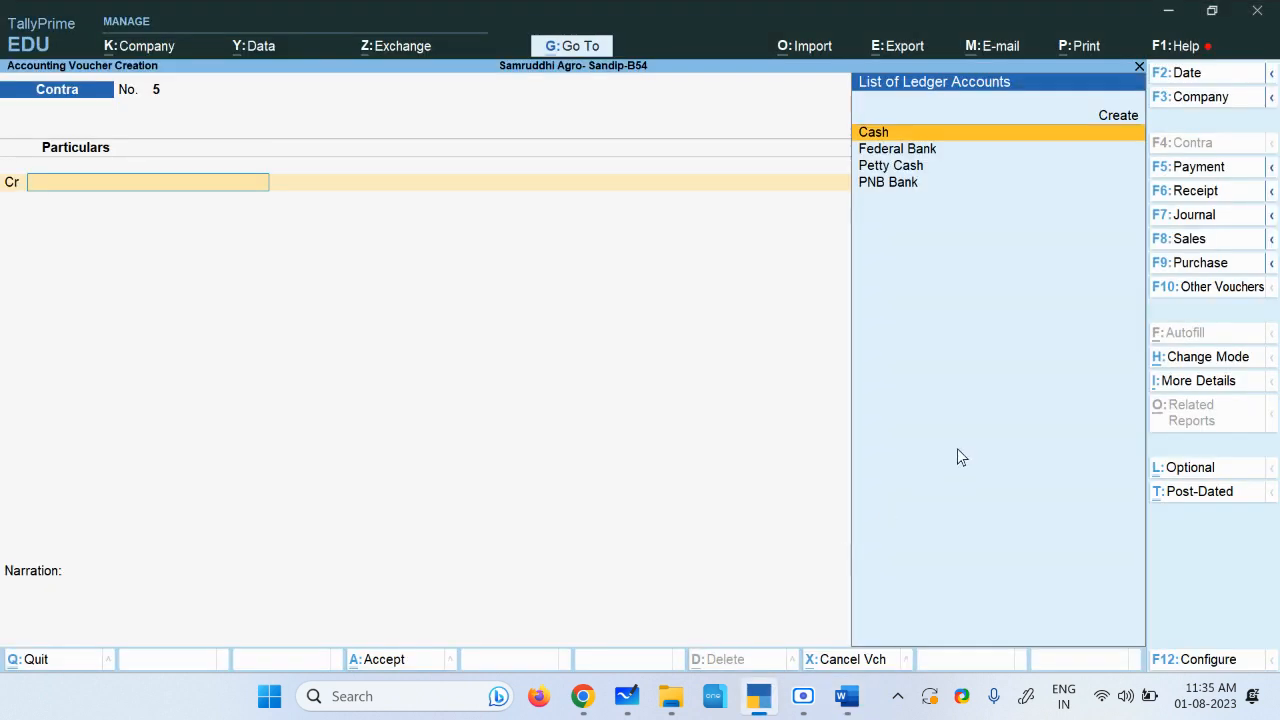
Step: Open a Purchase voucher and switch it to As Voucher mode
left_click(1206, 263)
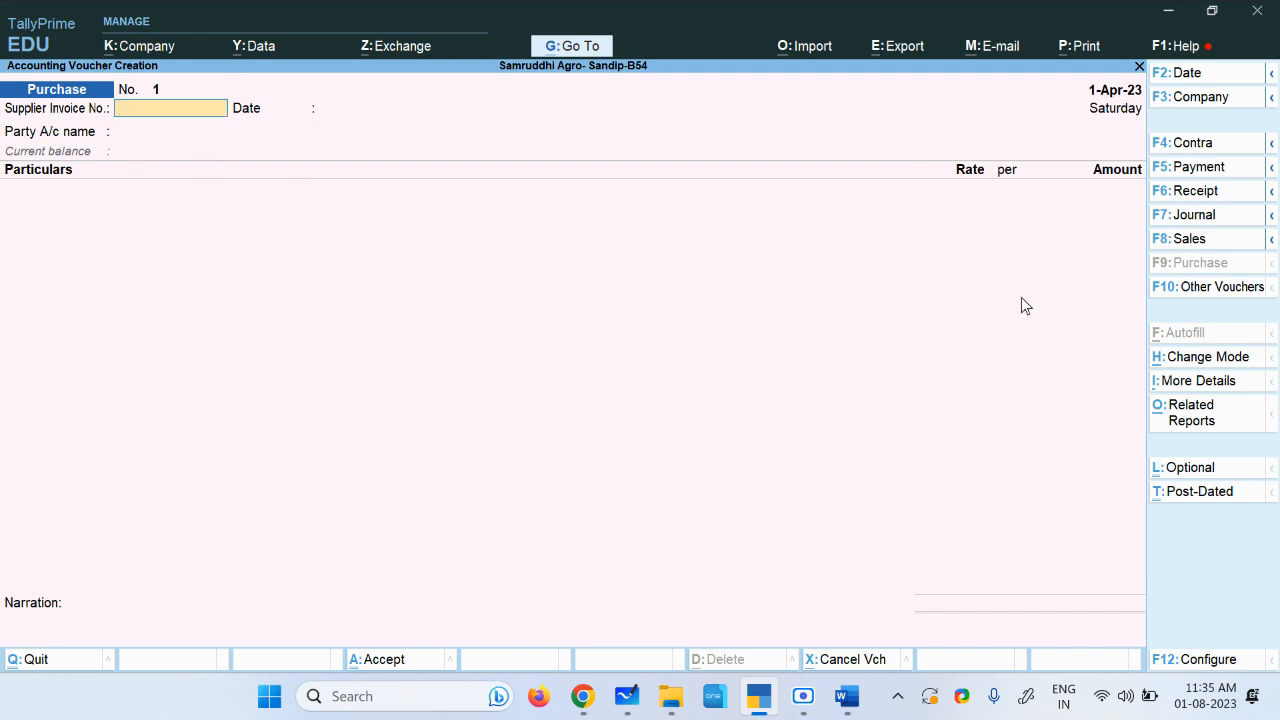
left_click(1206, 364)
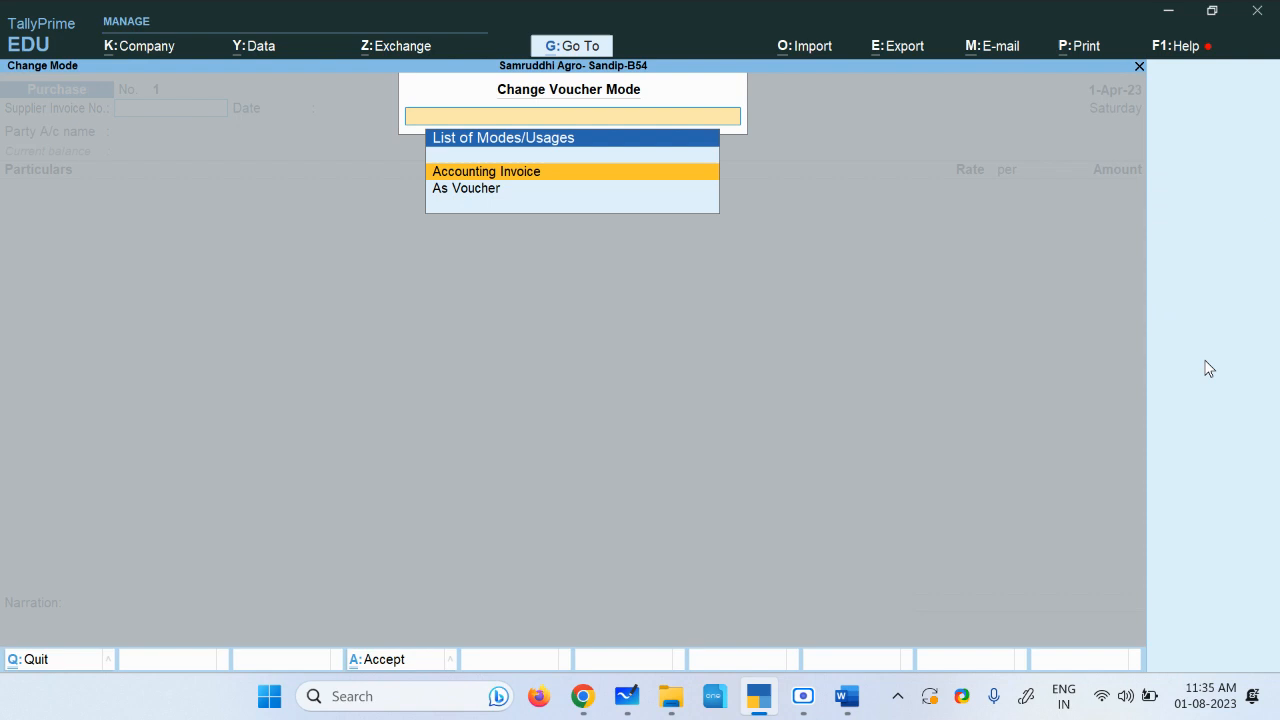
left_click(495, 192)
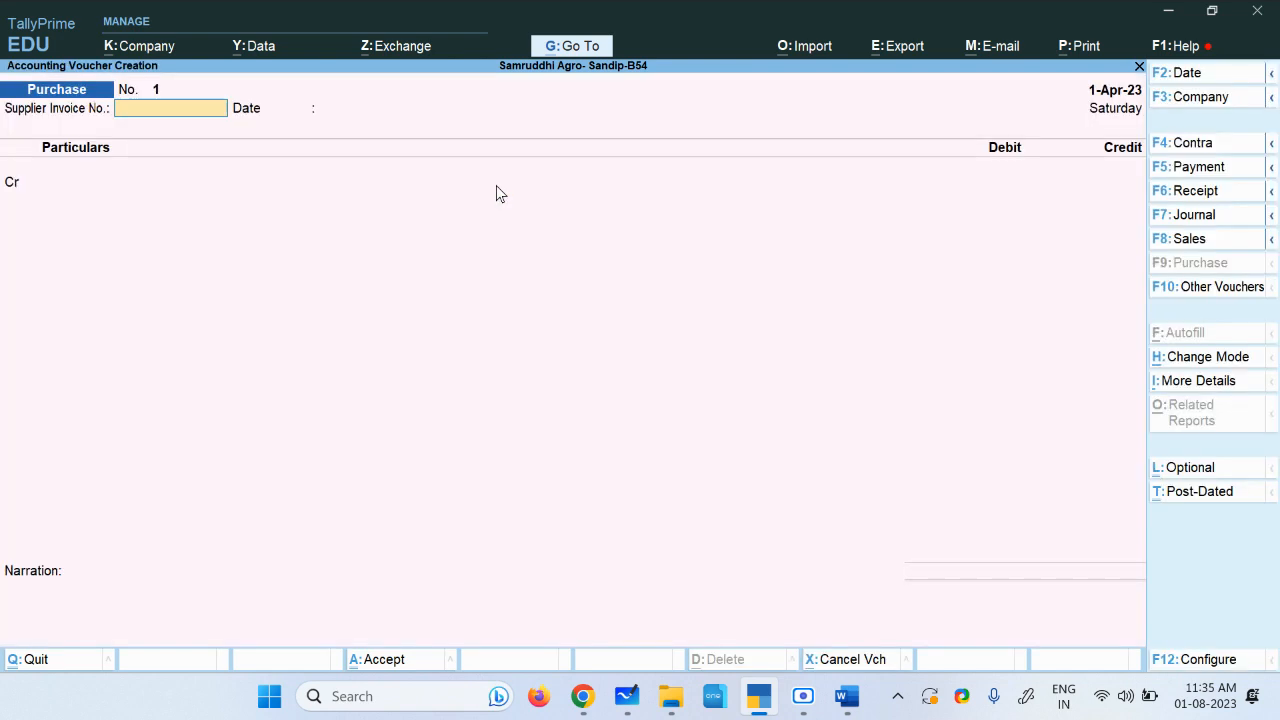
Step: Start creating a new credit ledger named Basanti Technical, copied from the assignment document
key("Return")
key("Return")
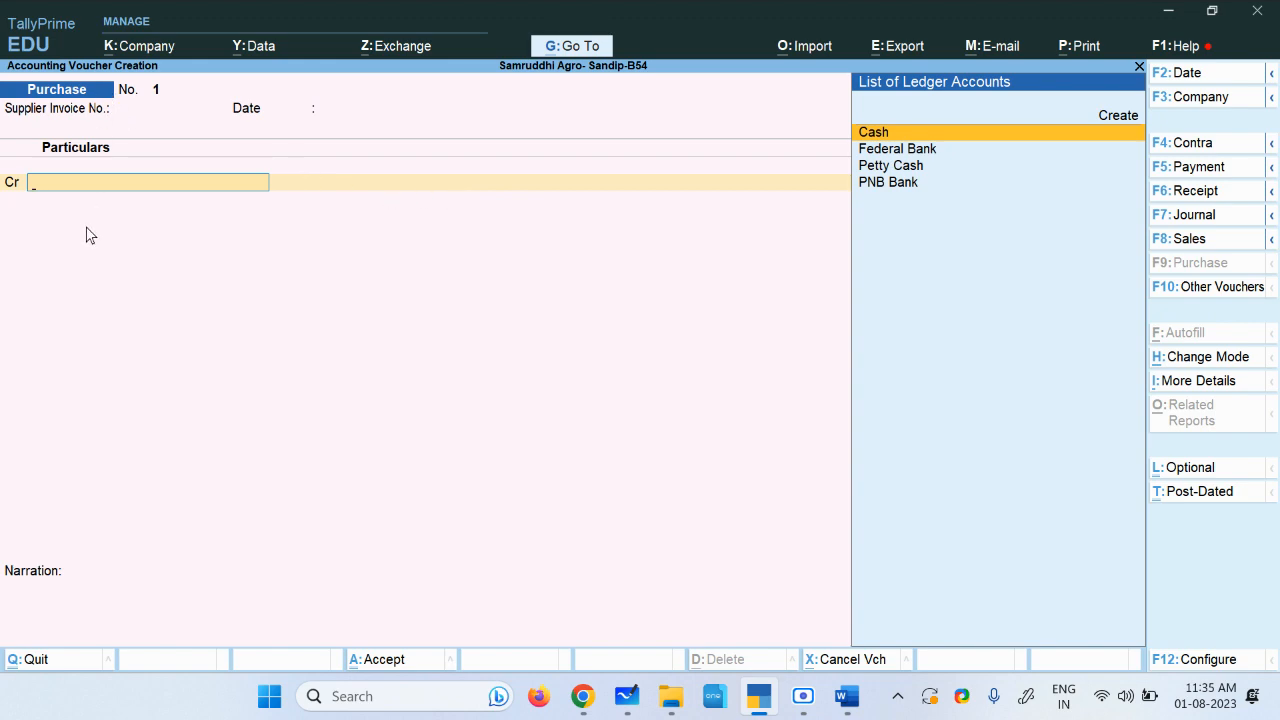
key("alt+c")
key("alt+Tab")
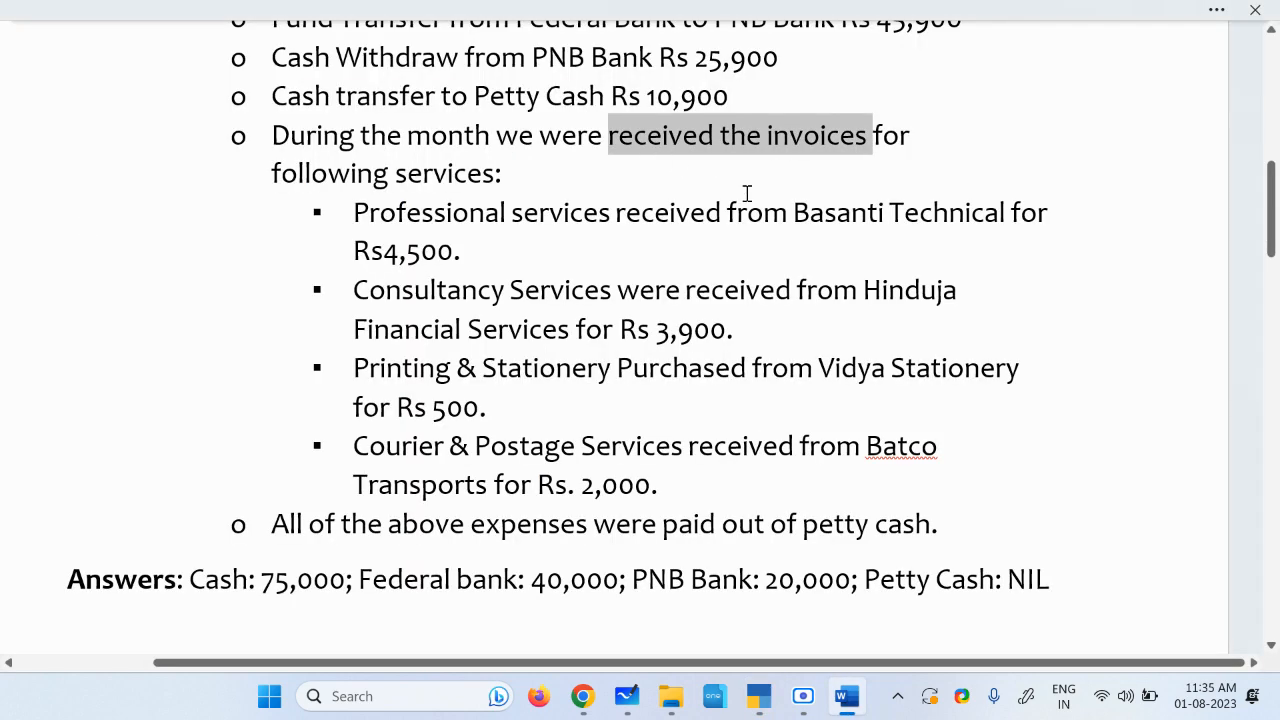
left_click_drag(795, 213, 985, 218)
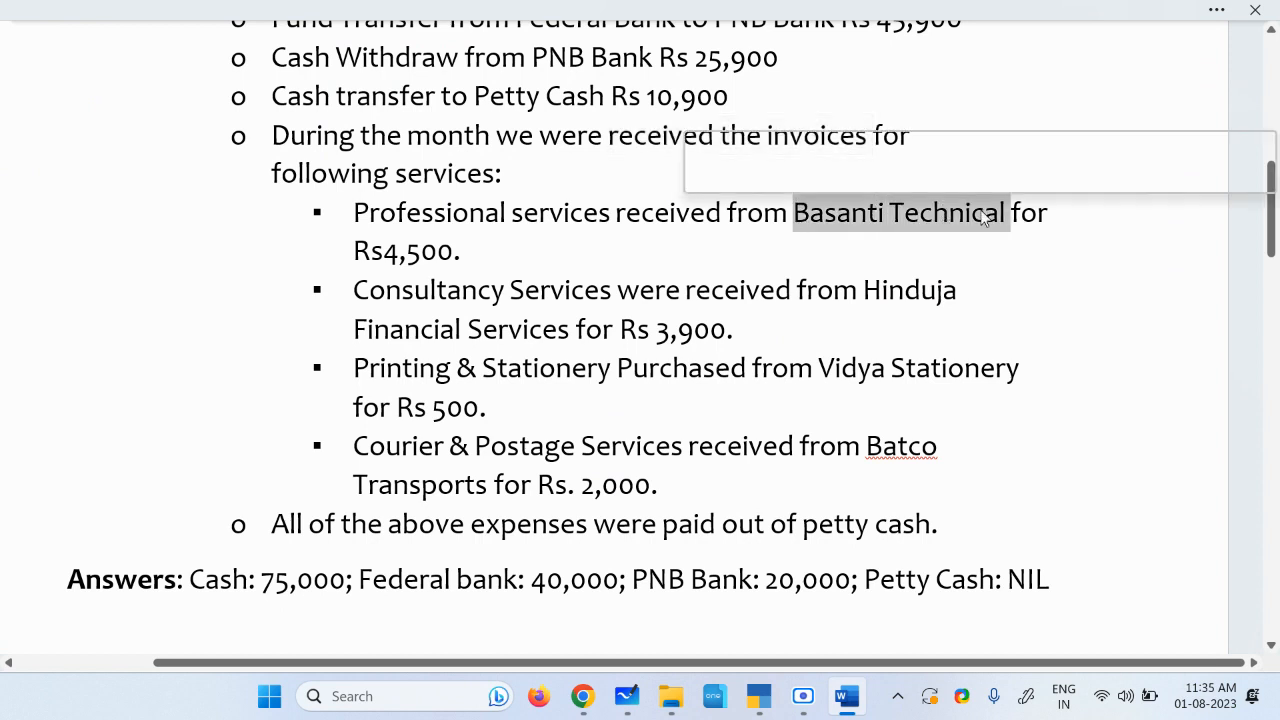
key("alt+Tab")
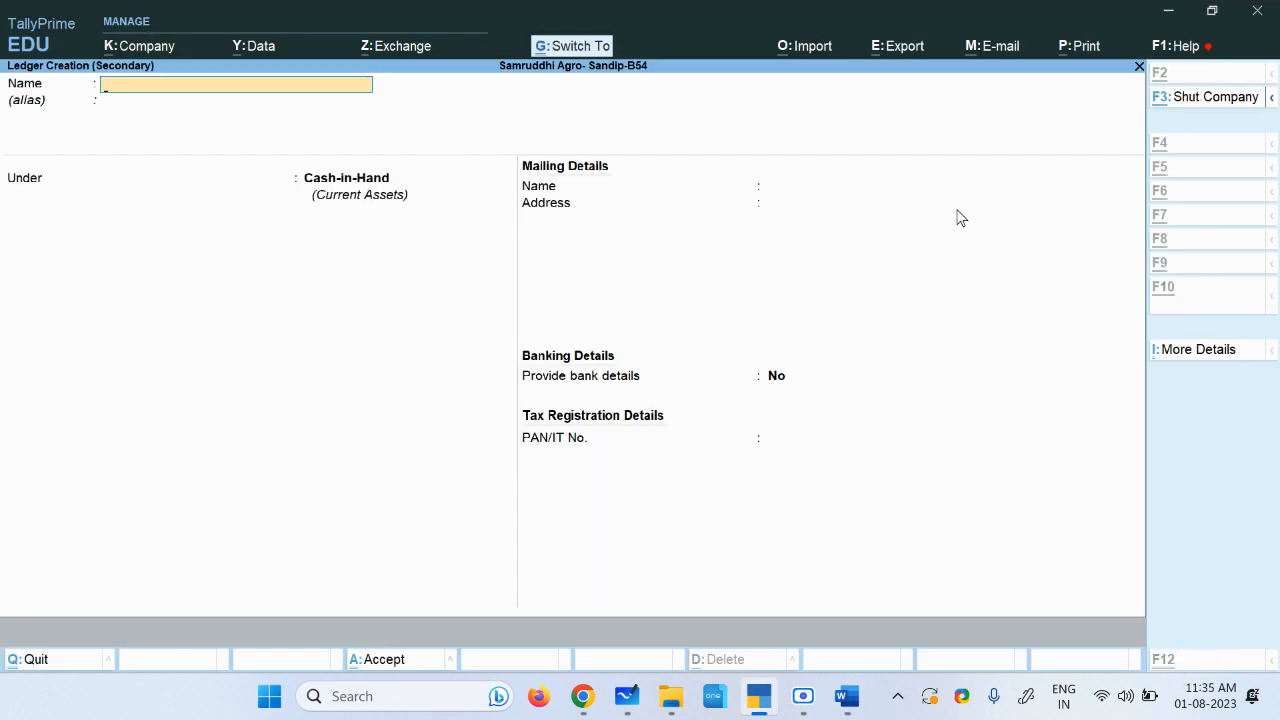
key("ctrl+alt+v")
key("Return")
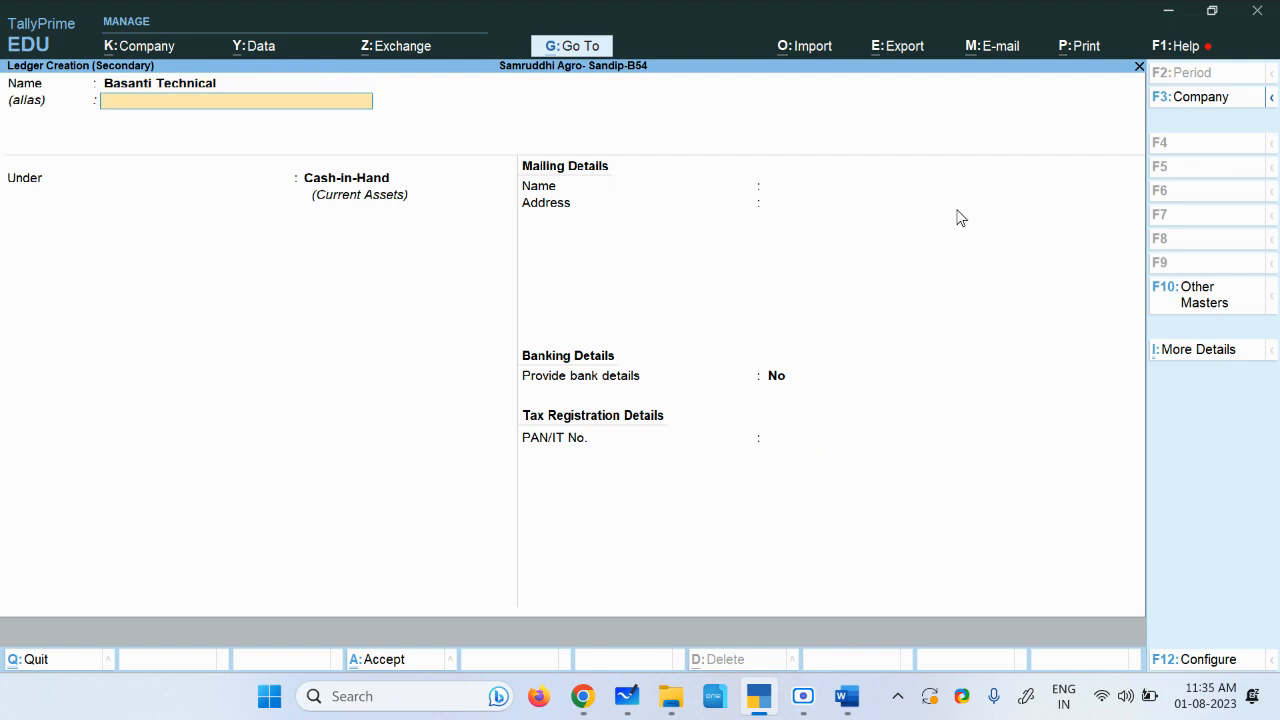
Step: Place the Basanti Technical ledger under Sundry Creditors and save it
key("Return")
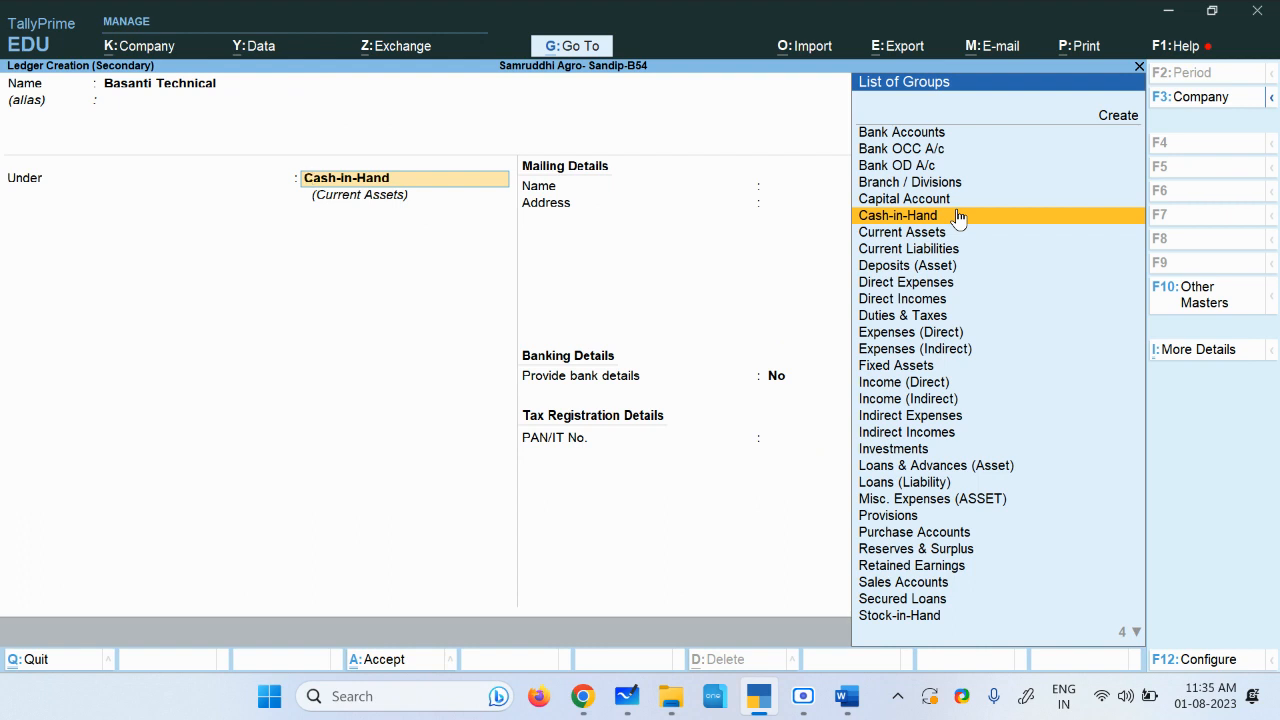
type("Su")
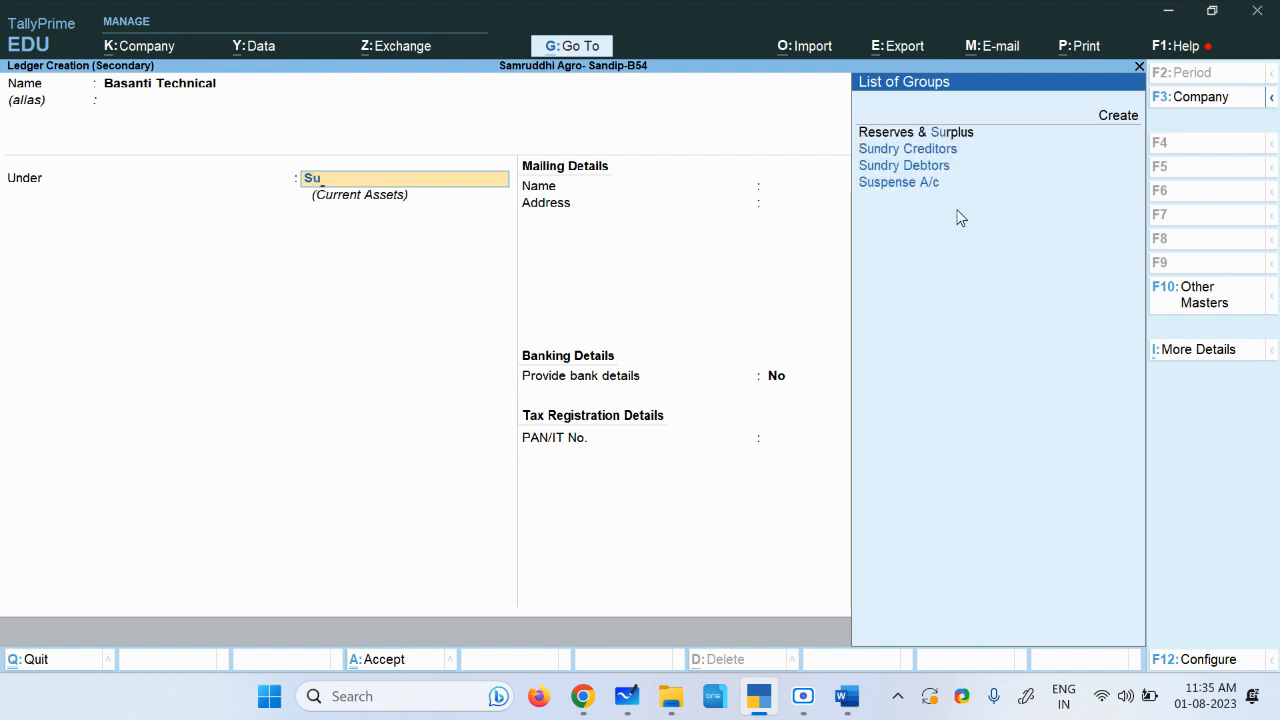
key("Return")
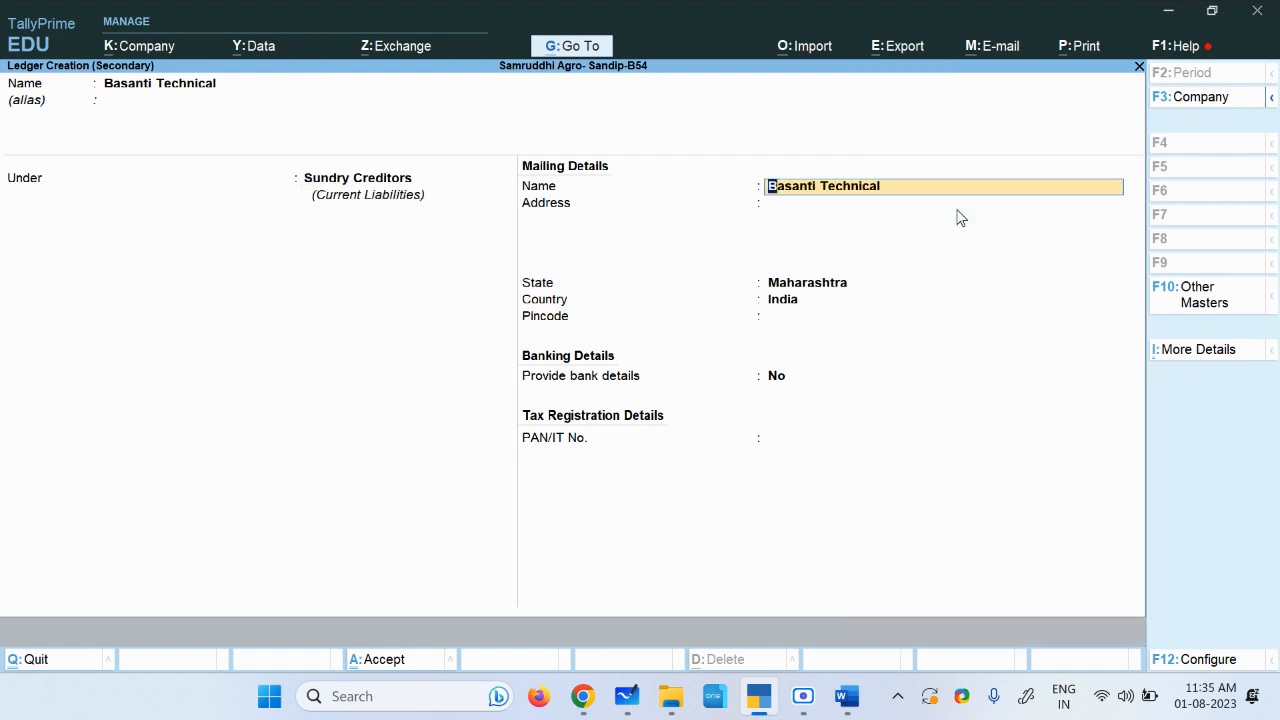
key("ctrl+a")
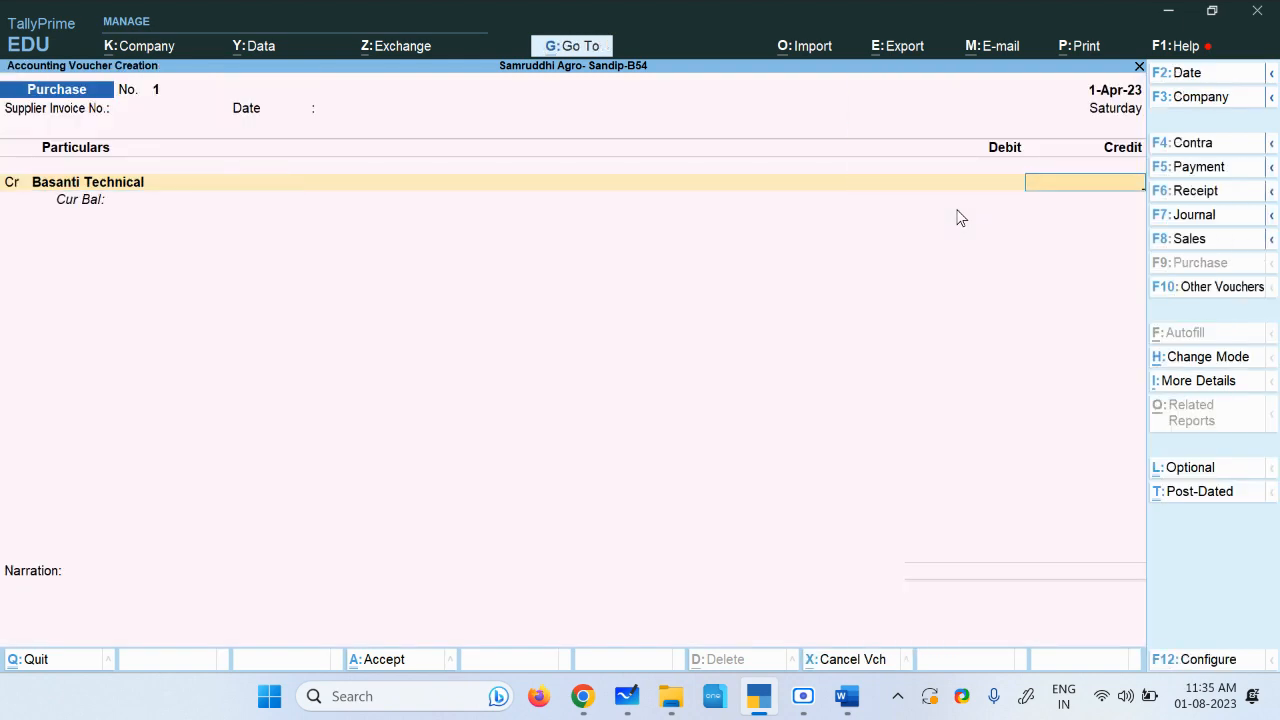
Step: Enter a credit amount of 4500 for Basanti Technical
key("alt+Tab")
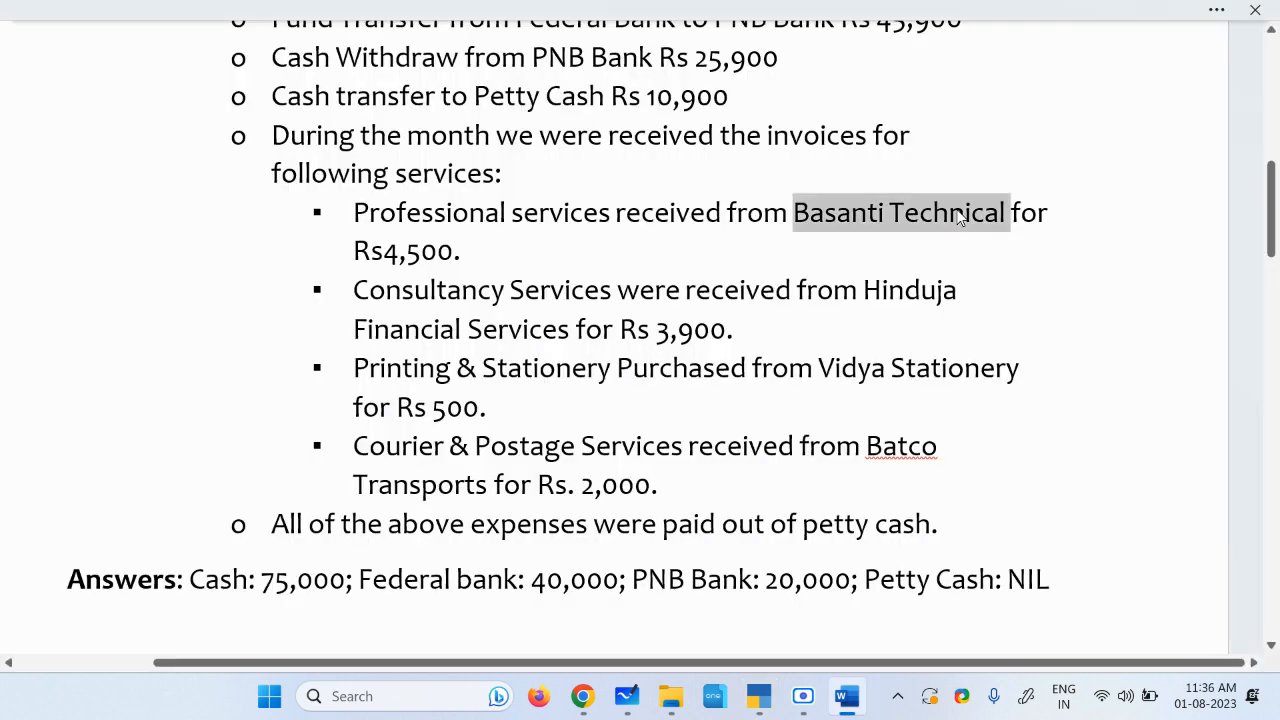
key("alt+Tab")
type("45")
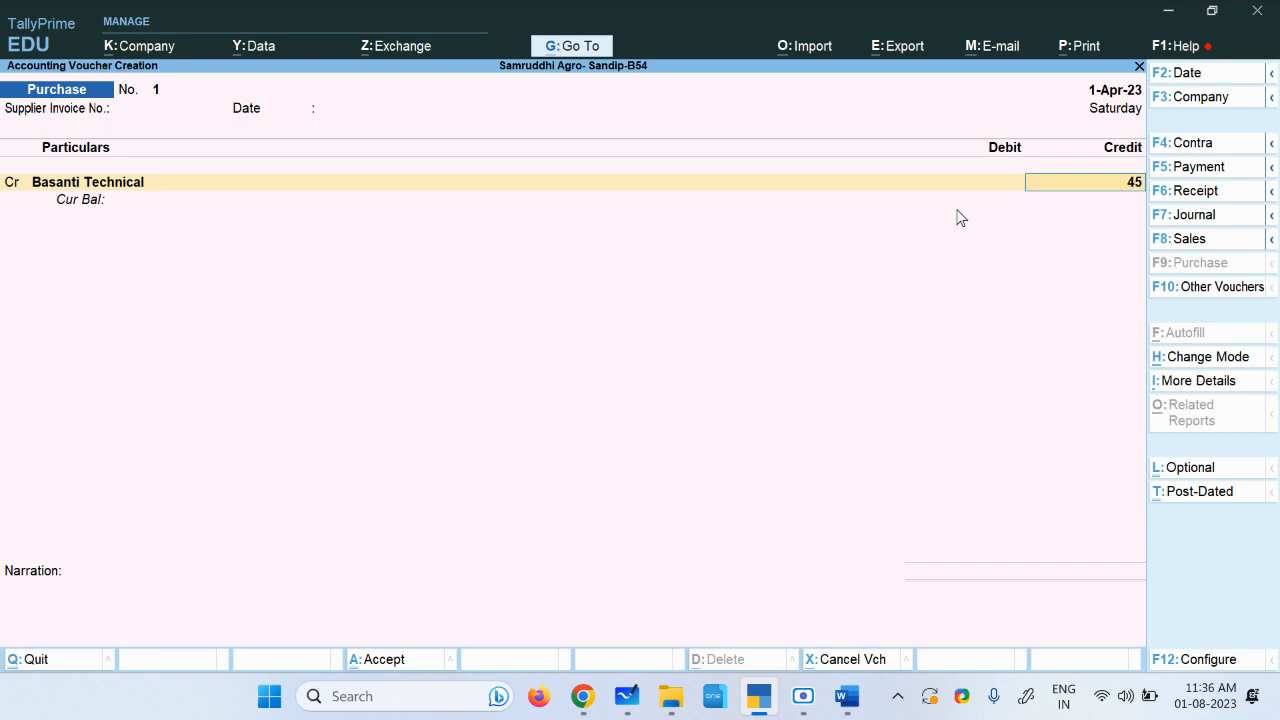
type("00")
key("Return")
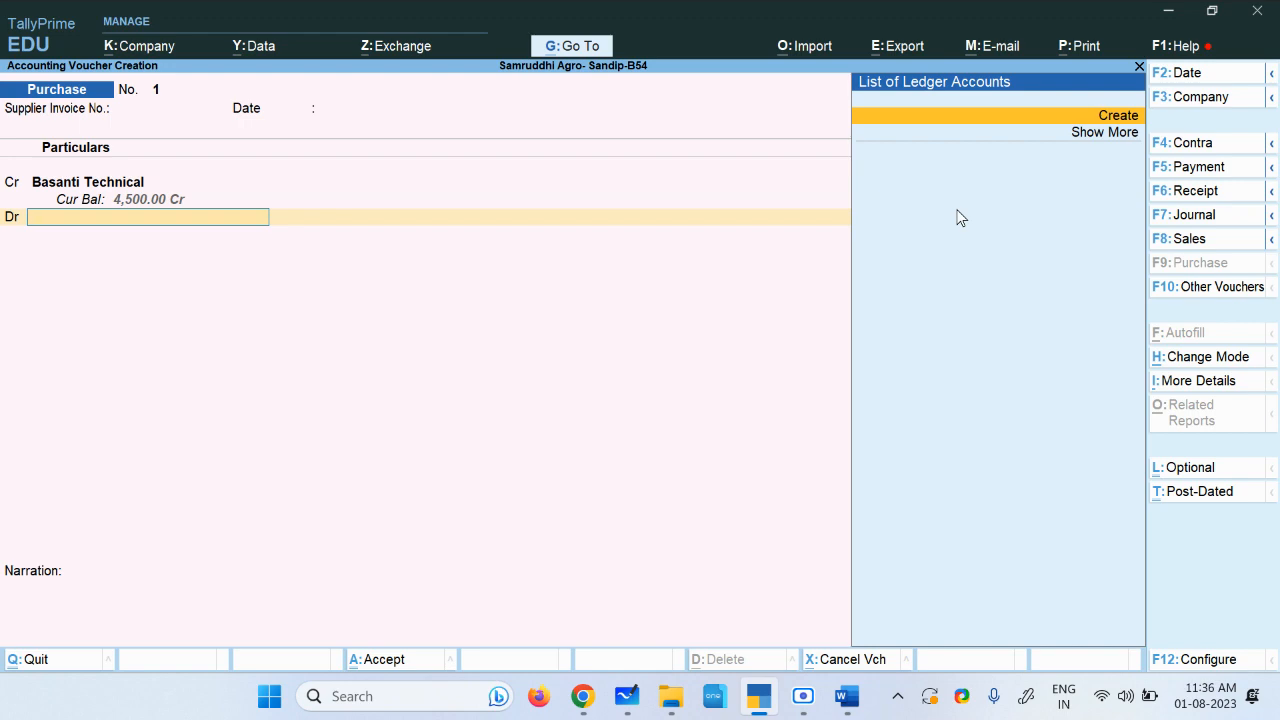
Step: Create a new debit ledger named Professional services, copied from the assignment document
key("alt+c")
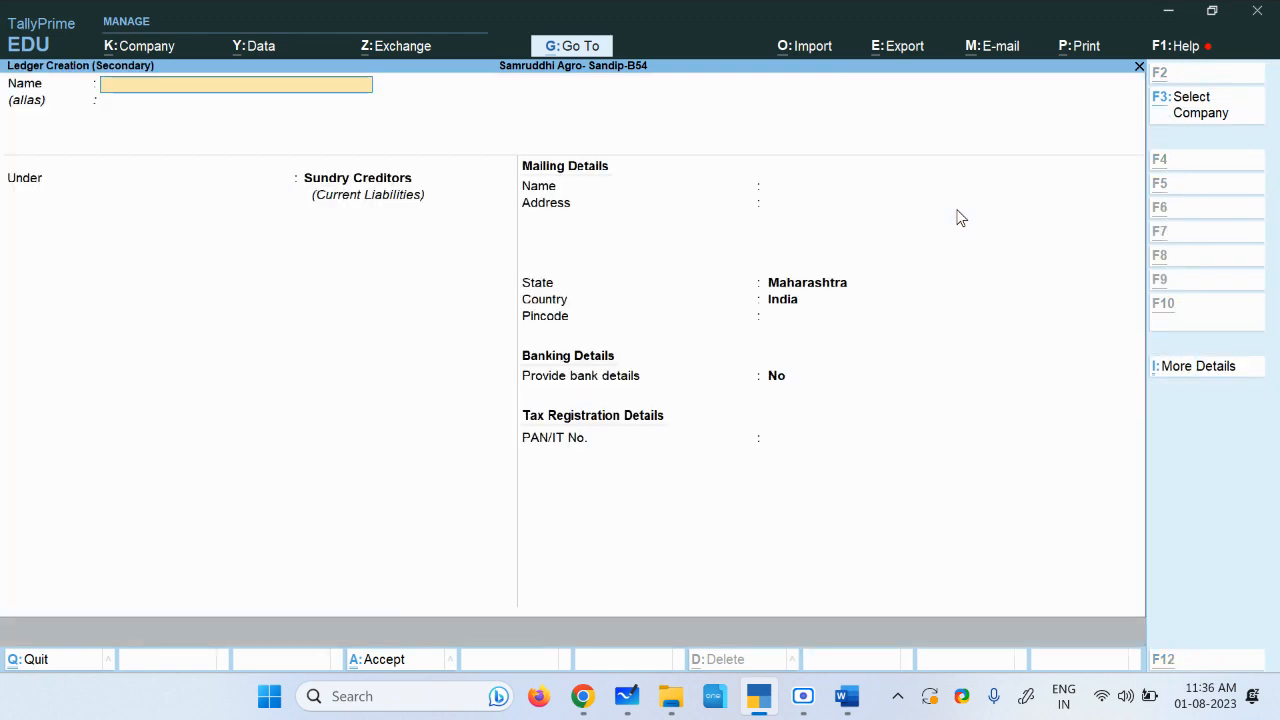
key("alt+Tab")
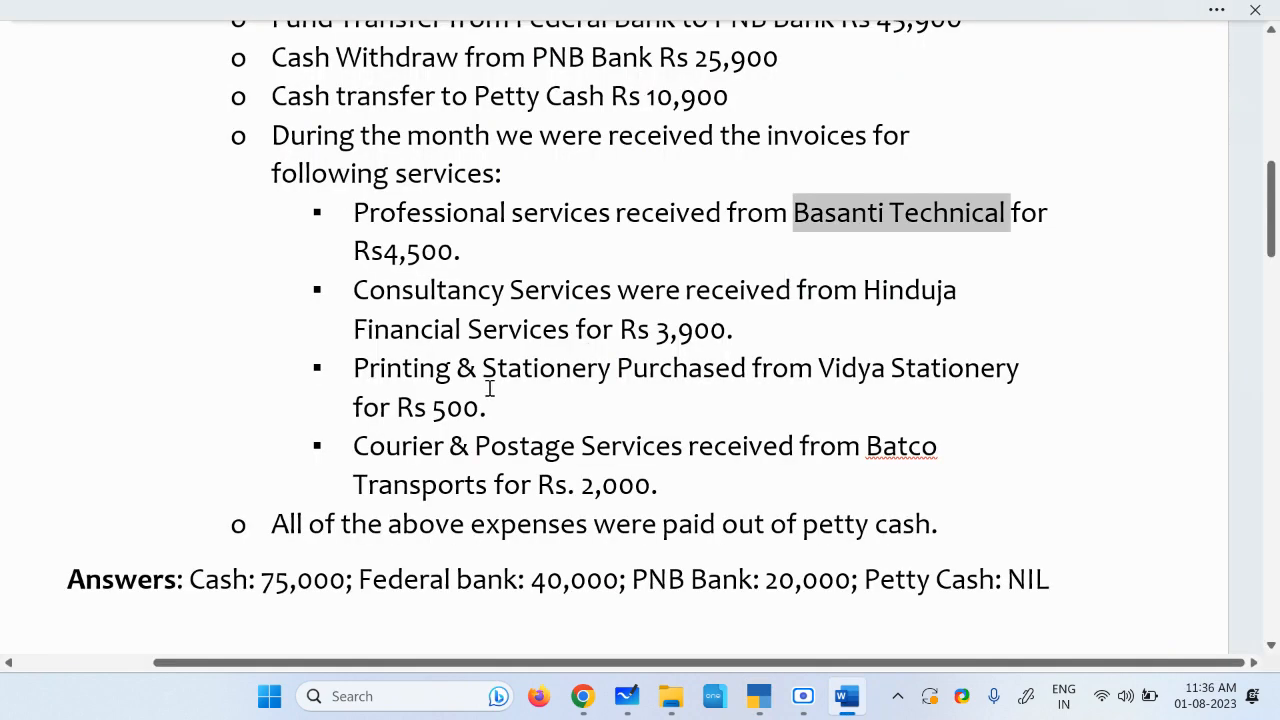
left_click_drag(355, 214, 590, 224)
key("alt+Tab")
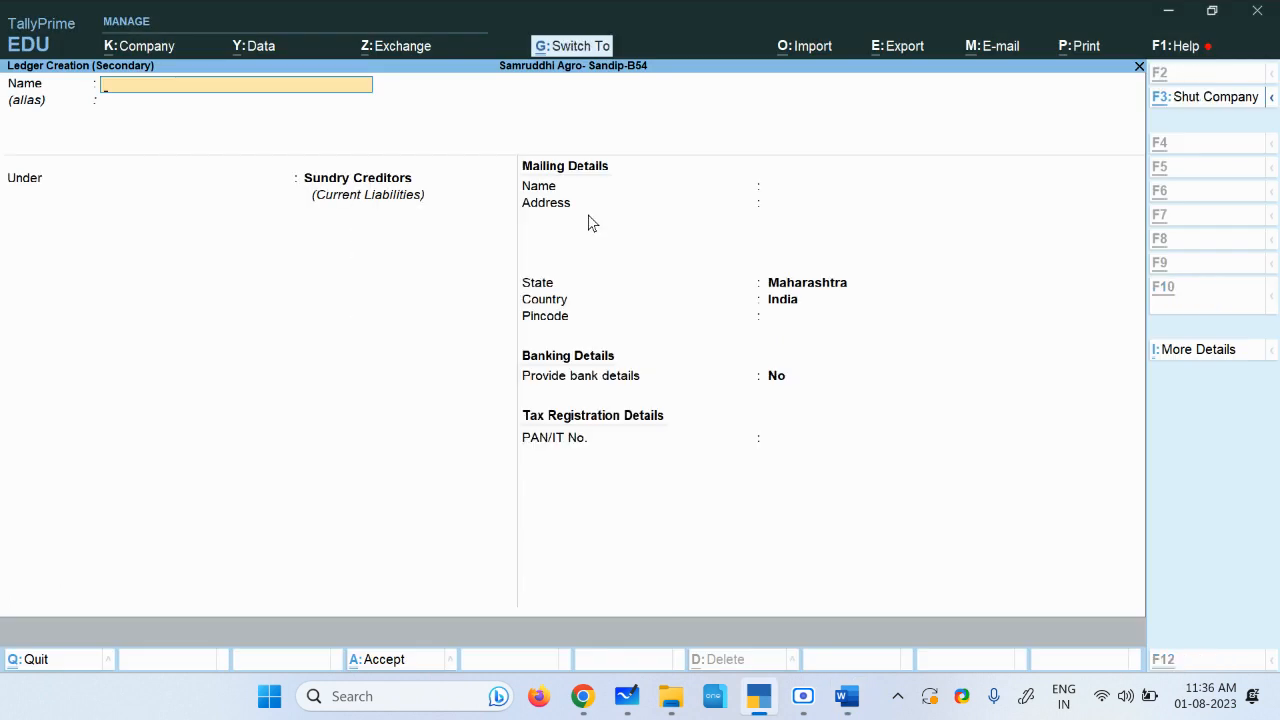
key("ctrl+alt+v")
key("Return")
key("Return")
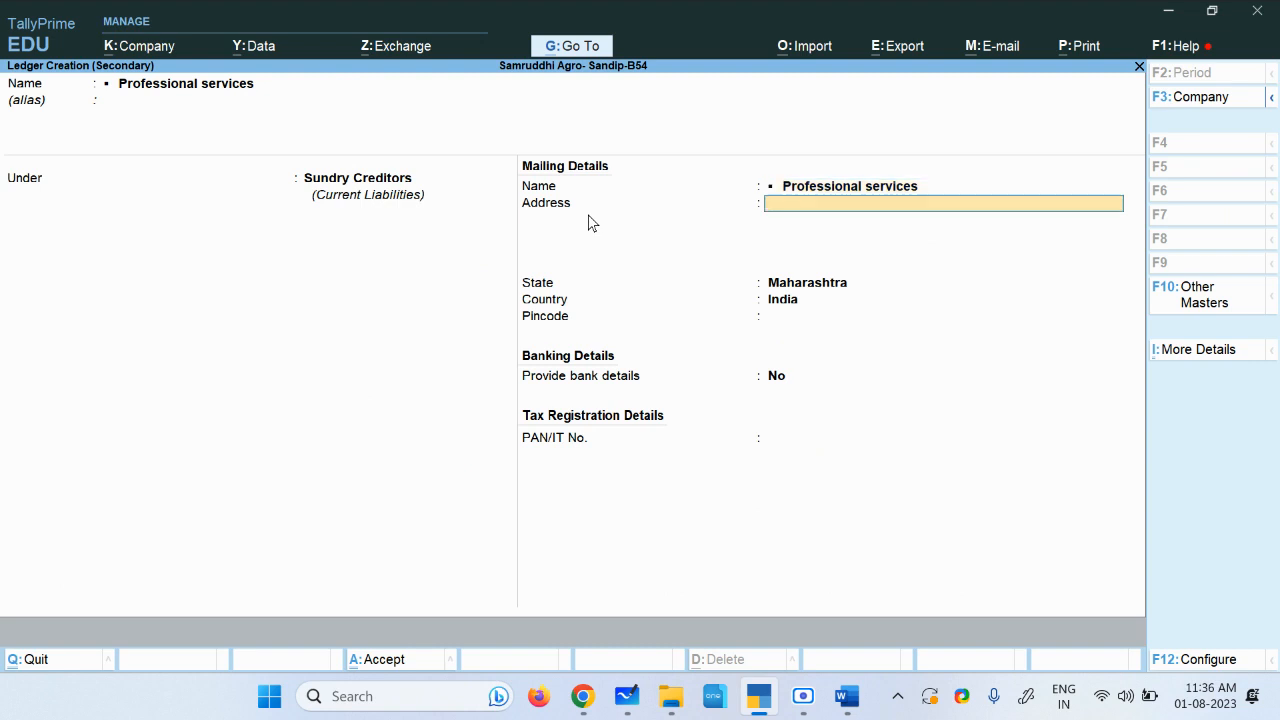
Step: Change the Professional services ledger's group to Purchase Accounts
key("BackSpace")
key("BackSpace")
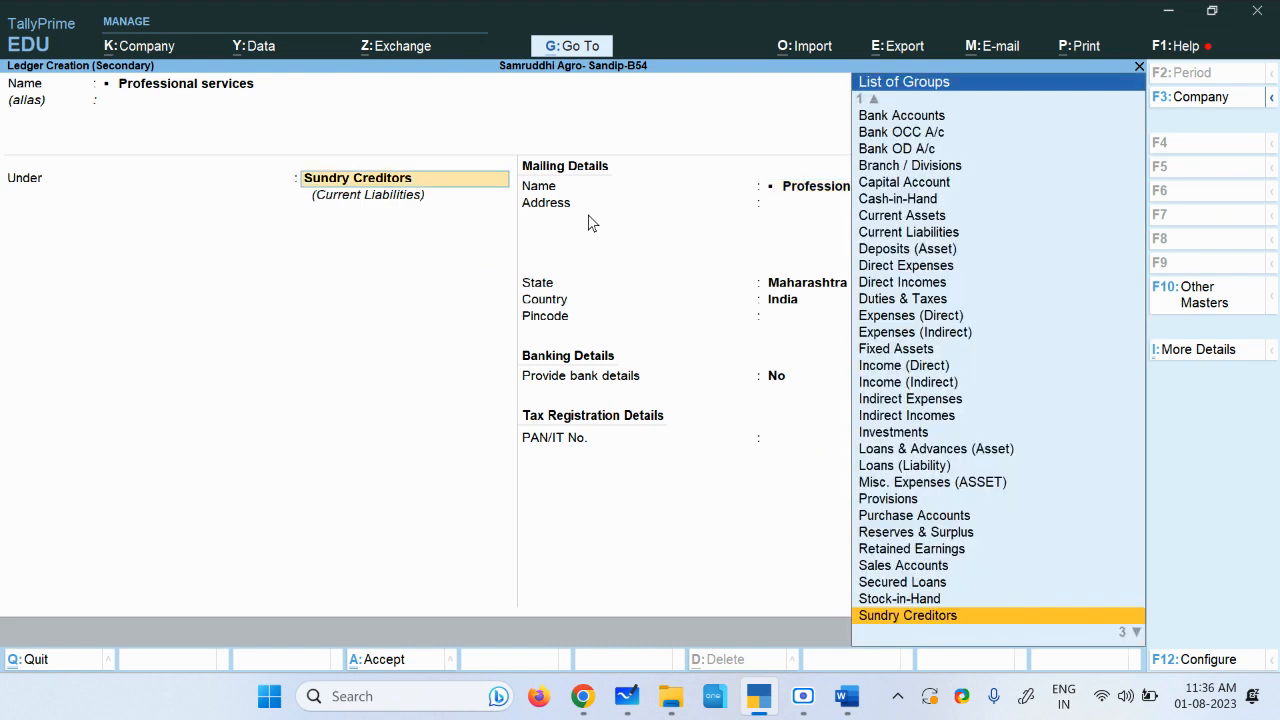
type("Pu")
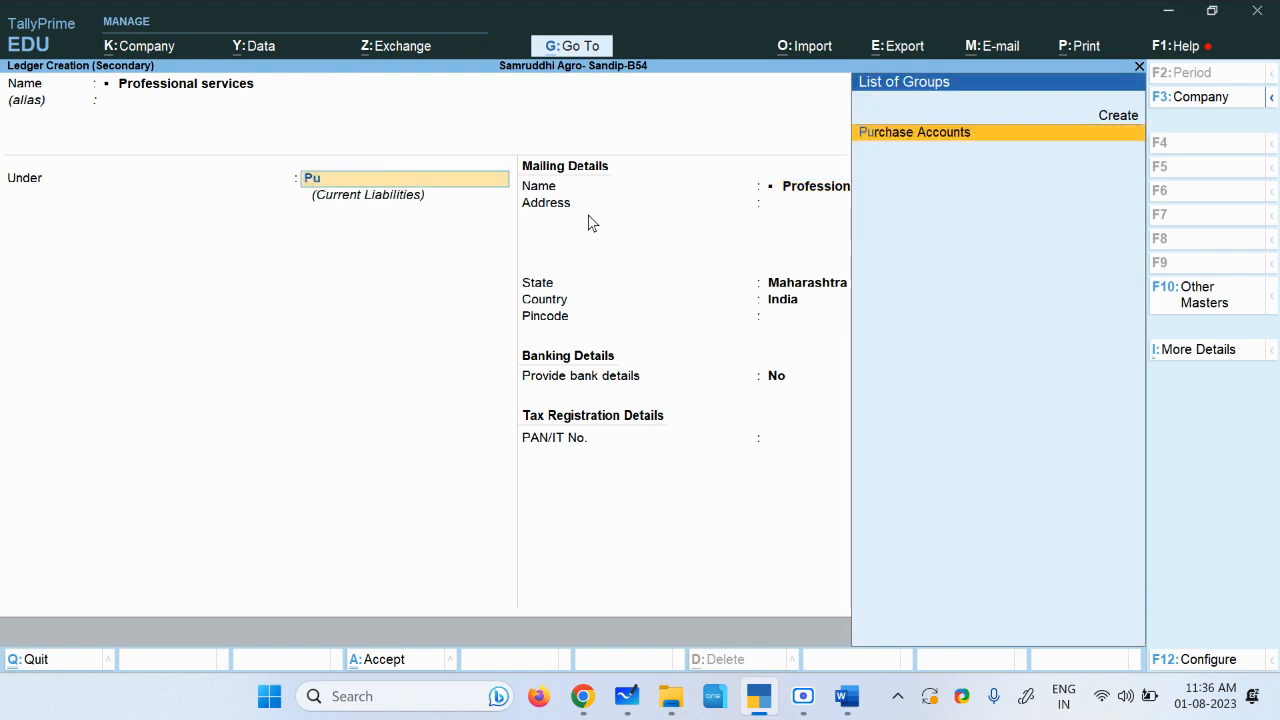
key("Return")
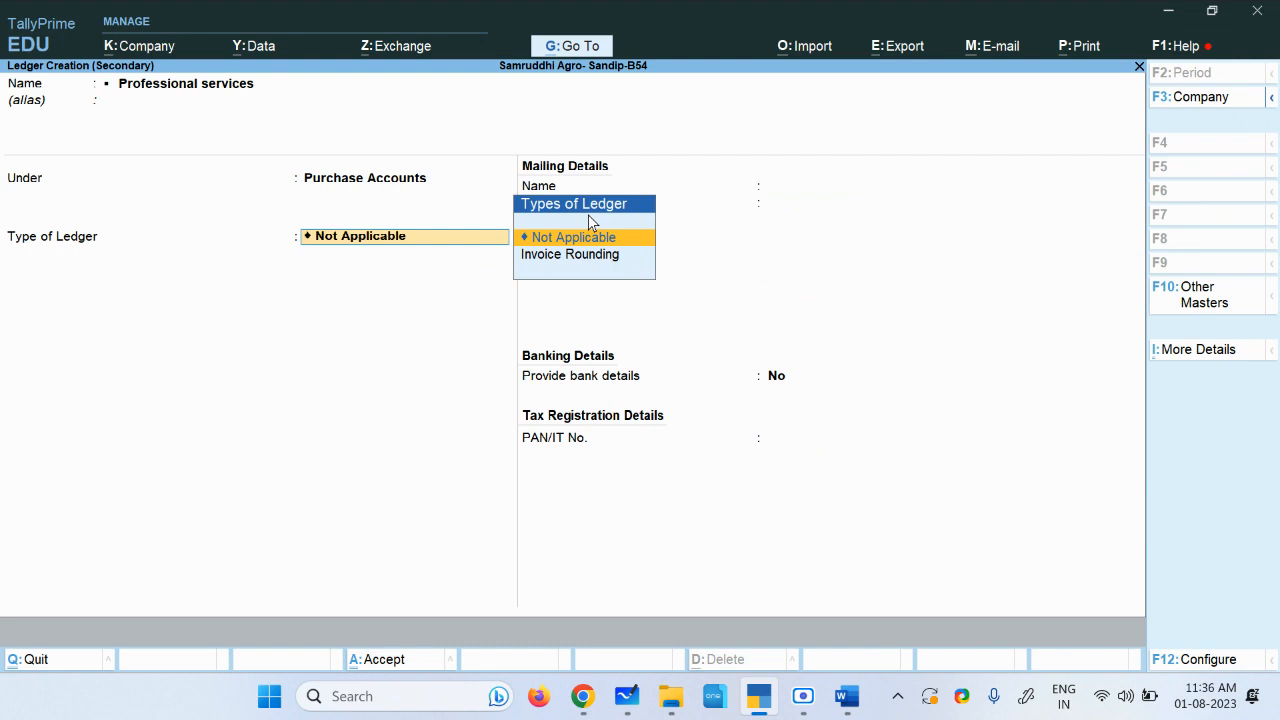
Step: Keep the Professional services ledger's type as Not Applicable and save the ledger
key("Return")
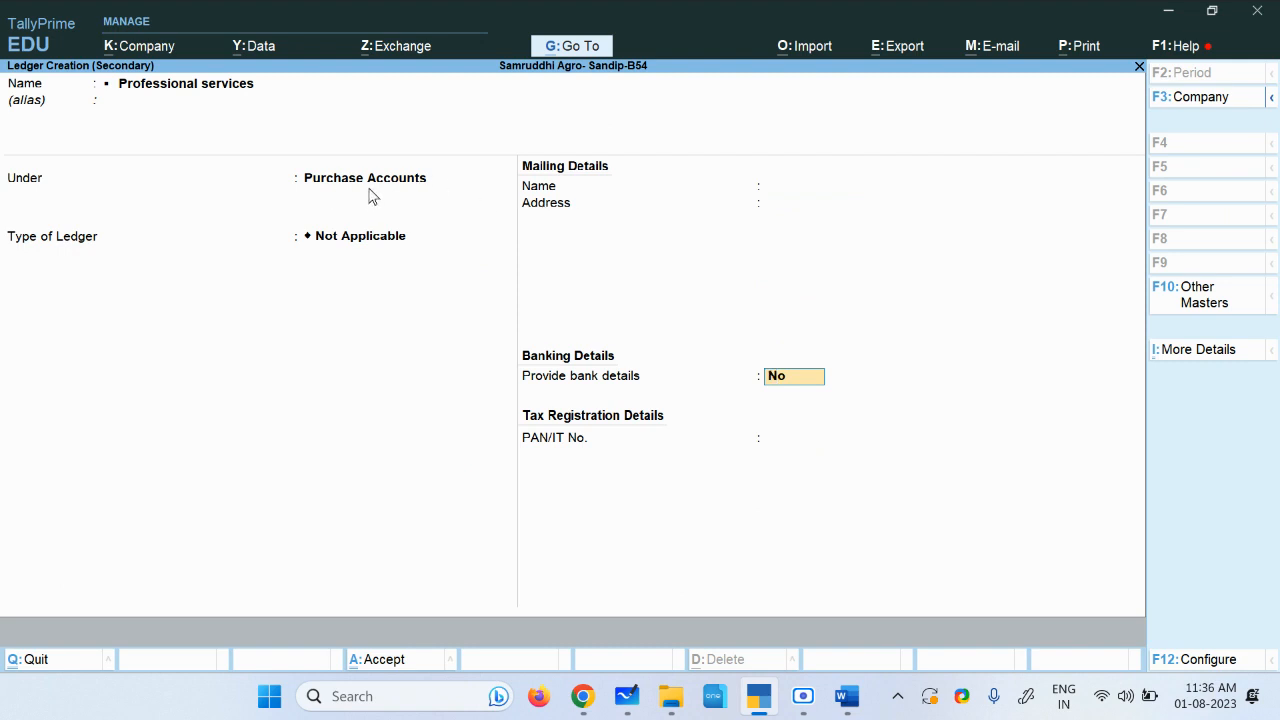
key("ctrl+a")
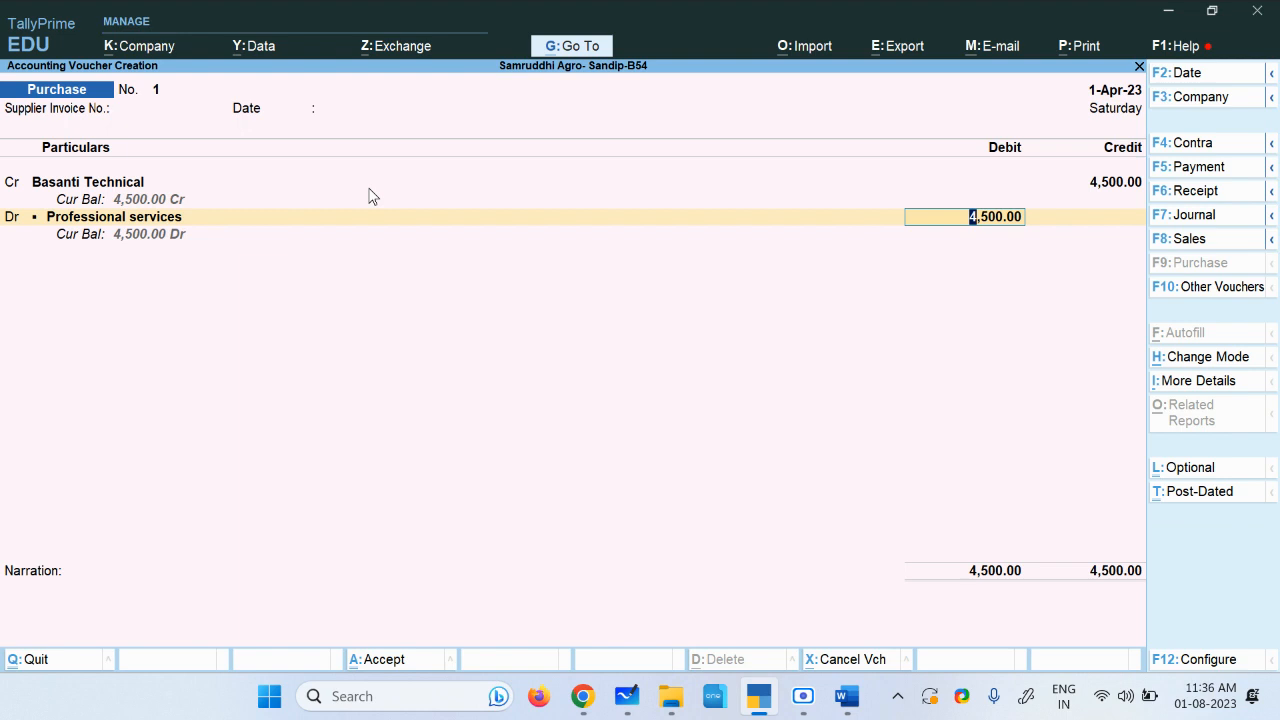
Step: Accept the 4,500 debit, add the narration Bill booked and save the purchase voucher
key("Return")
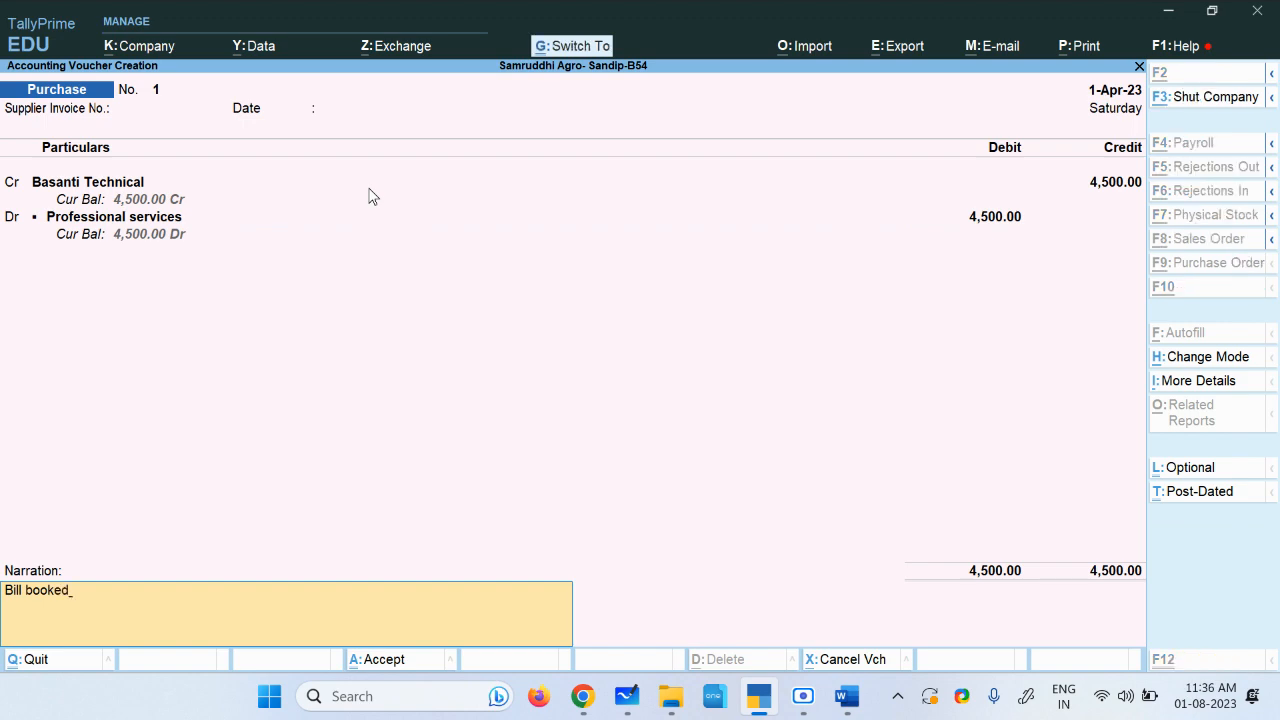
key("ctrl+a")
Step: Copy the supplier name Hinduja Financial Services from the assignment document
key("alt+Tab")
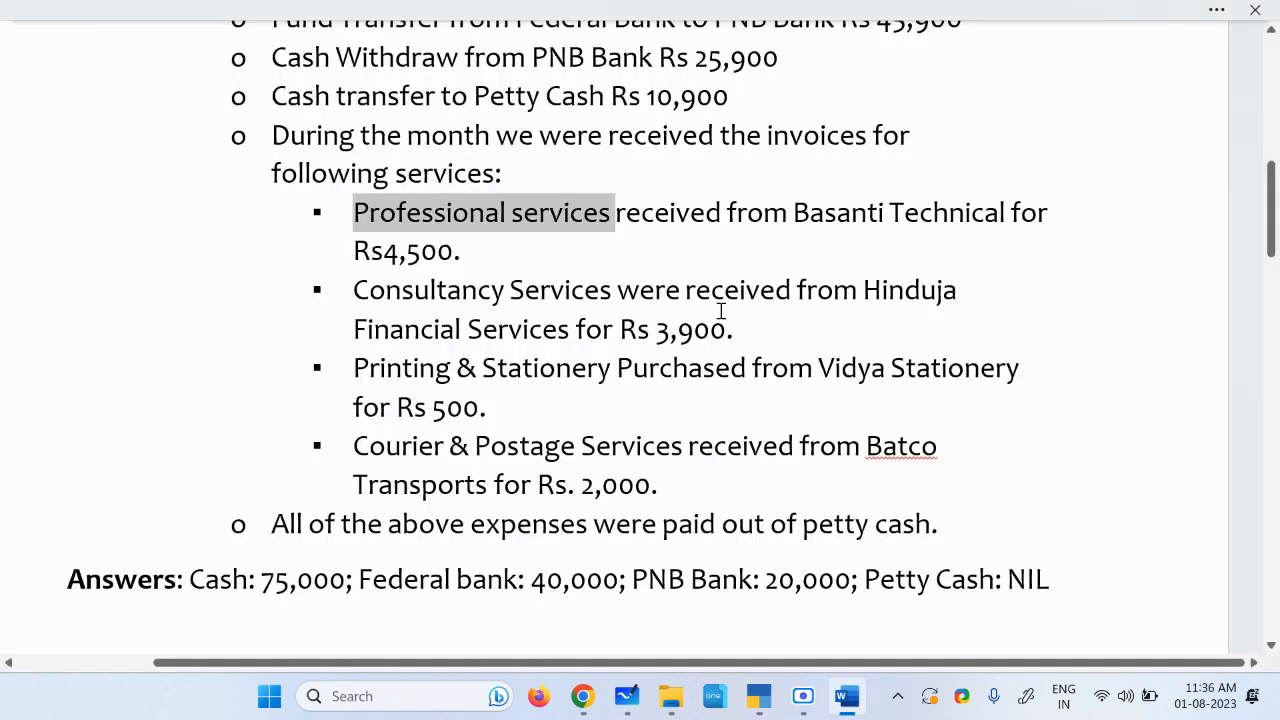
left_click_drag(863, 289, 549, 336)
key("ctrl+c")
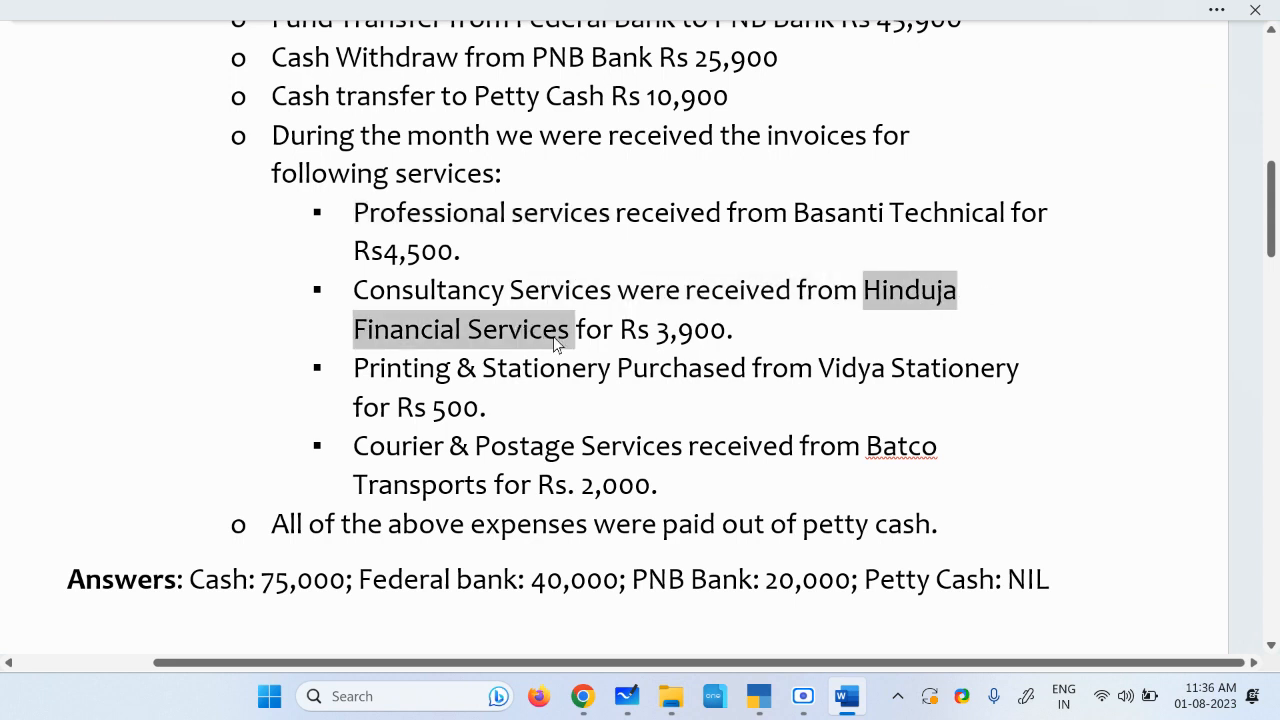
key("alt+Tab")
Step: In a new purchase voucher, create the credit ledger Hinduja Financial Services under Sundry Creditors and save it
key("Return")
key("Return")
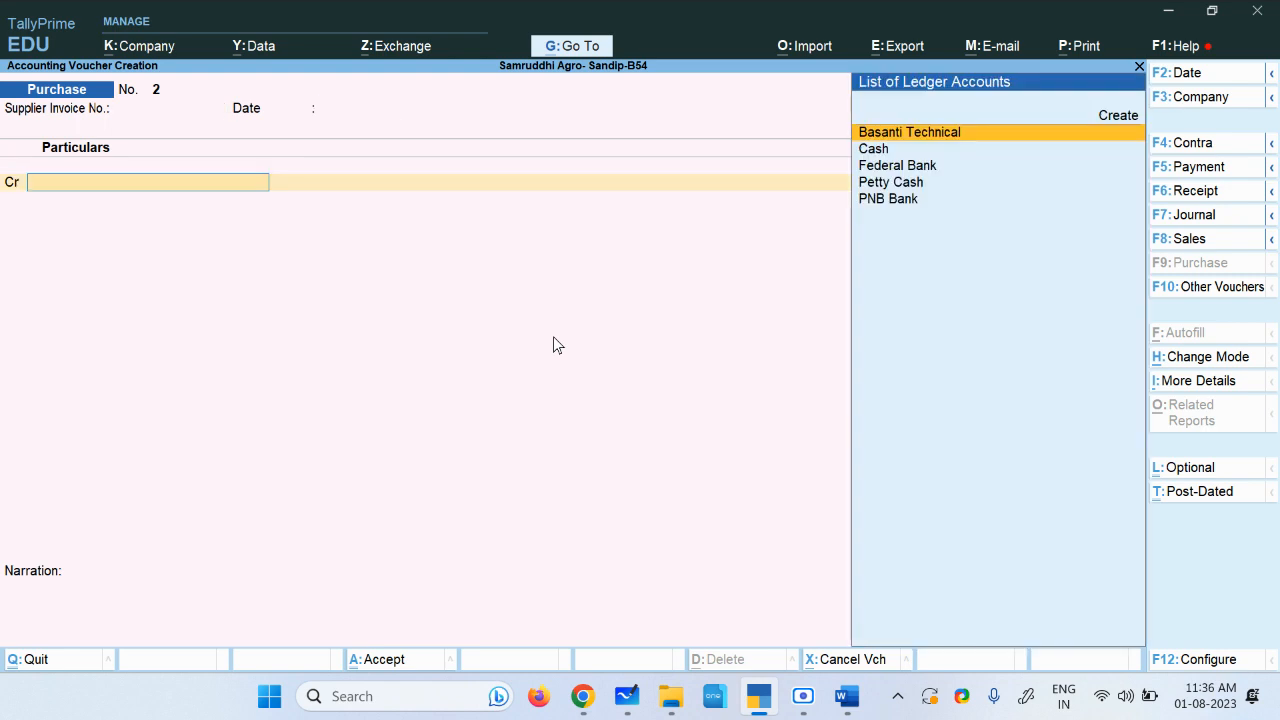
key("alt+c")
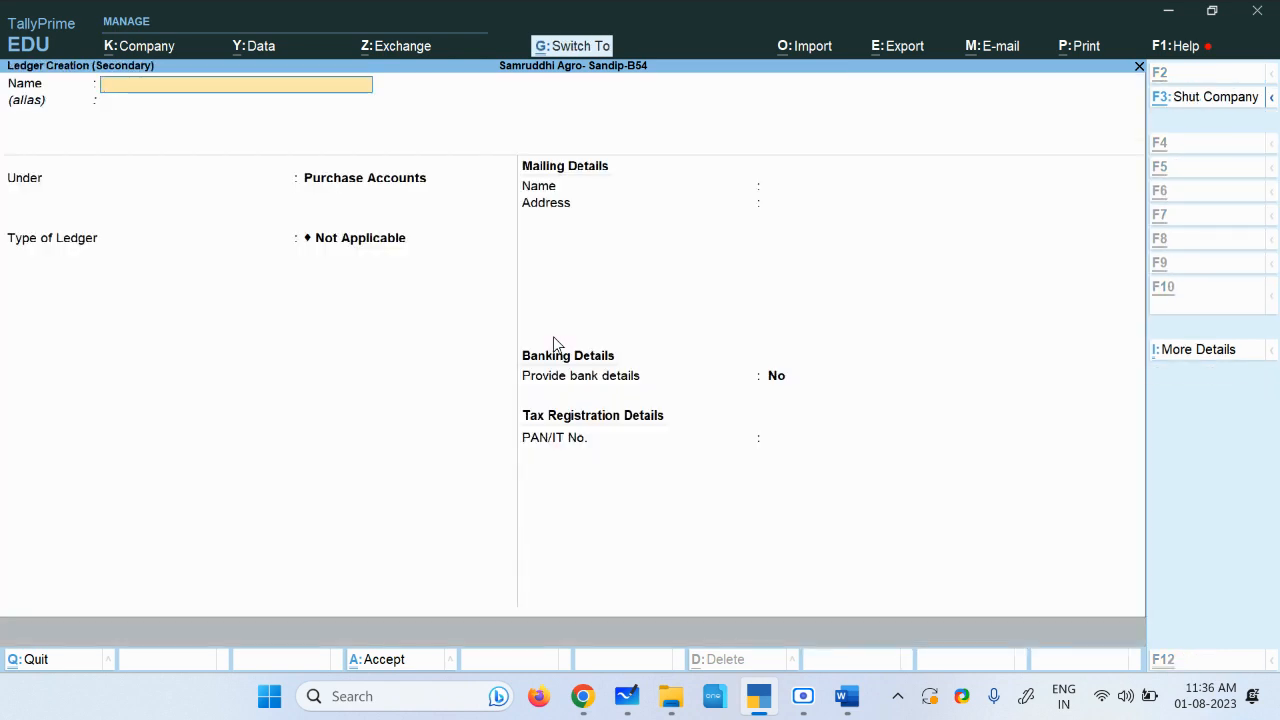
key("ctrl+v")
key("Return")
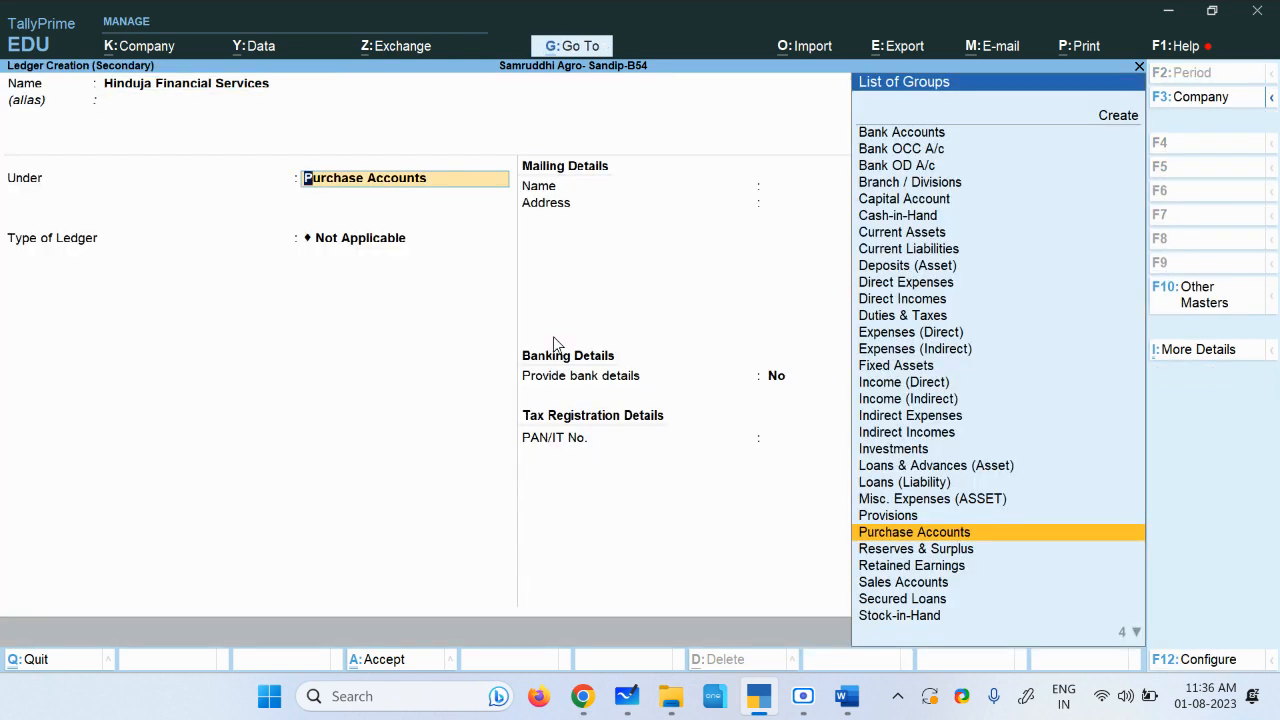
type("Su")
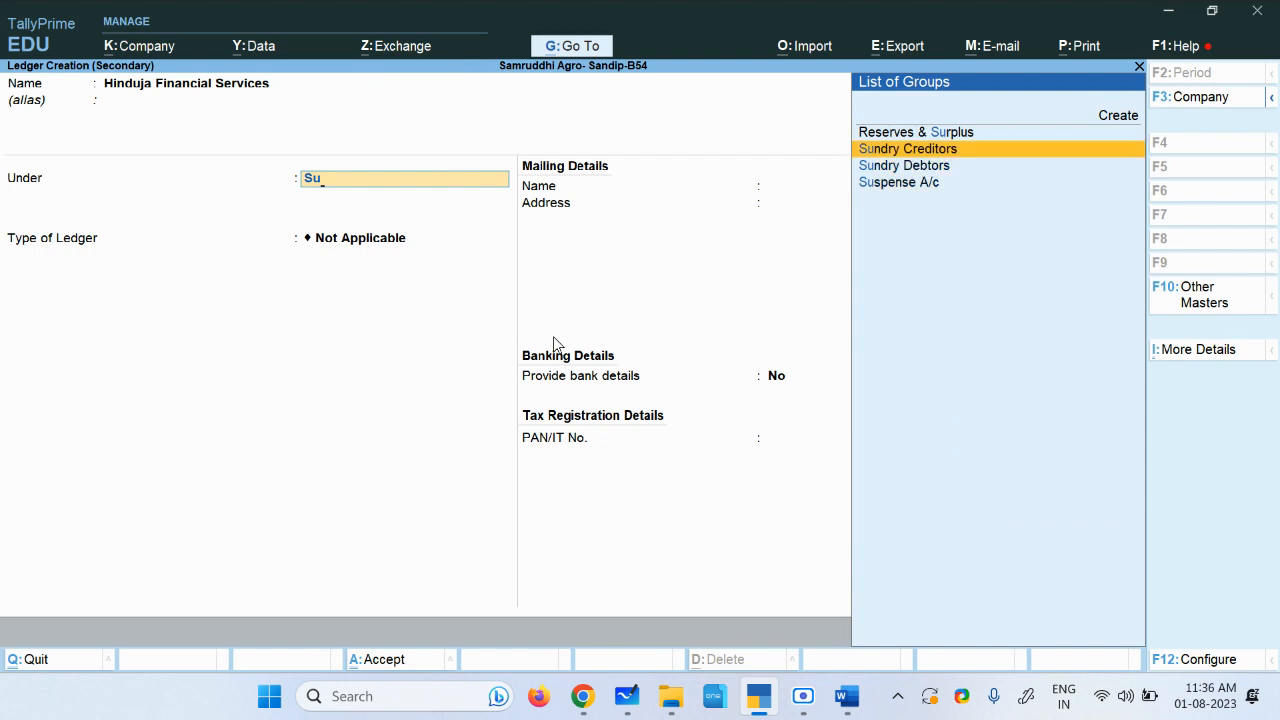
key("Return")
key("ctrl+a")
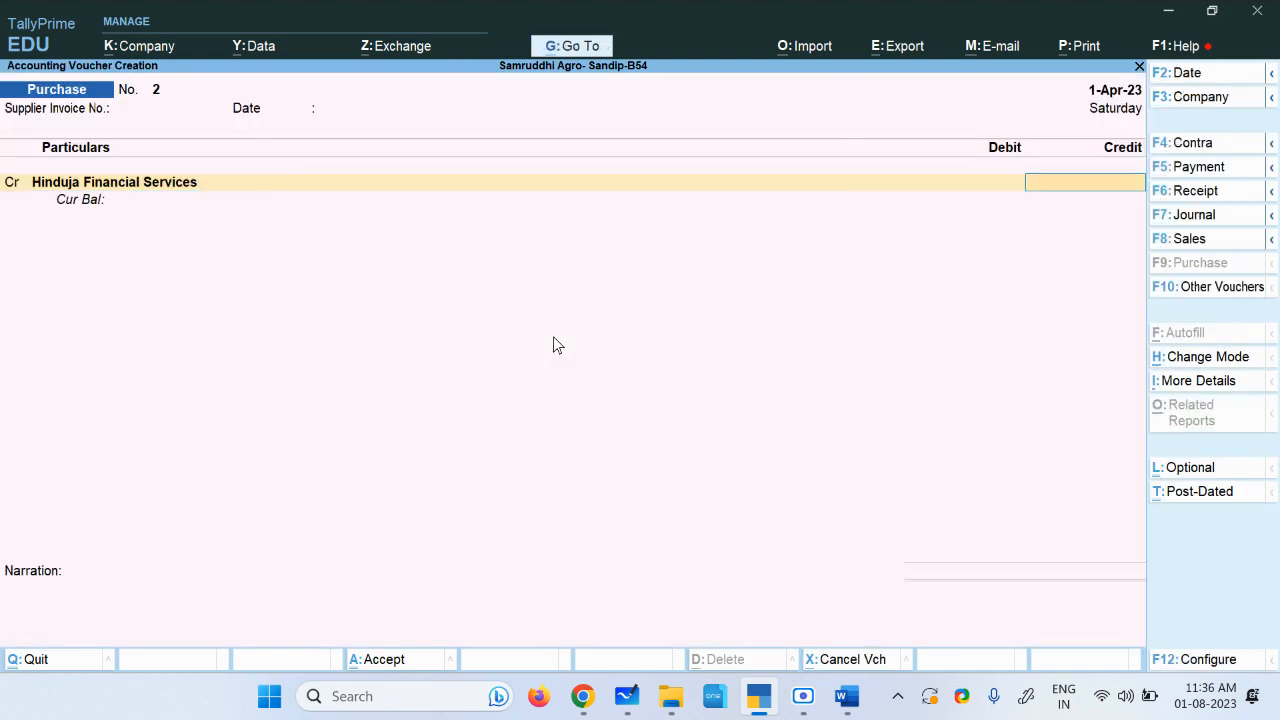
Step: Enter a credit amount of 3,900 for Hinduja Financial Services
key("alt+Tab")
key("alt+Tab")
type("3,900")
key("Return")
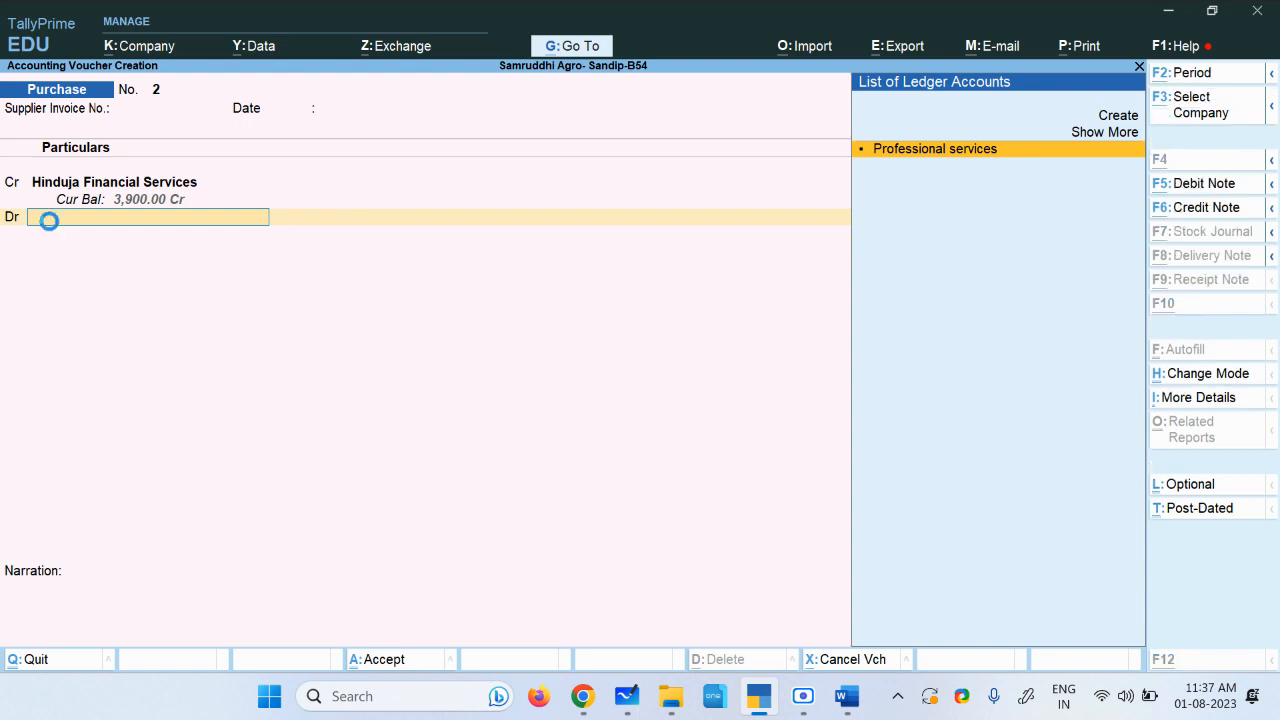
Step: Create a new debit ledger named Consultancy Services, copied from the assignment document
key("alt+c")
key("alt+Tab")
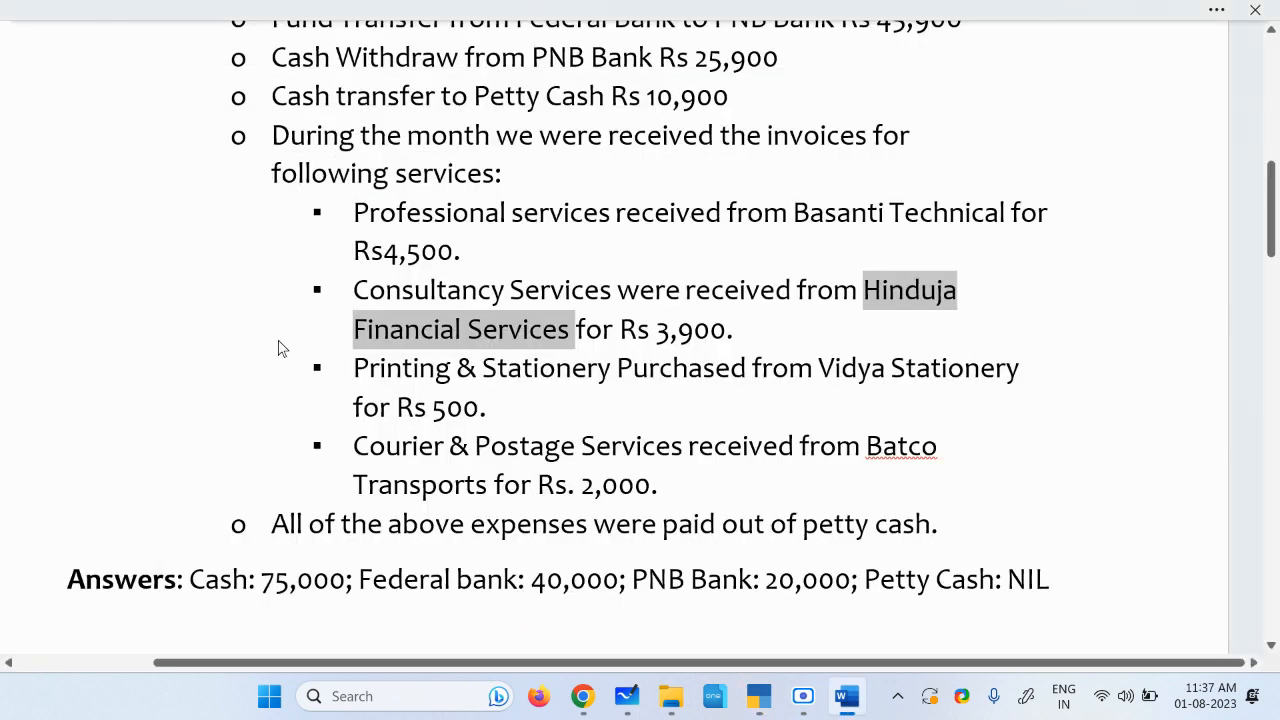
left_click(500, 330)
left_click_drag(355, 290, 583, 294)
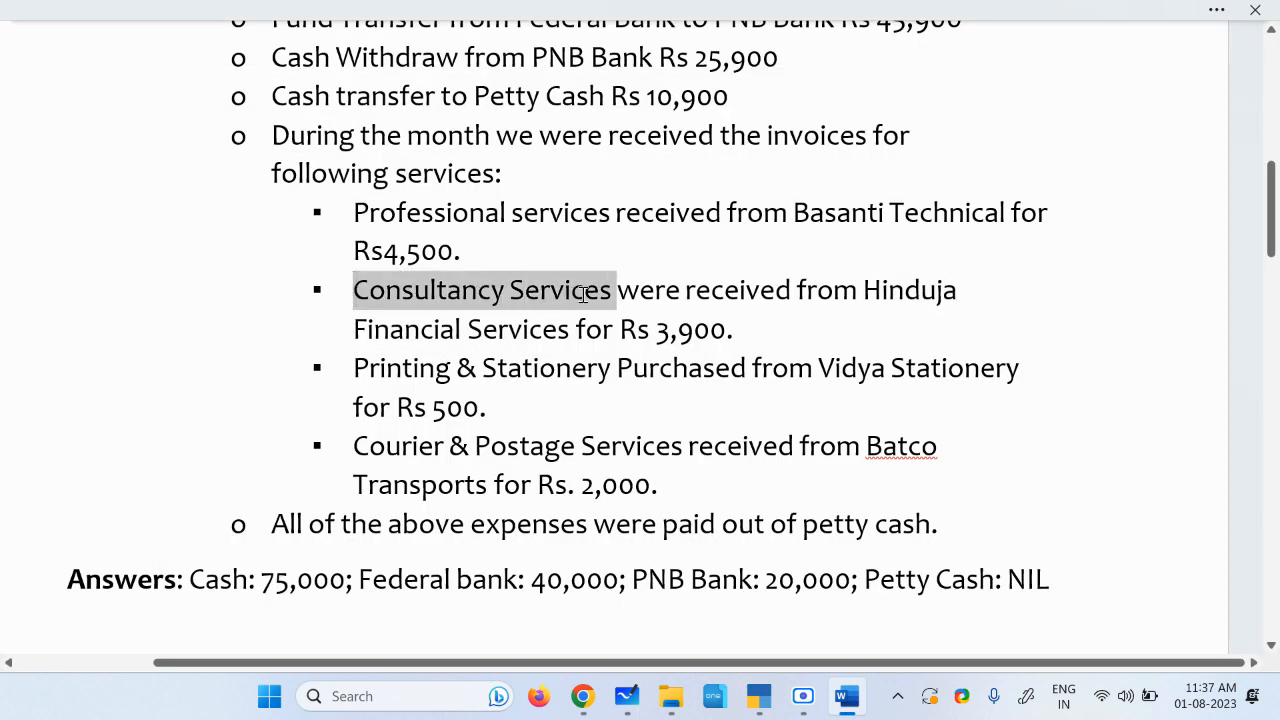
key("alt+Tab")
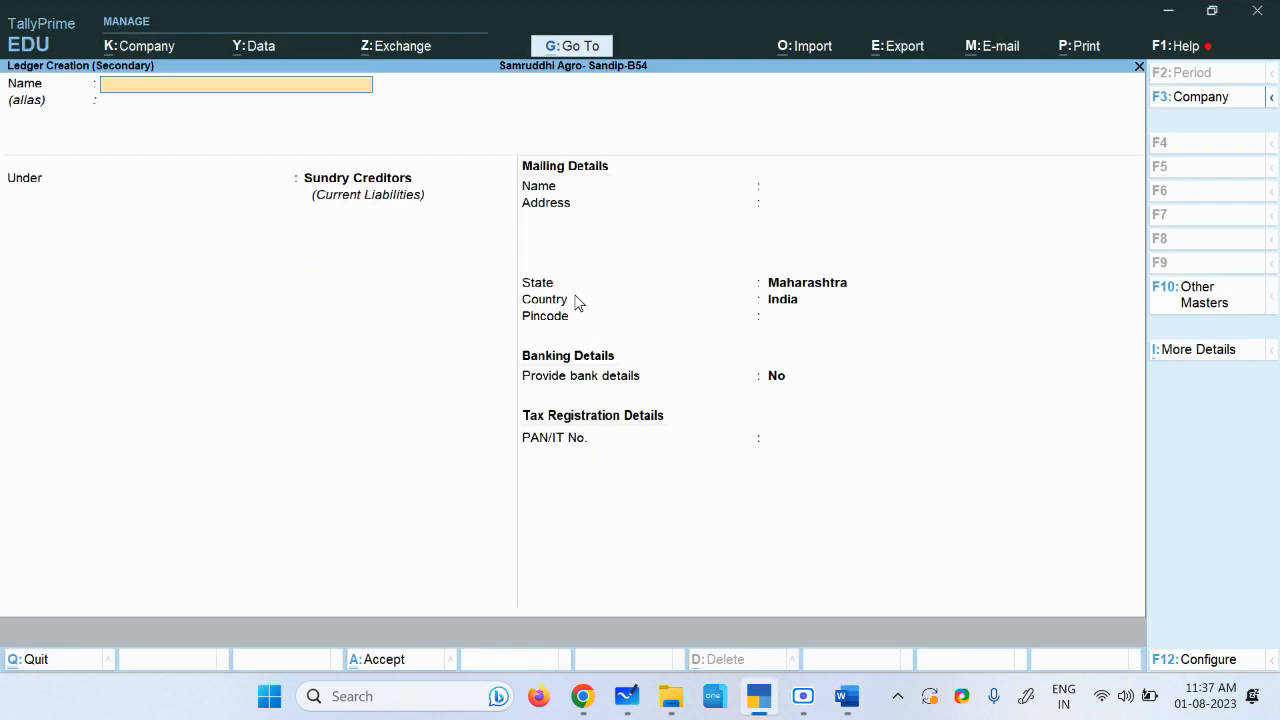
key("ctrl+alt+v")
key("Return")
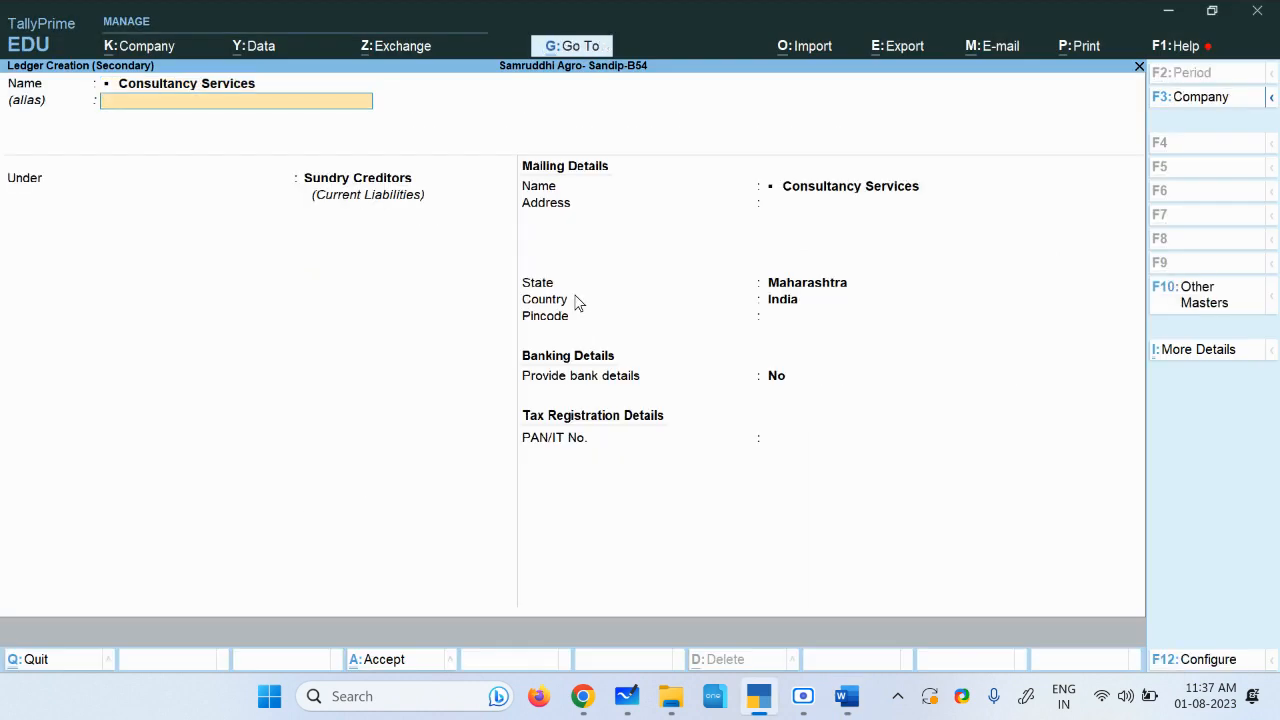
Step: Place the Consultancy Services ledger under Purchase Accounts with type Not Applicable and save it
key("Return")
type("Pu")
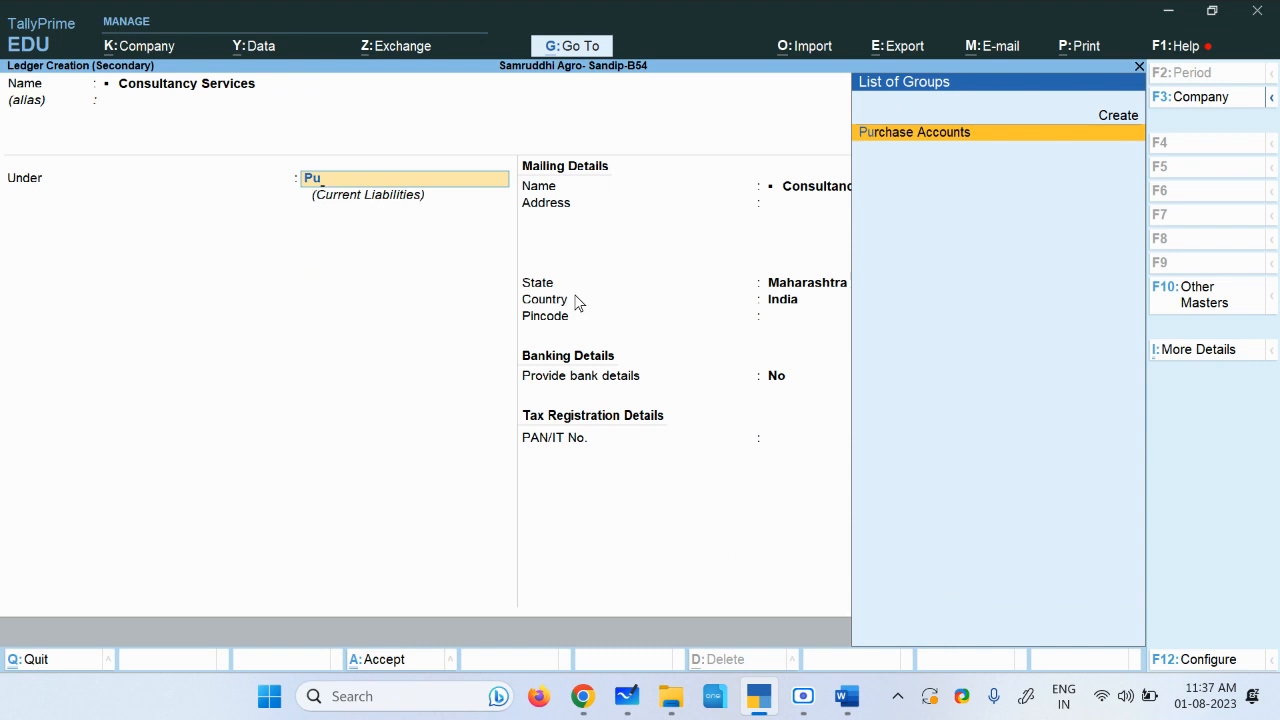
key("Return")
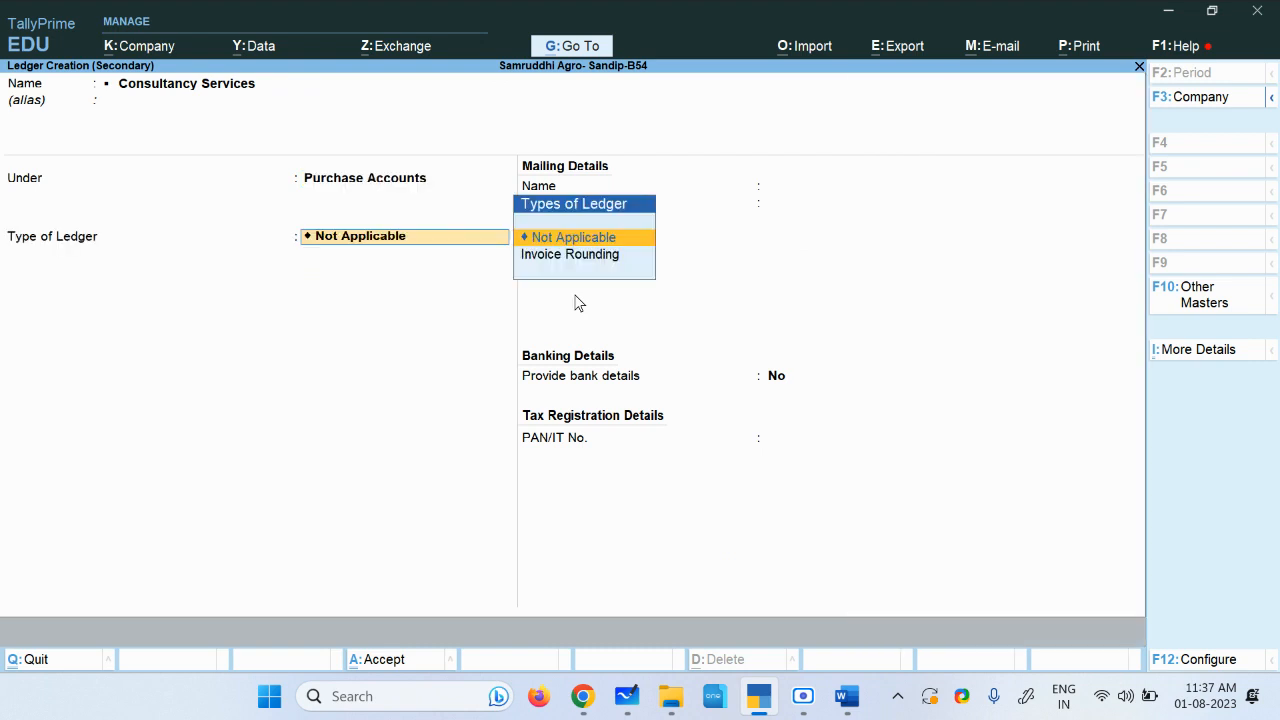
key("Return")
key("ctrl+a")
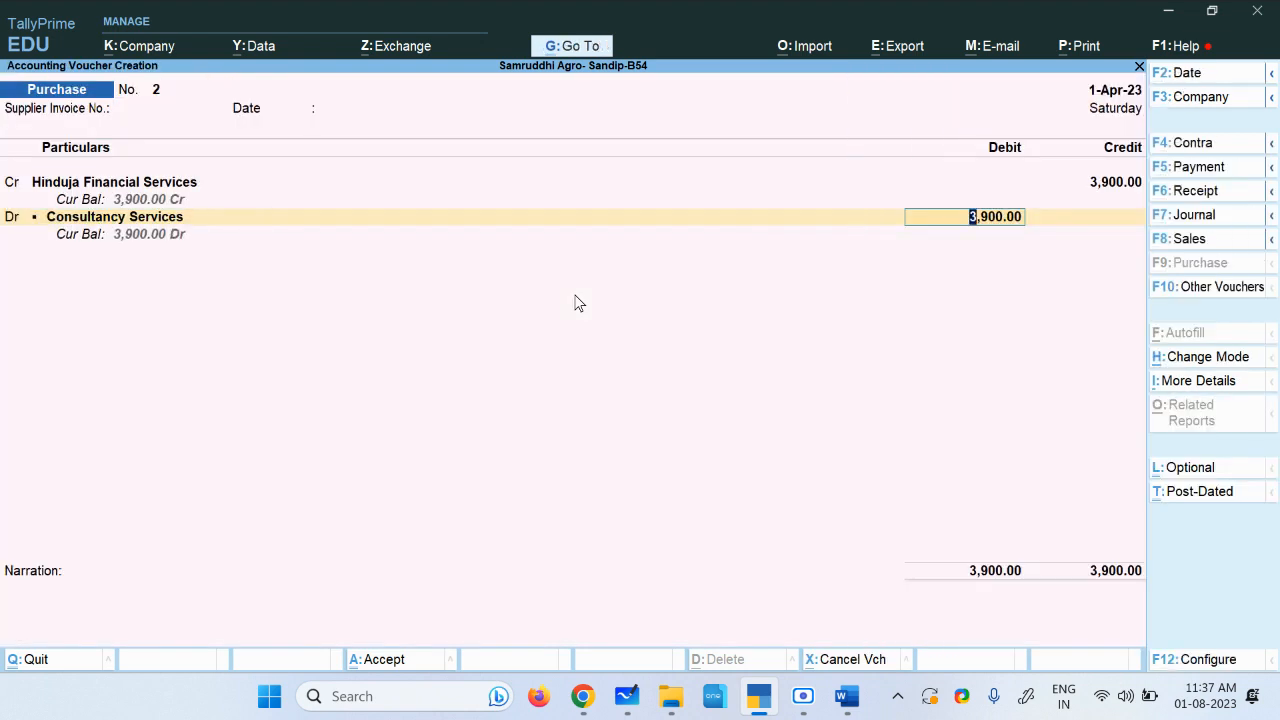
Step: Accept the 3,900 debit, add the narration bill booked and save the purchase voucher
key("Return")
type("bill booked")
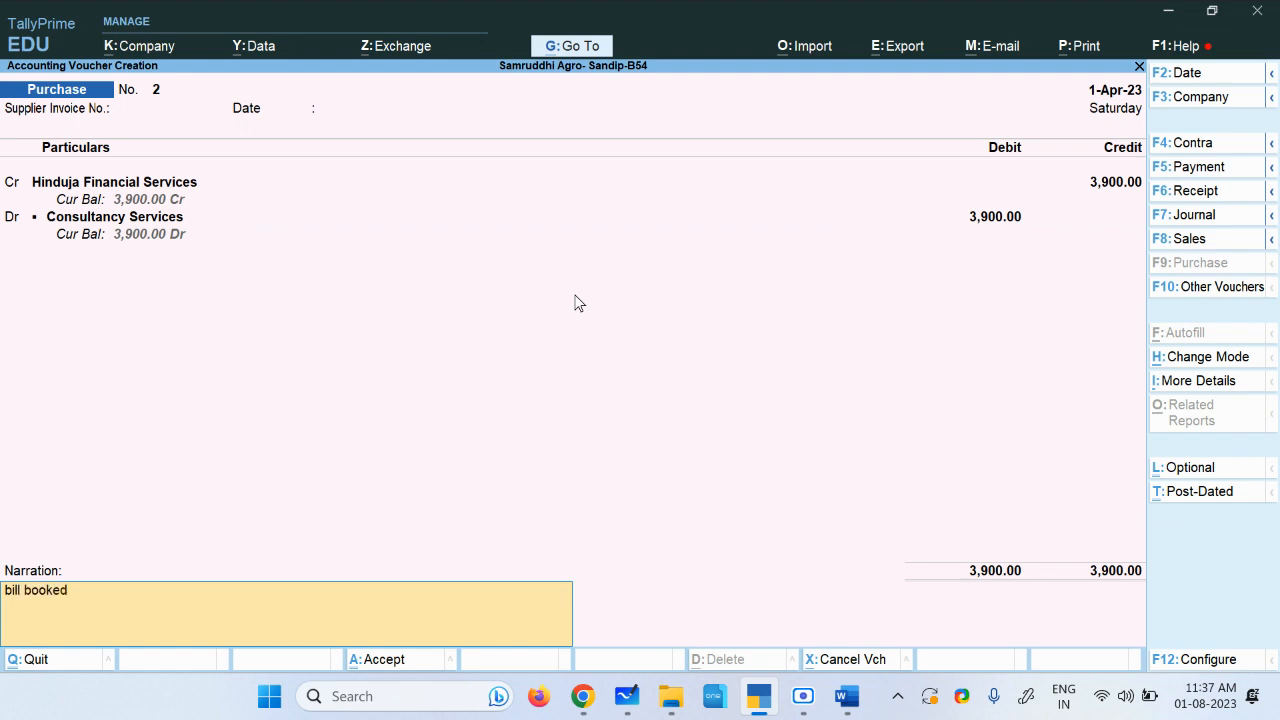
key("ctrl+a")
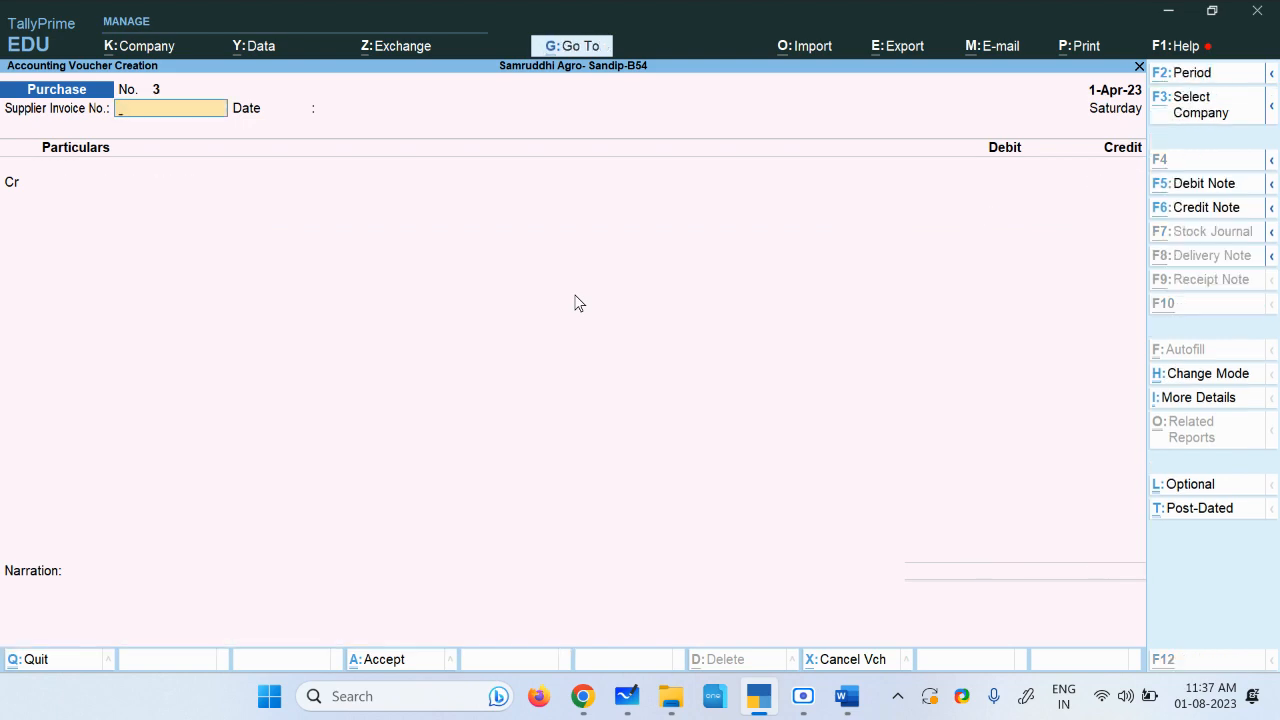
Step: Copy the supplier name Vidya Stationery from the assignment document
key("alt+Tab")
left_click_drag(352, 368, 605, 369)
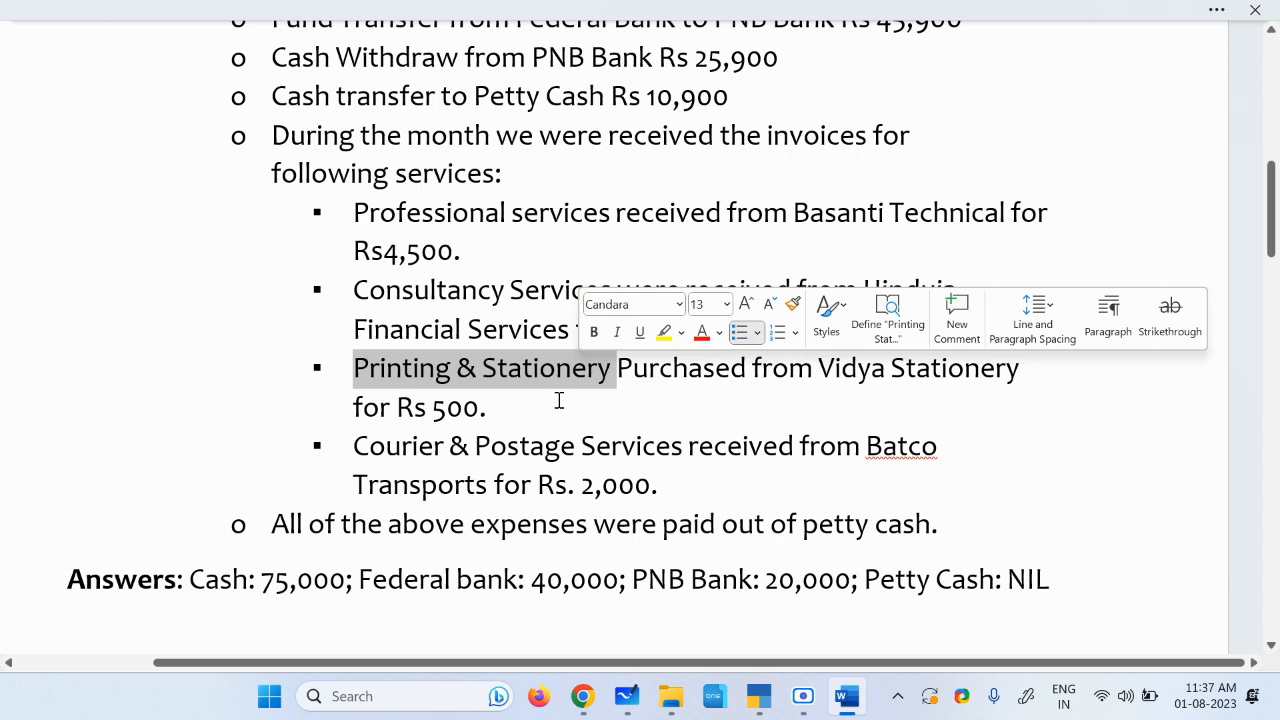
left_click(765, 397)
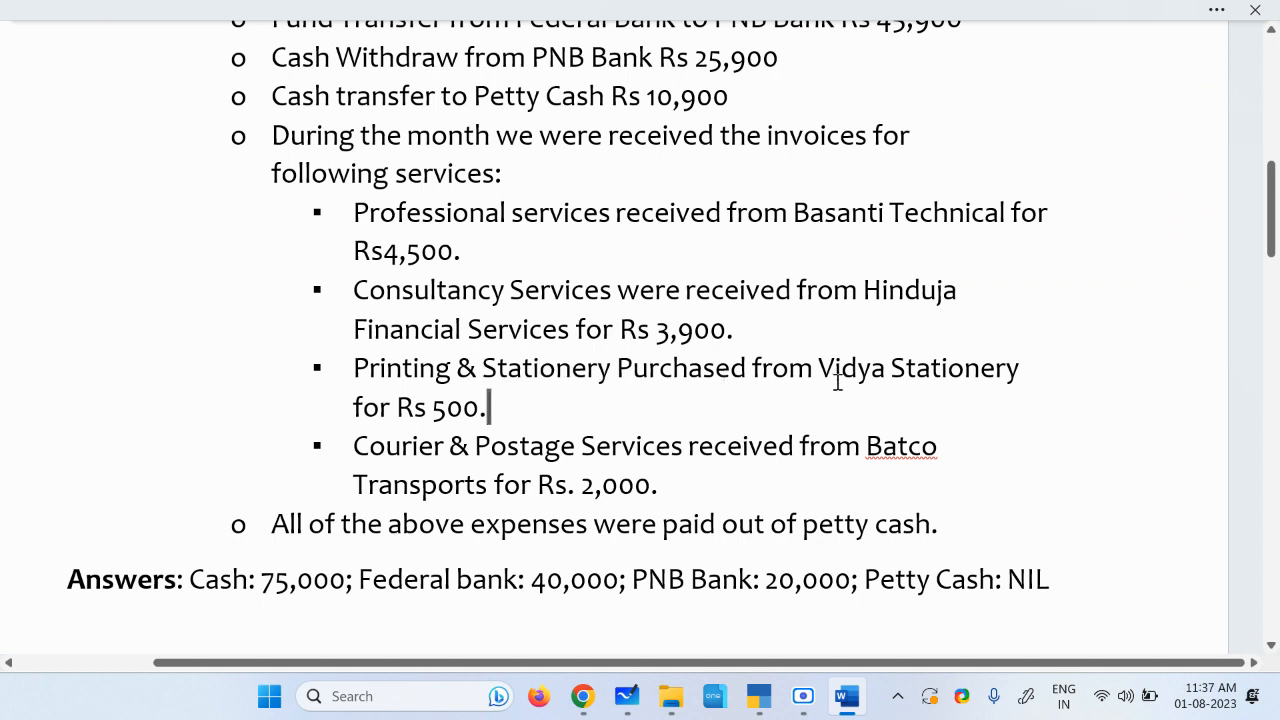
left_click_drag(820, 370, 1026, 374)
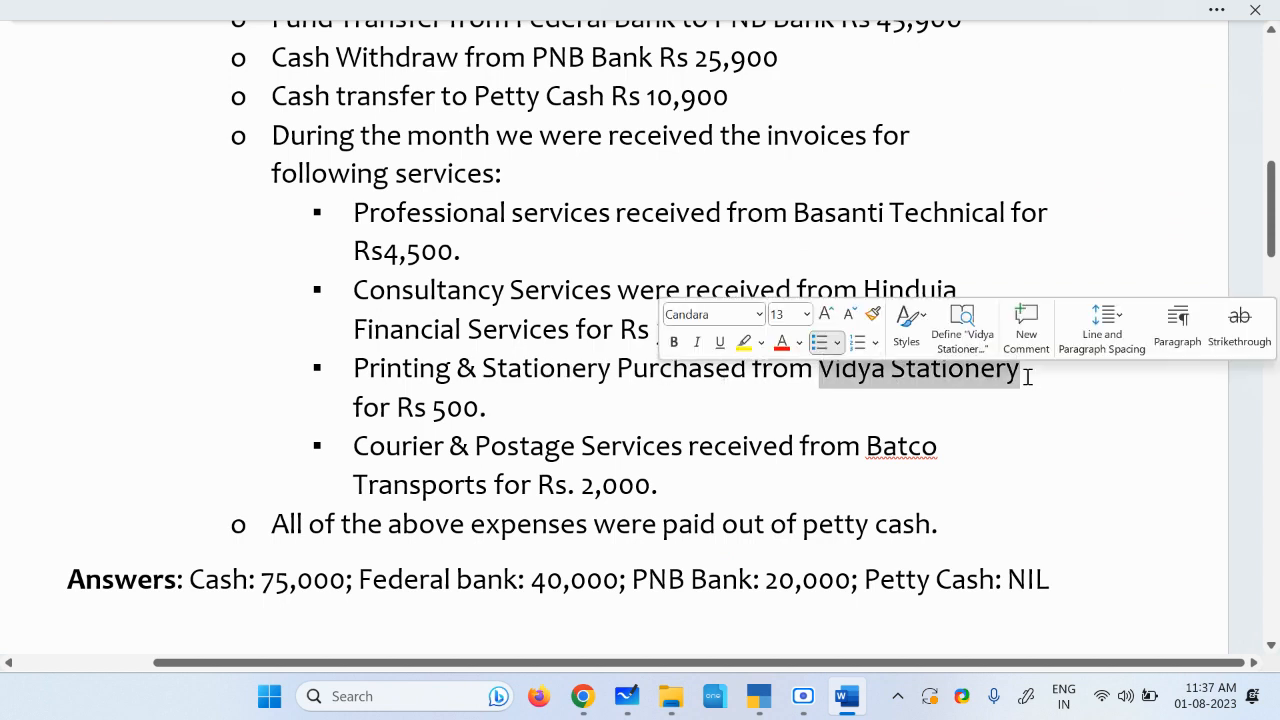
key("alt+Tab")
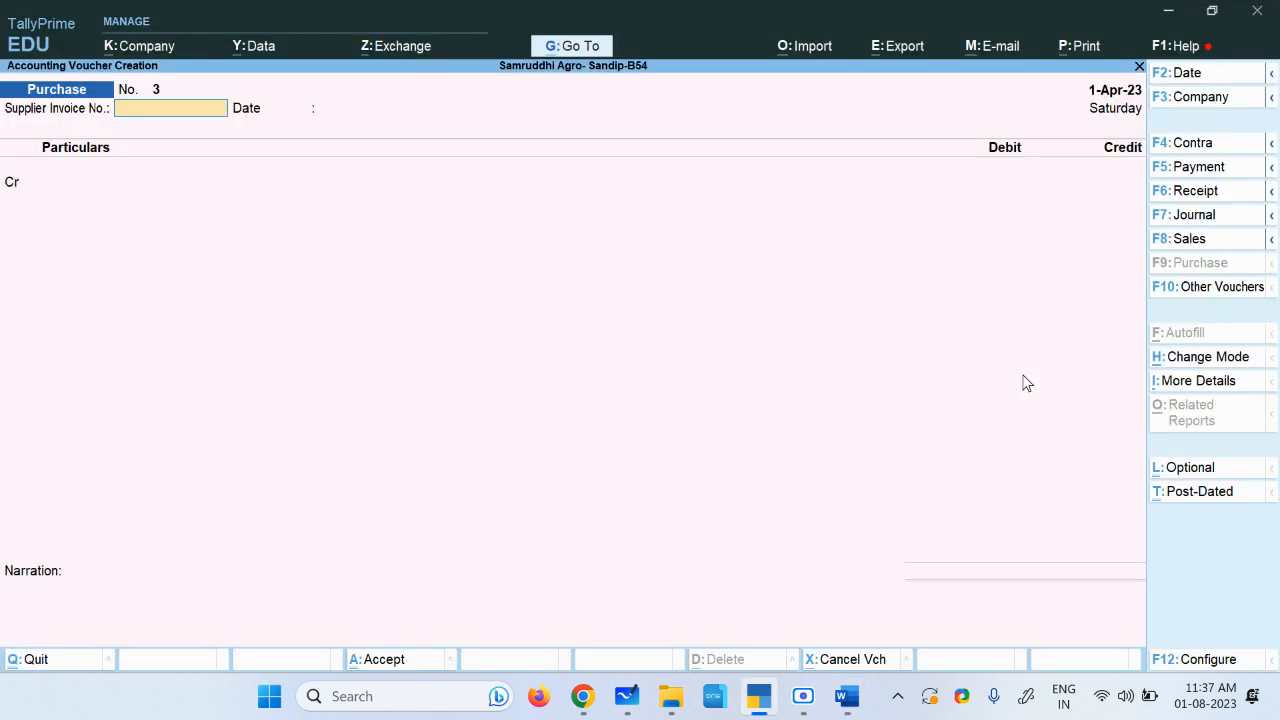
Step: In purchase voucher 3, create the credit ledger Vidya Stationery under Sundry Creditors and save it
key("Return")
key("Return")
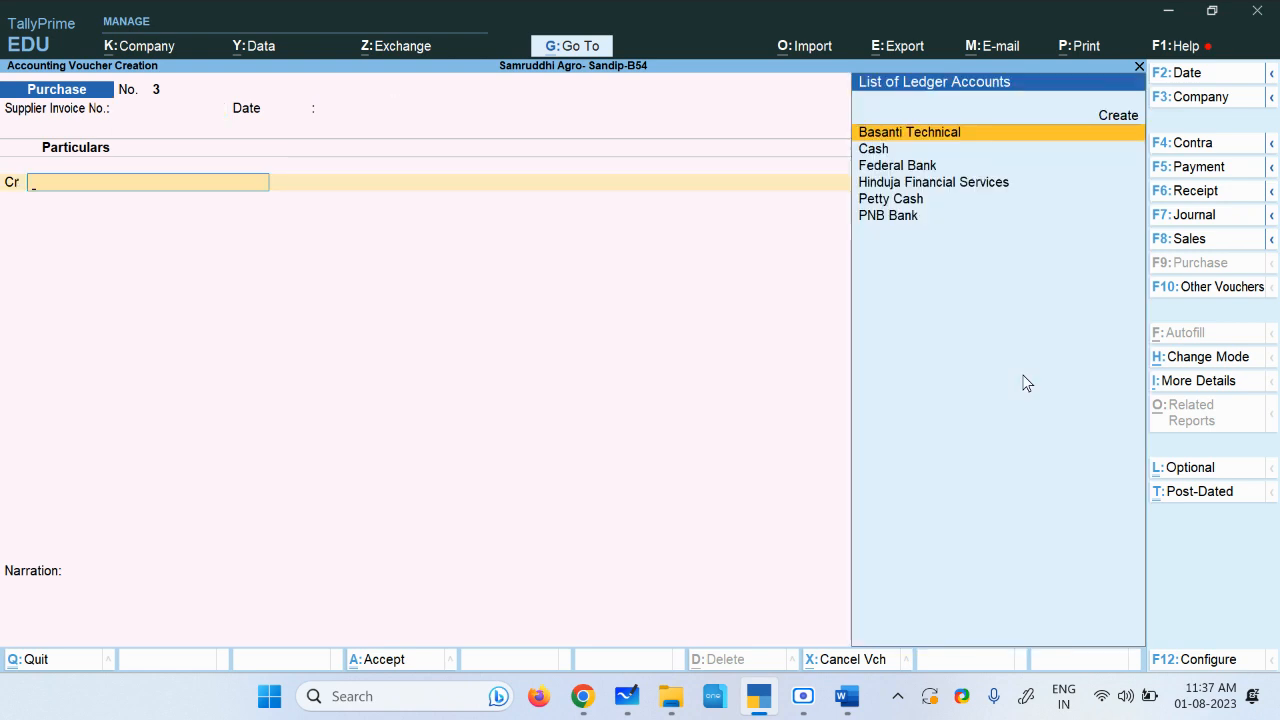
key("alt+c")
key("ctrl+alt+v")
key("Return")
key("Return")
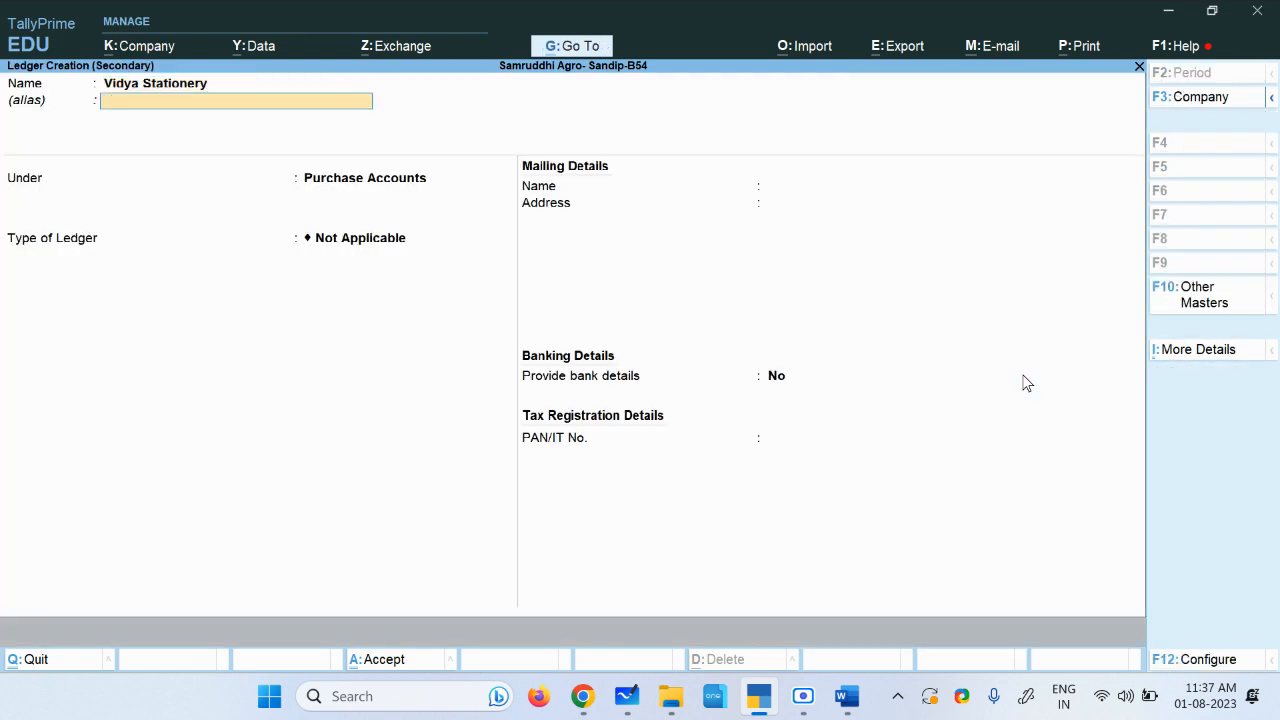
type("Sun")
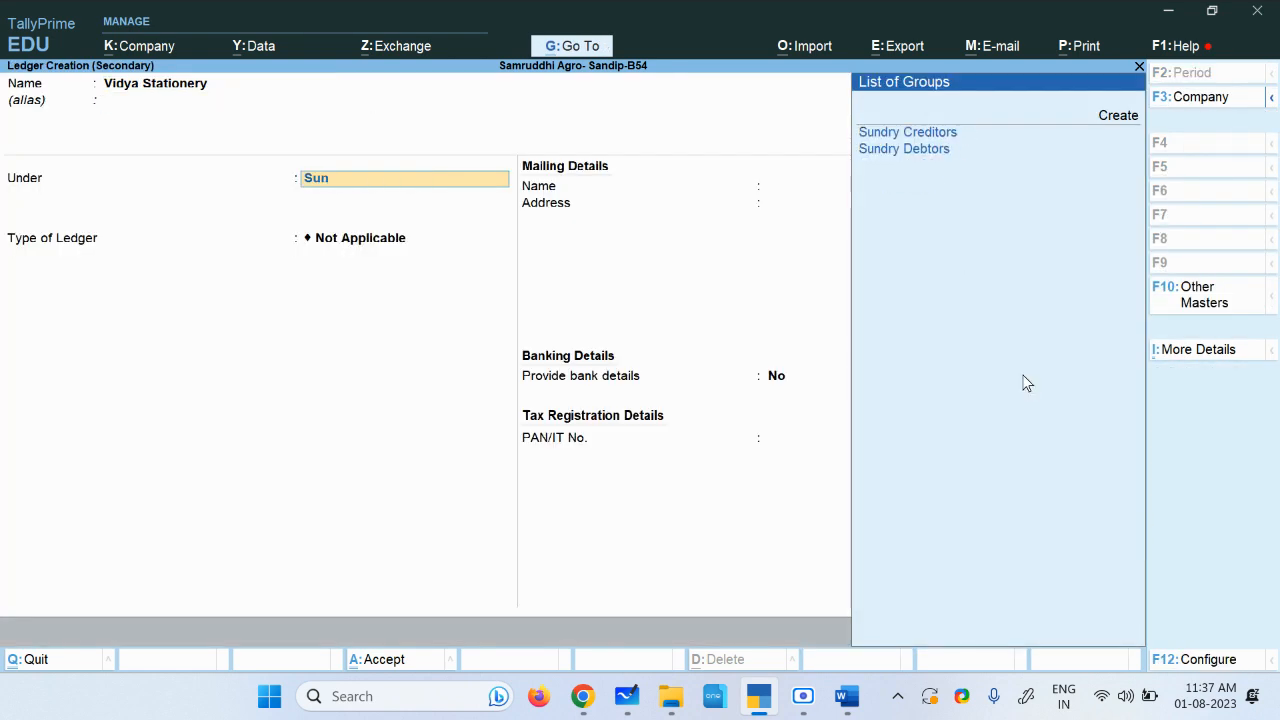
key("Return")
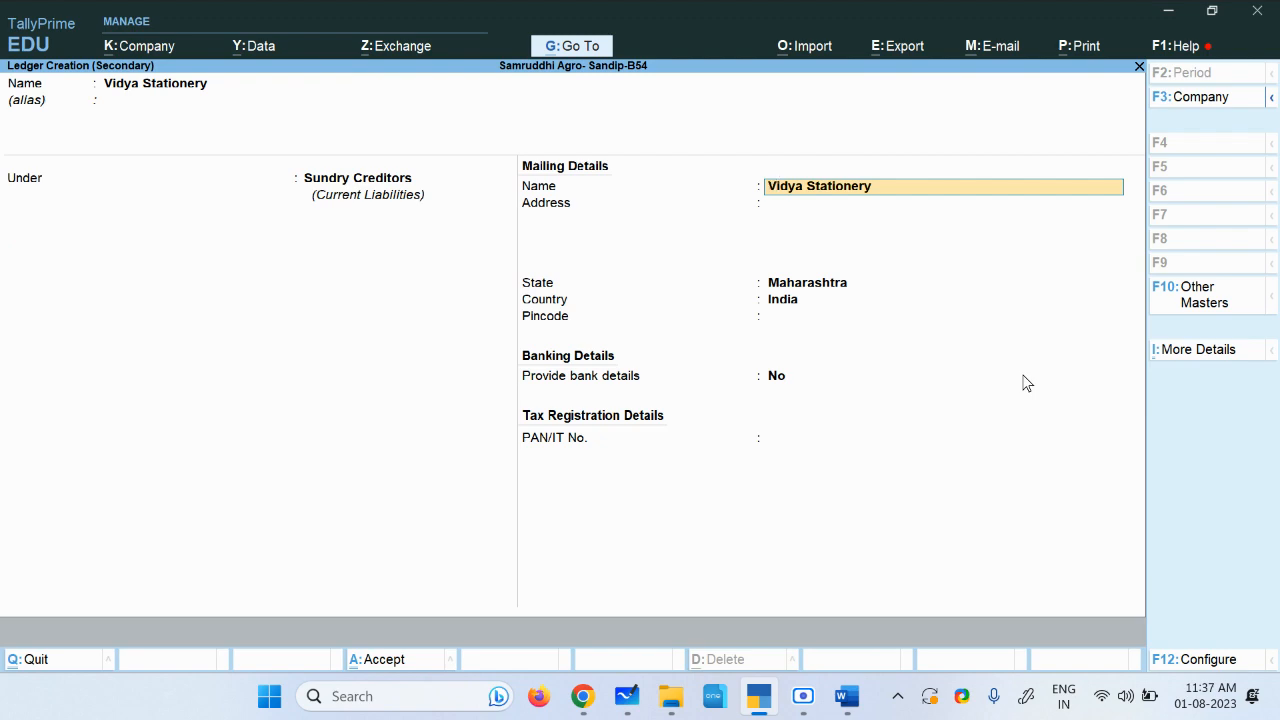
key("ctrl+a")
Step: Enter a credit amount of 500 for Vidya Stationery
key("alt+Tab")
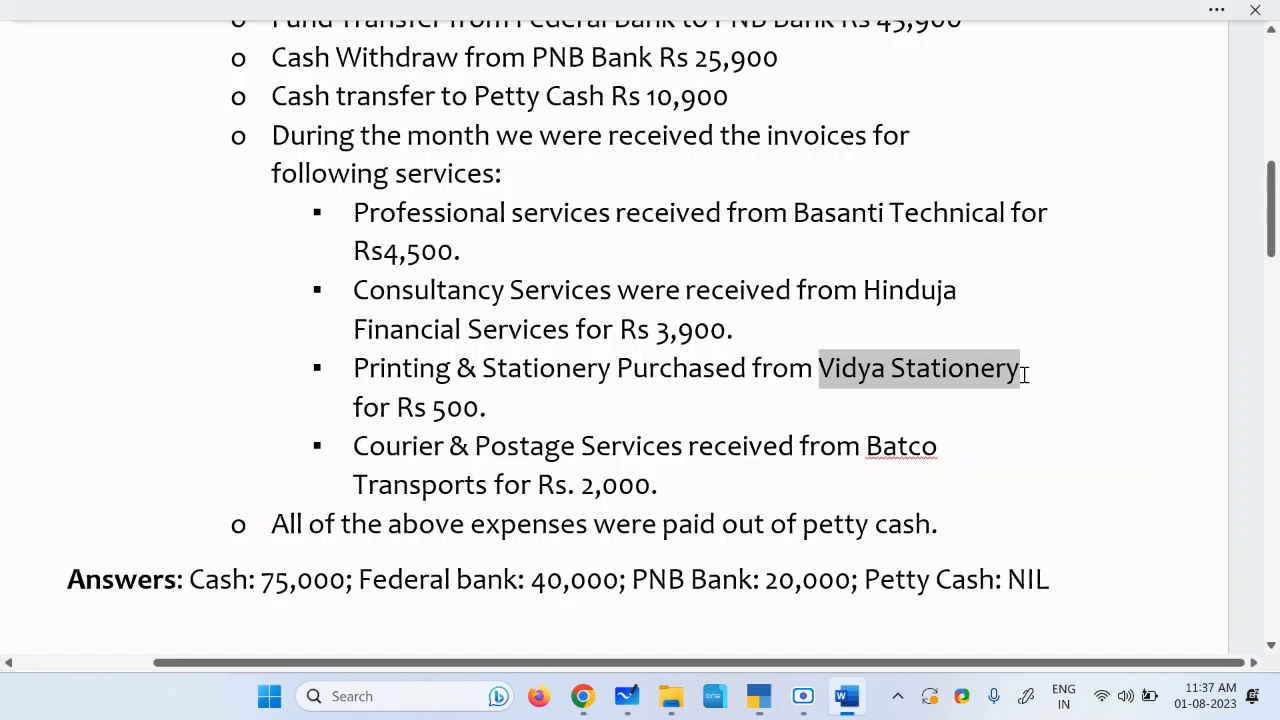
key("alt+Tab")
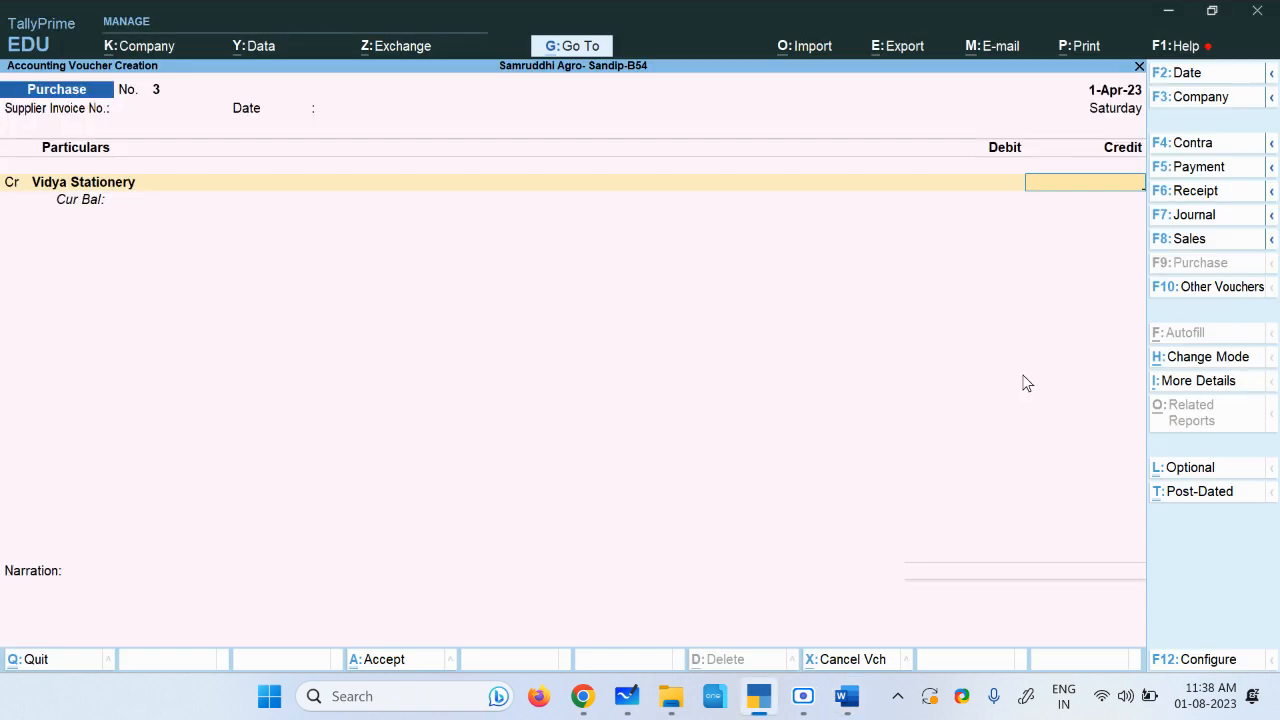
type("500")
key("Return")
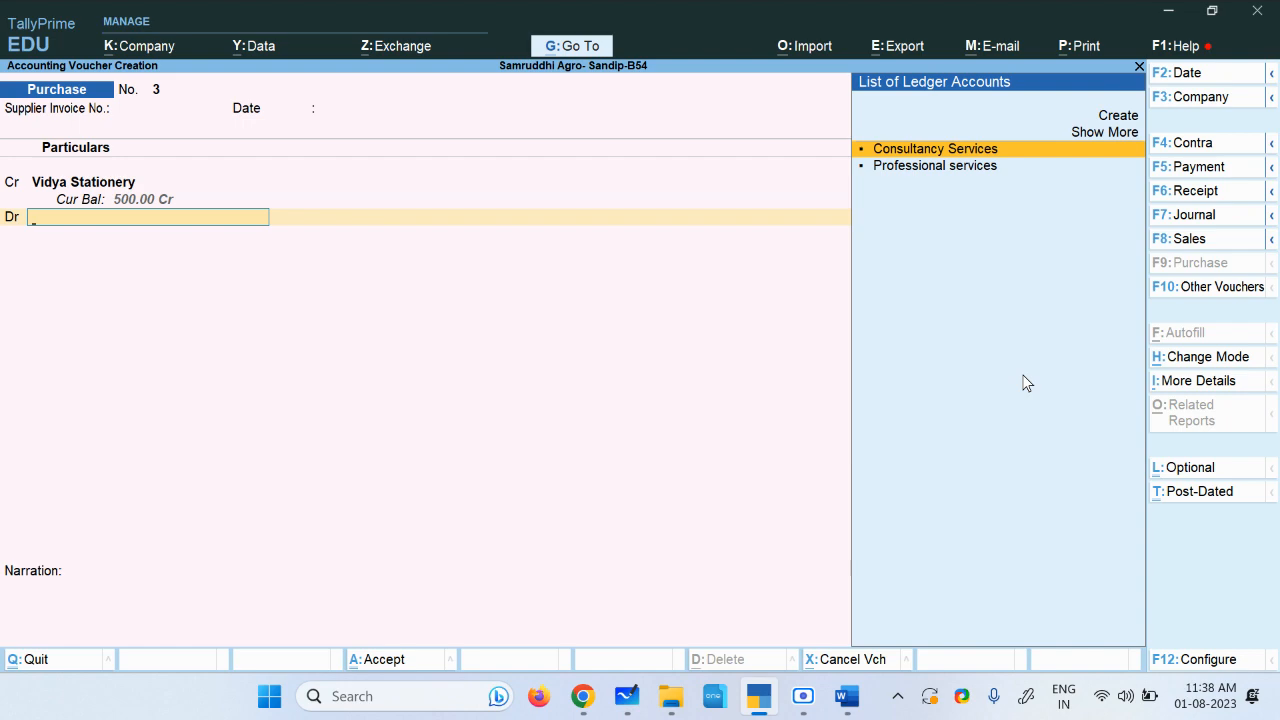
Step: Create the debit ledger Printing & Stationery under Indirect Expenses, copying its name from the assignment document, and save it
key("alt+c")
key("alt+Tab")
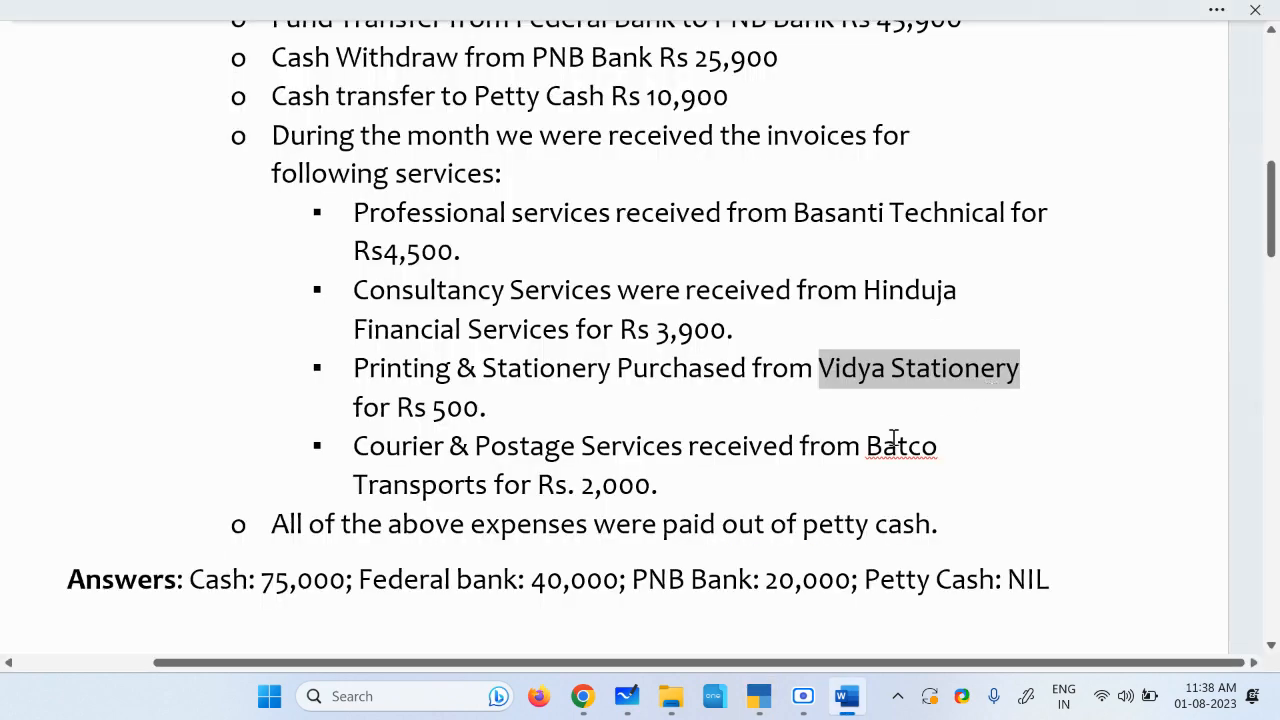
left_click_drag(355, 368, 565, 373)
key("ctrl+c")
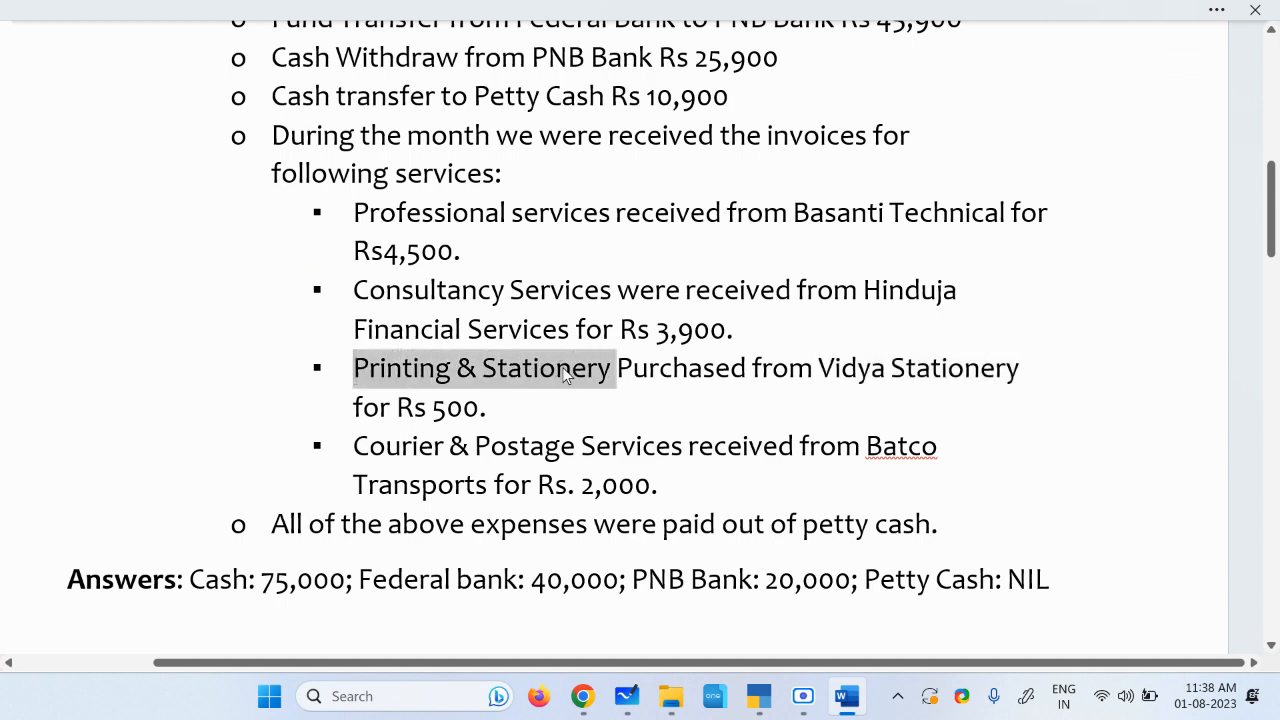
key("alt+Tab")
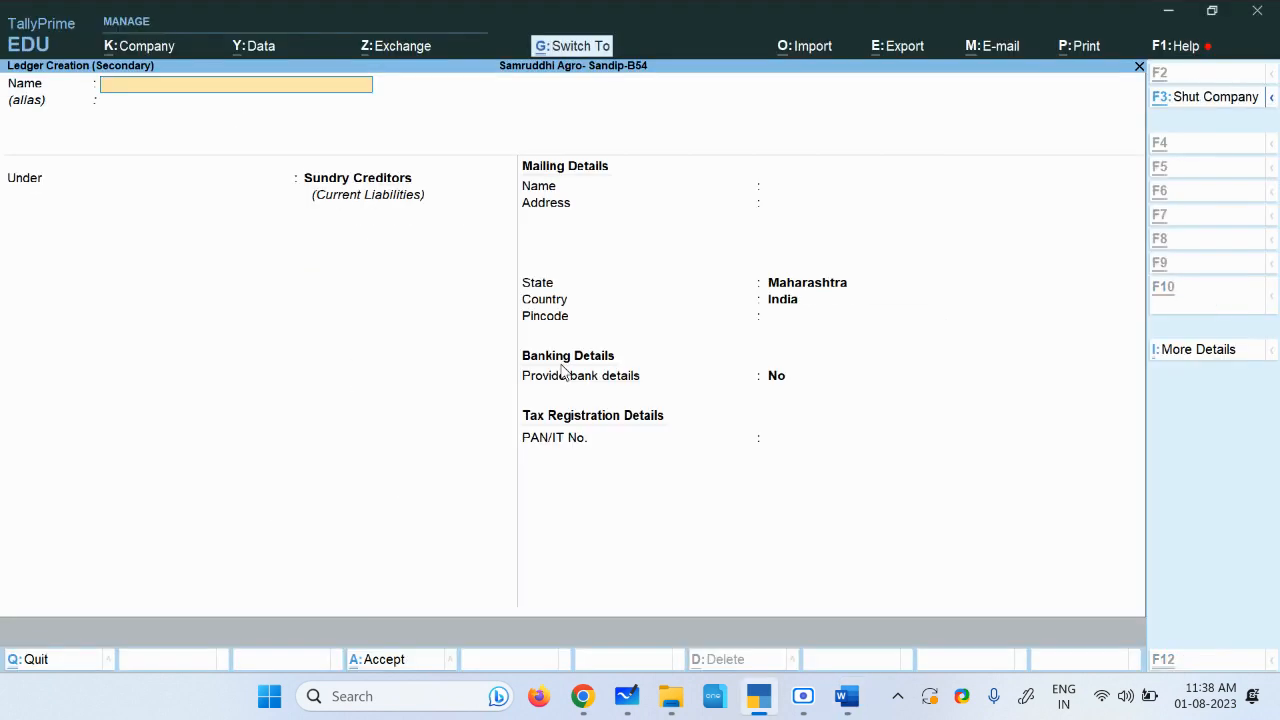
key("ctrl+v")
key("Return")
key("Return")
type("i")
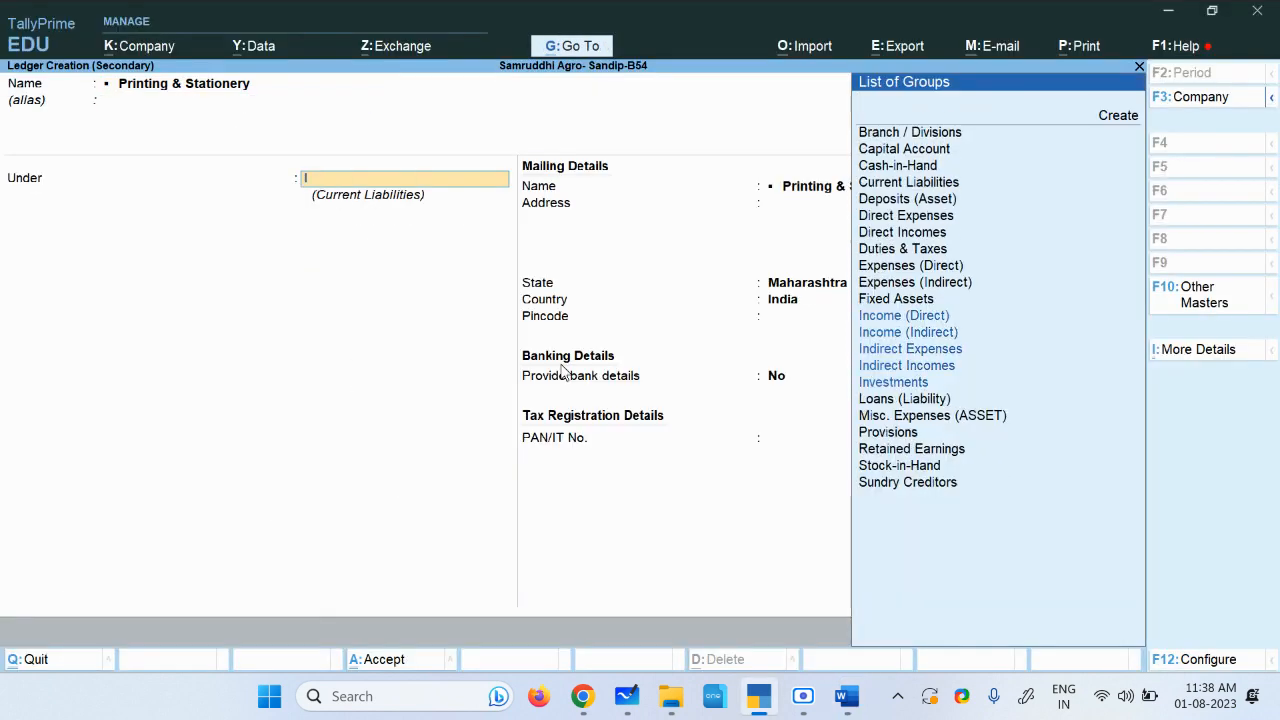
type("n")
key("Down")
key("Down")
key("Down")
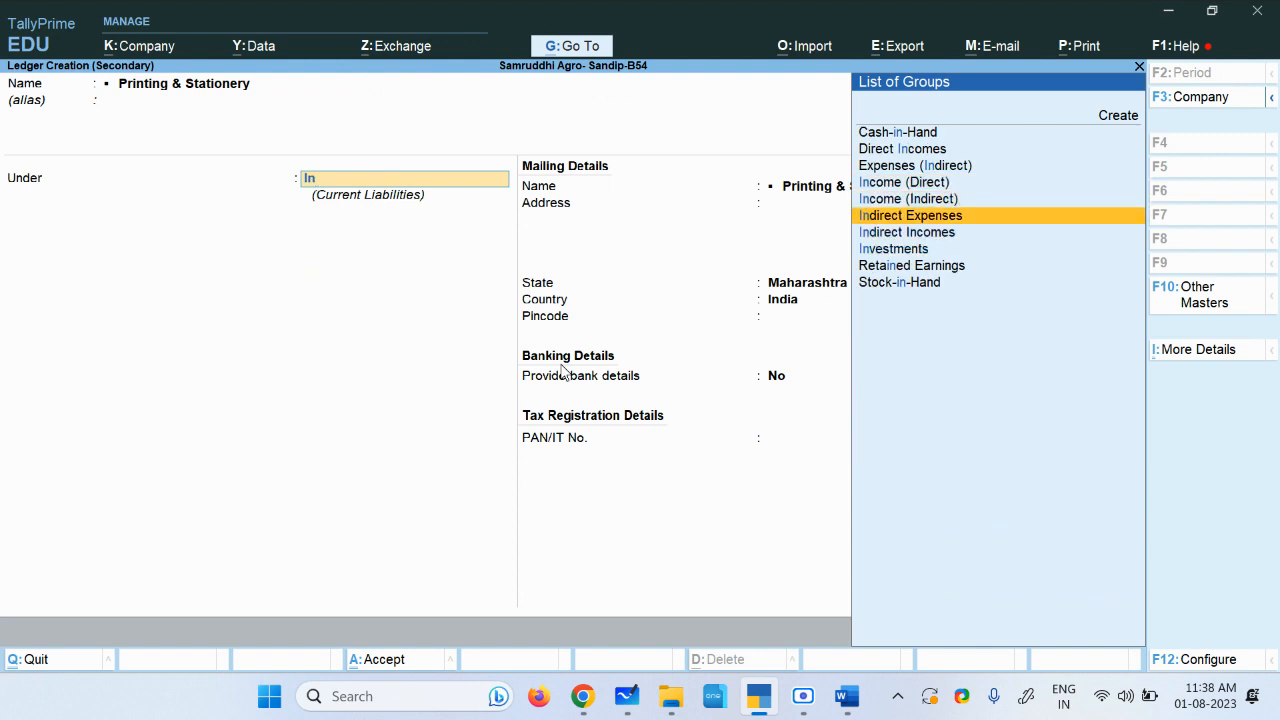
key("Return")
key("Return")
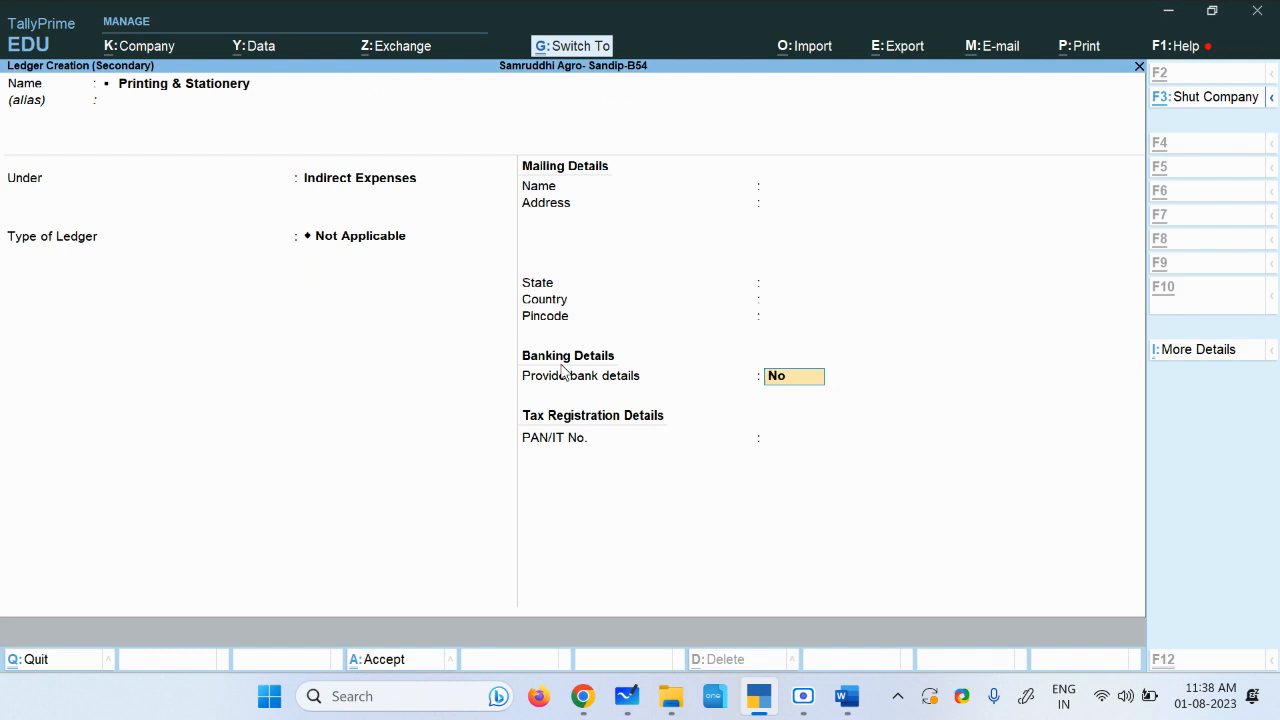
key("ctrl+a")
Step: Accept the 500 debit, add the narration bill booked and save purchase voucher 3
key("Return")
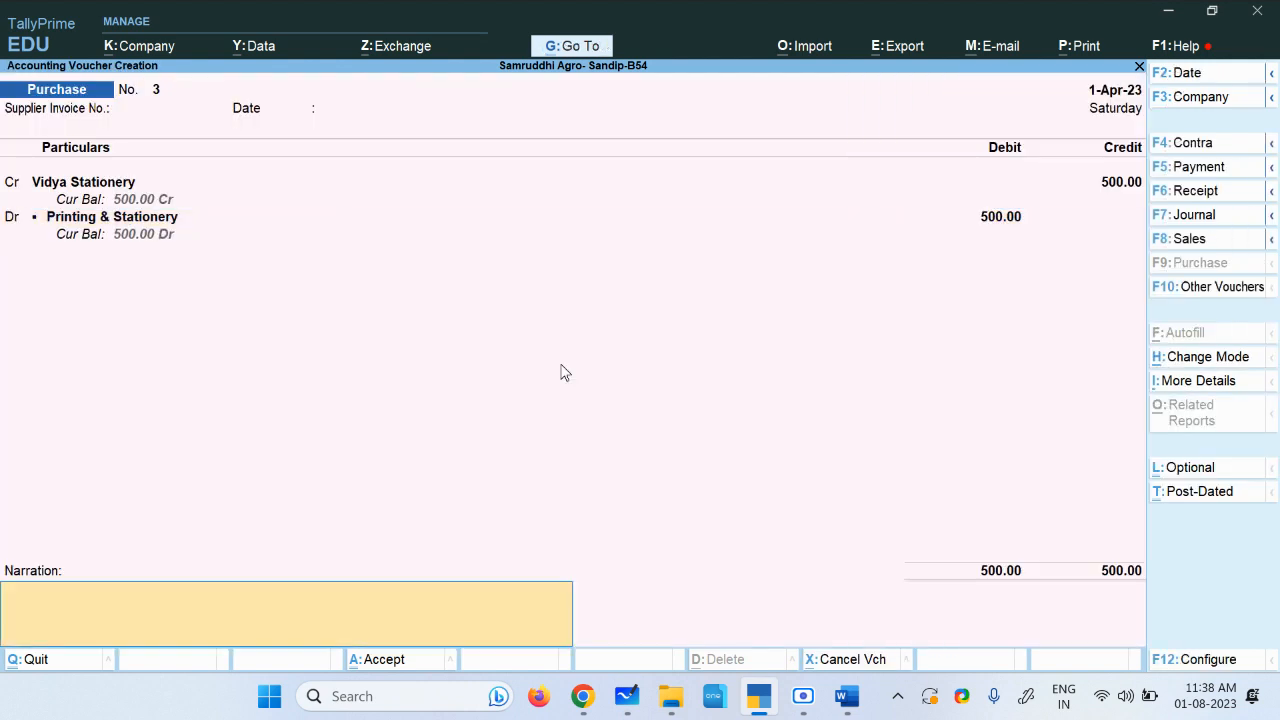
type("bill booked")
left_click(627, 696)
left_click(422, 416)
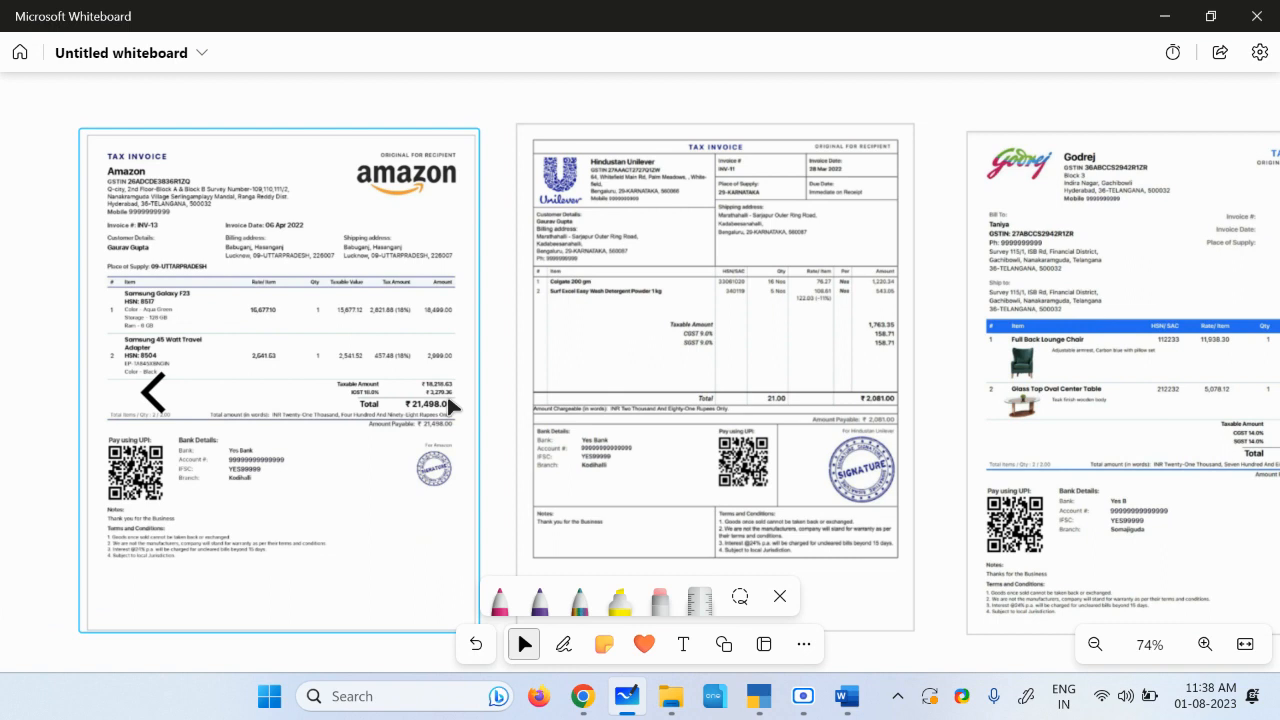
left_click(759, 696)
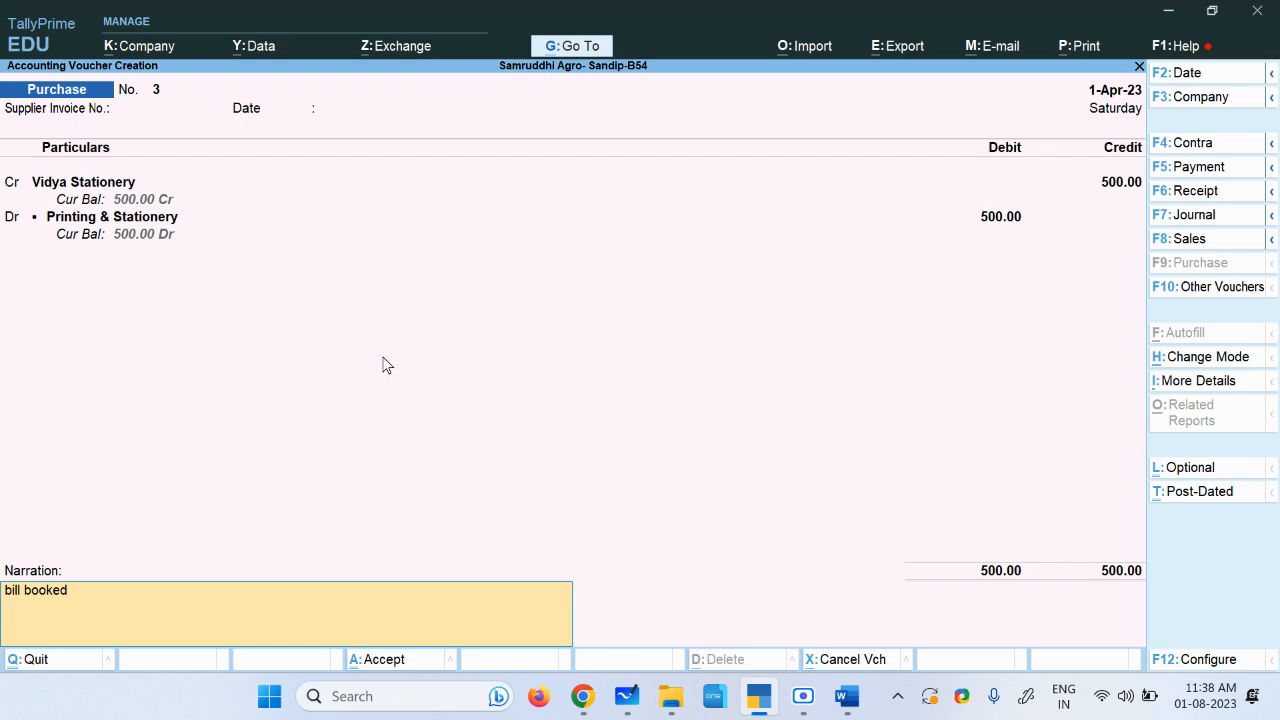
key("ctrl+a")
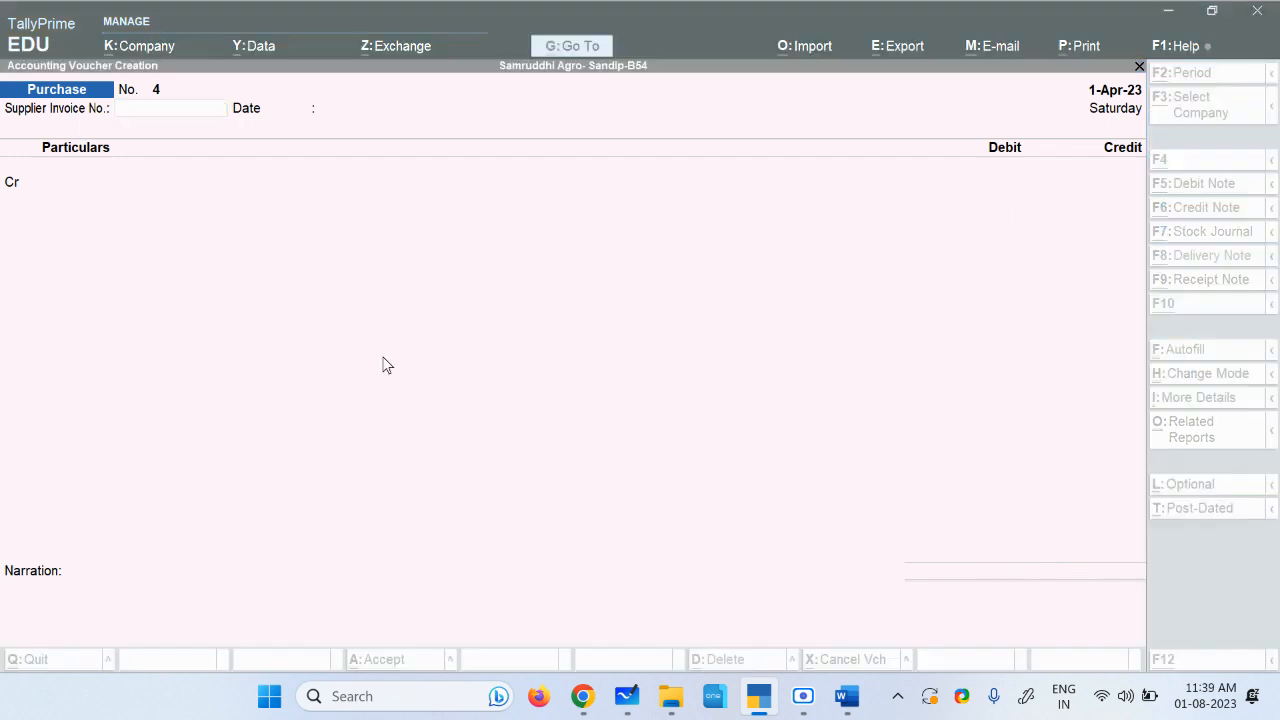
Step: Copy the supplier name Batco Transports from the assignment document
key("alt+Tab")
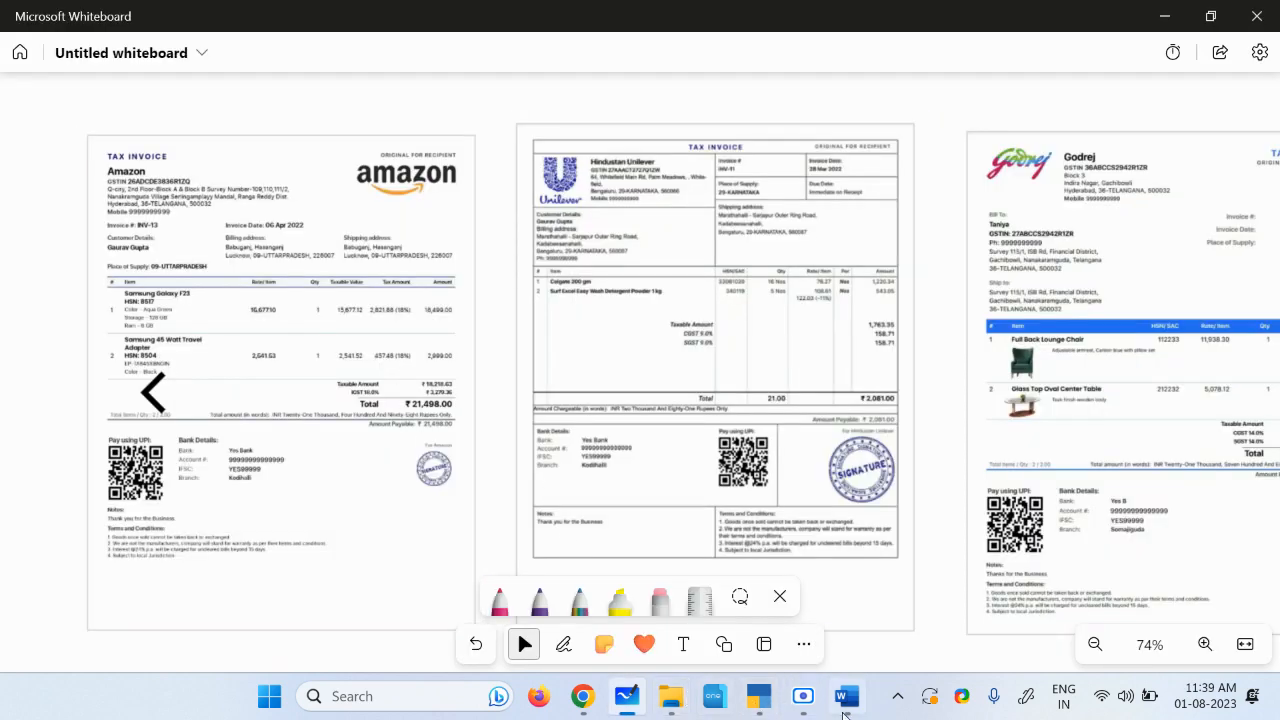
left_click(835, 696)
left_click(491, 446)
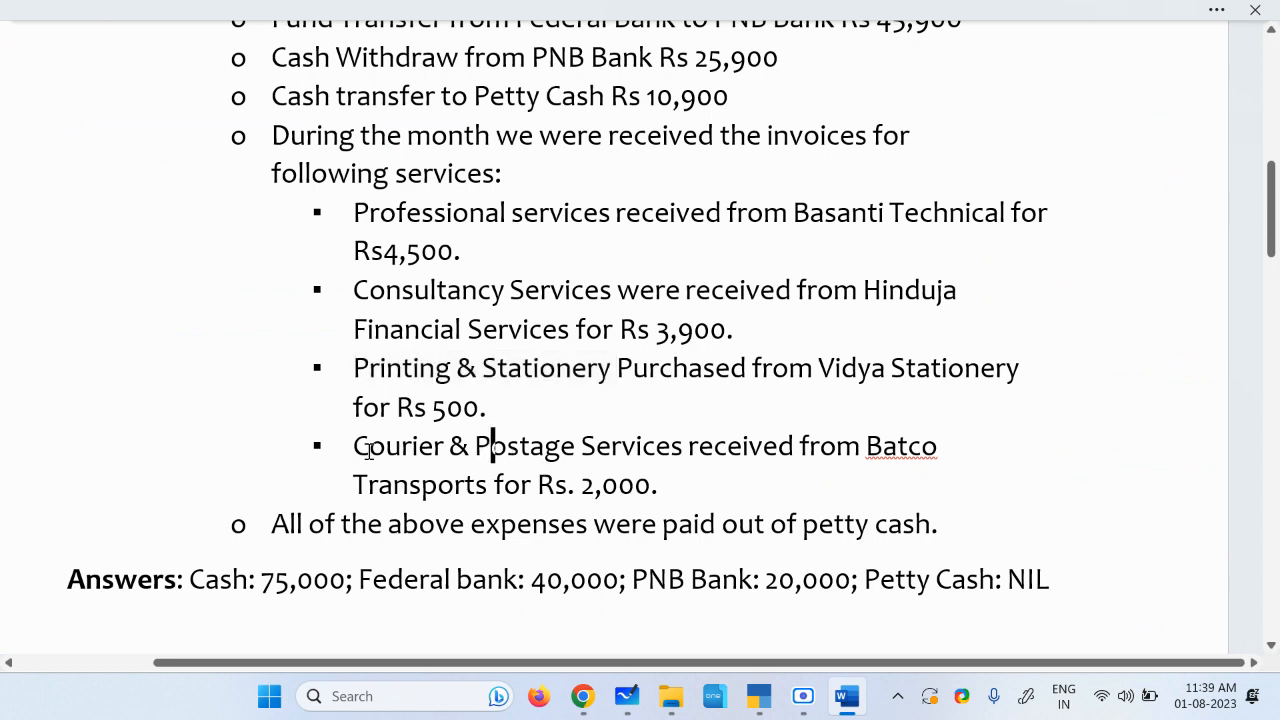
left_click_drag(352, 448, 580, 448)
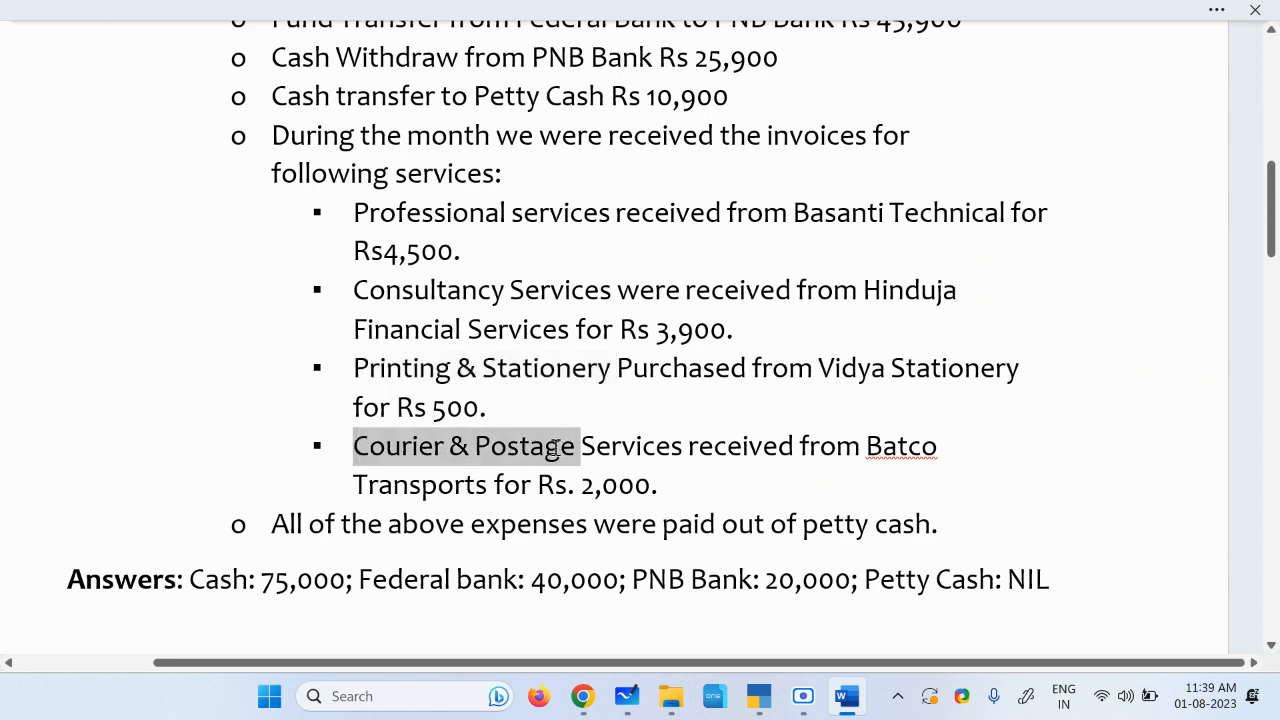
left_click(870, 449)
left_click_drag(866, 449, 490, 484)
key("ctrl+c")
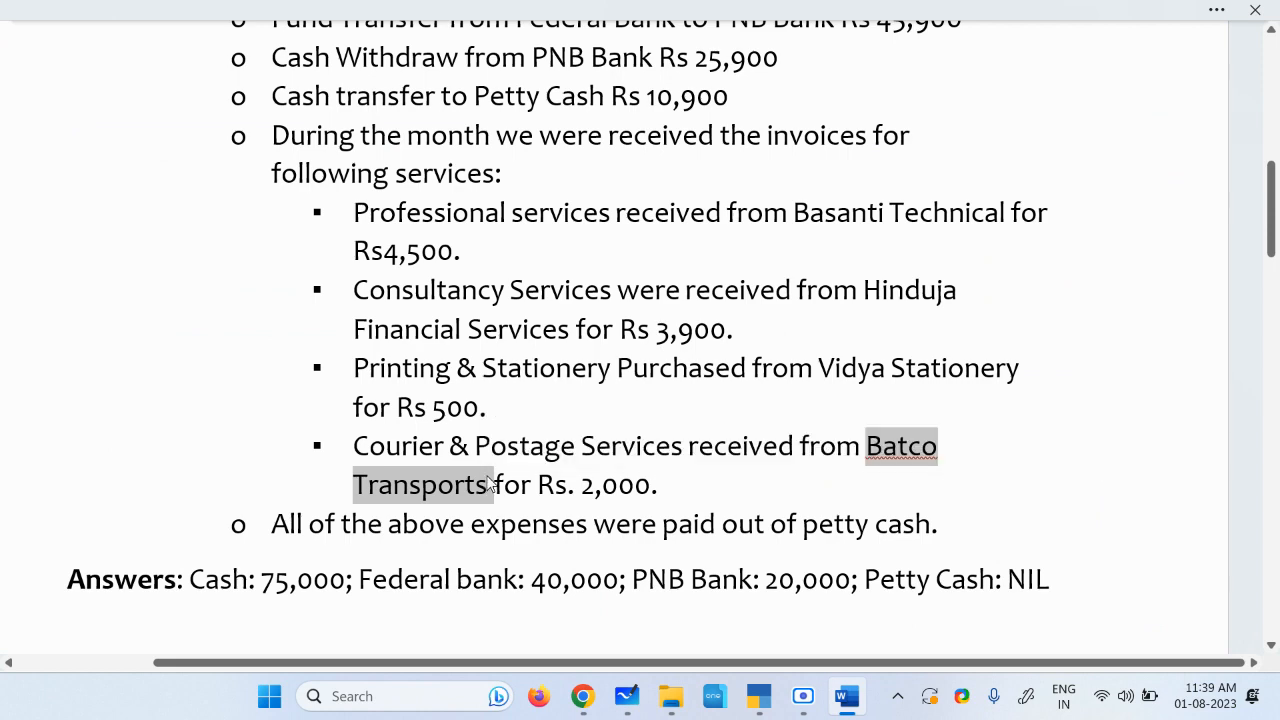
Step: In purchase voucher 4, create the credit ledger Batco Transports under Sundry Creditors and save it
key("alt+Tab")
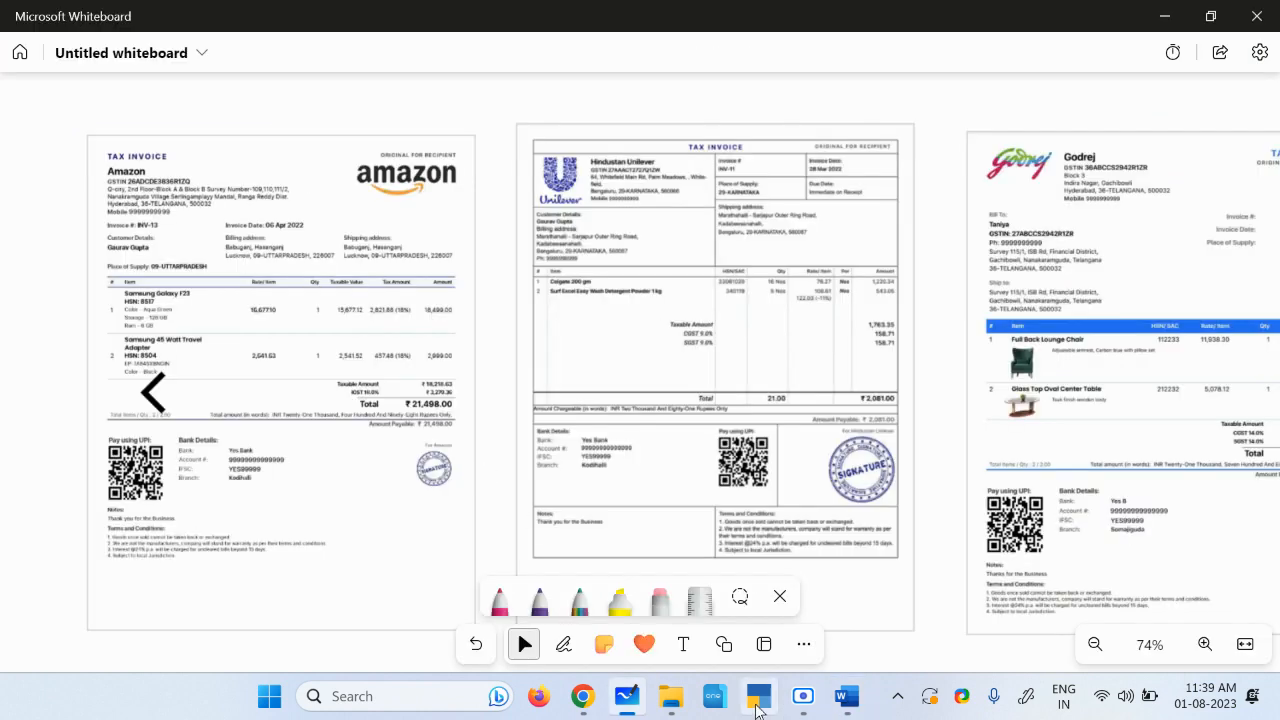
left_click(675, 210)
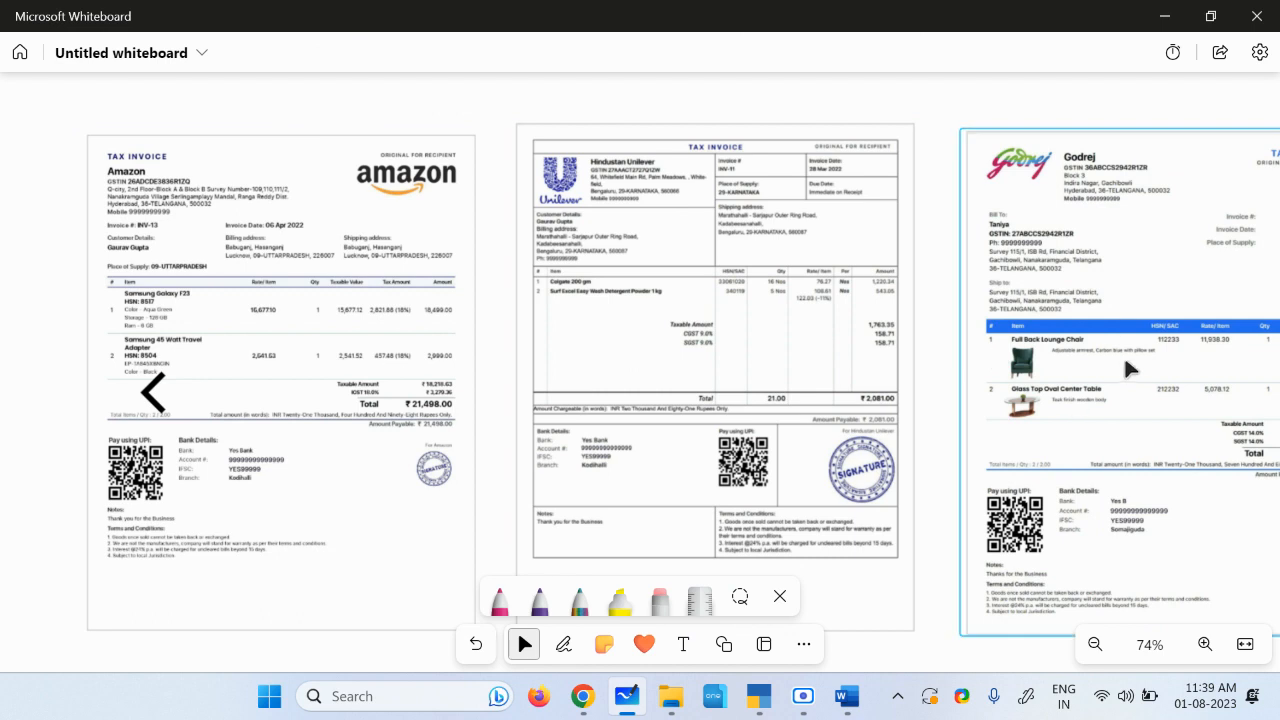
left_click(759, 696)
key("Return")
key("Return")
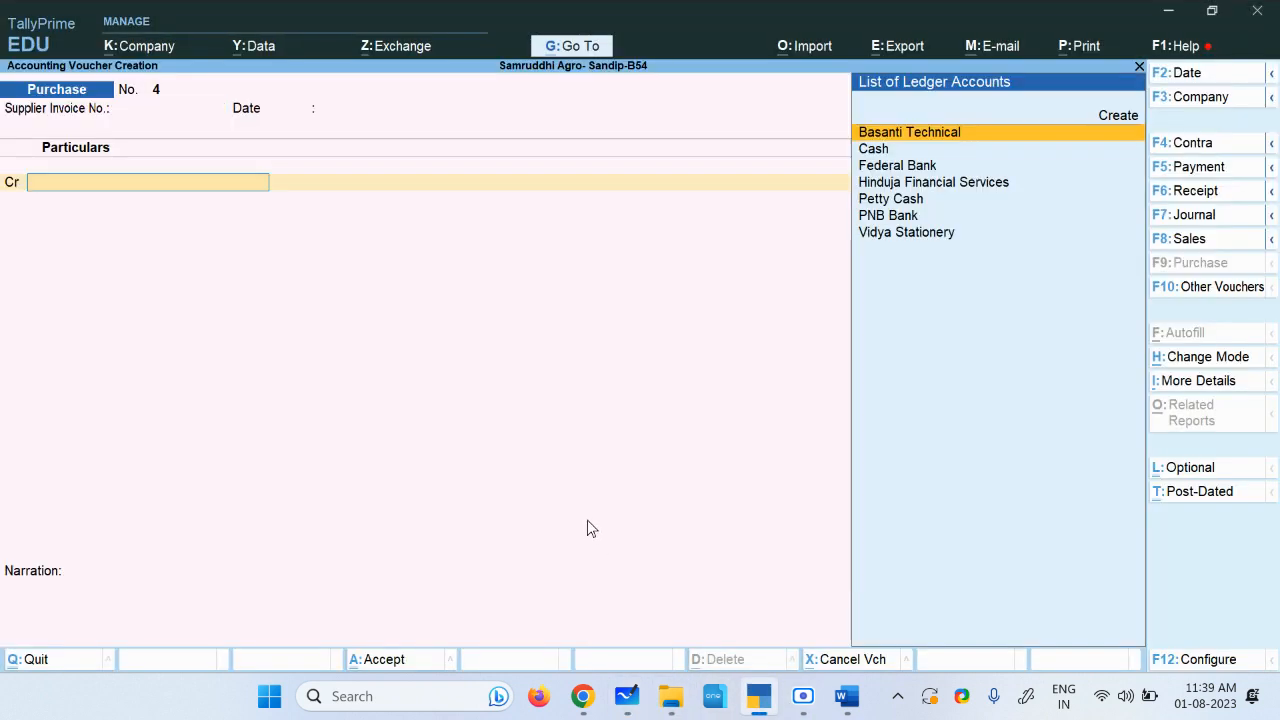
key("alt+c")
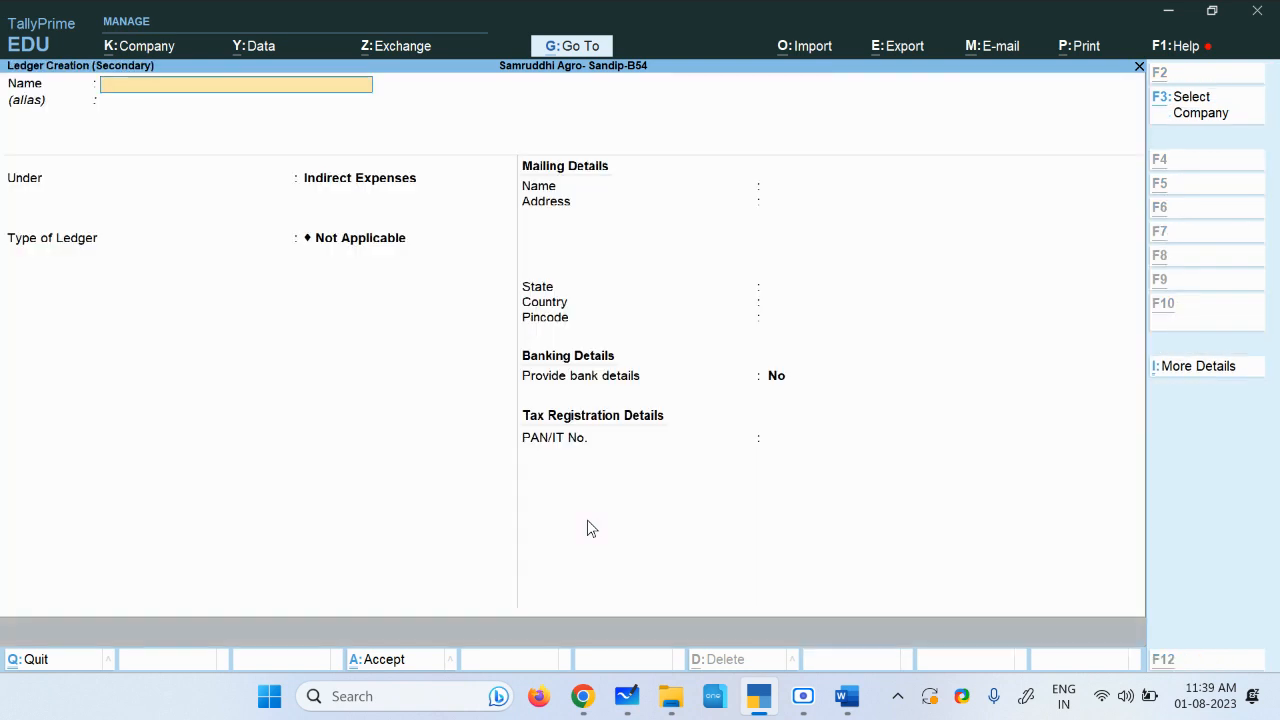
key("ctrl+v")
key("Return")
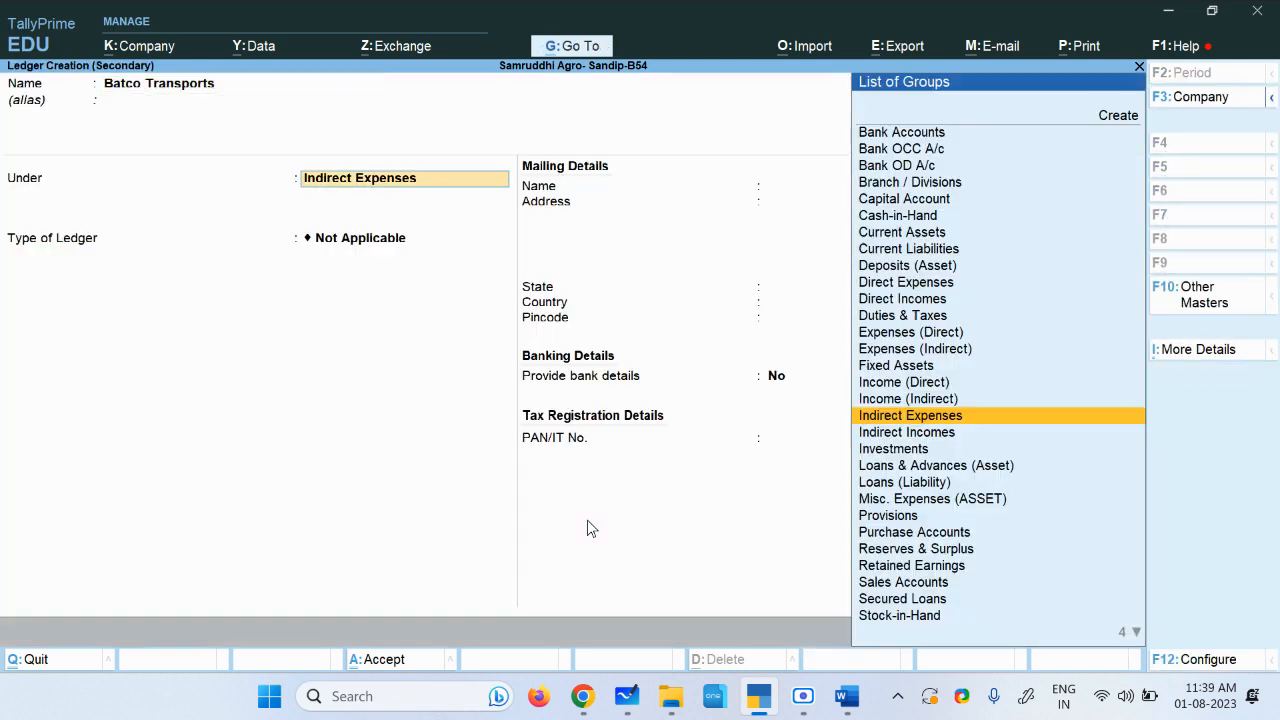
type("Sun")
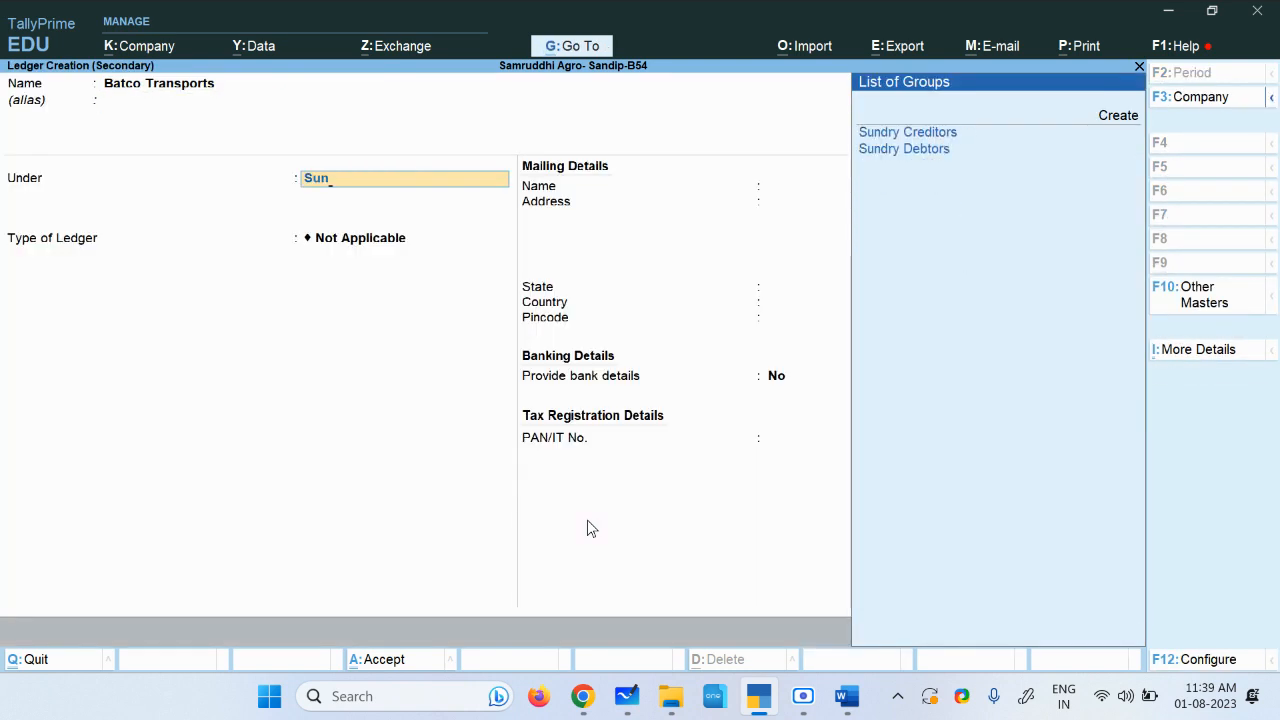
key("Return")
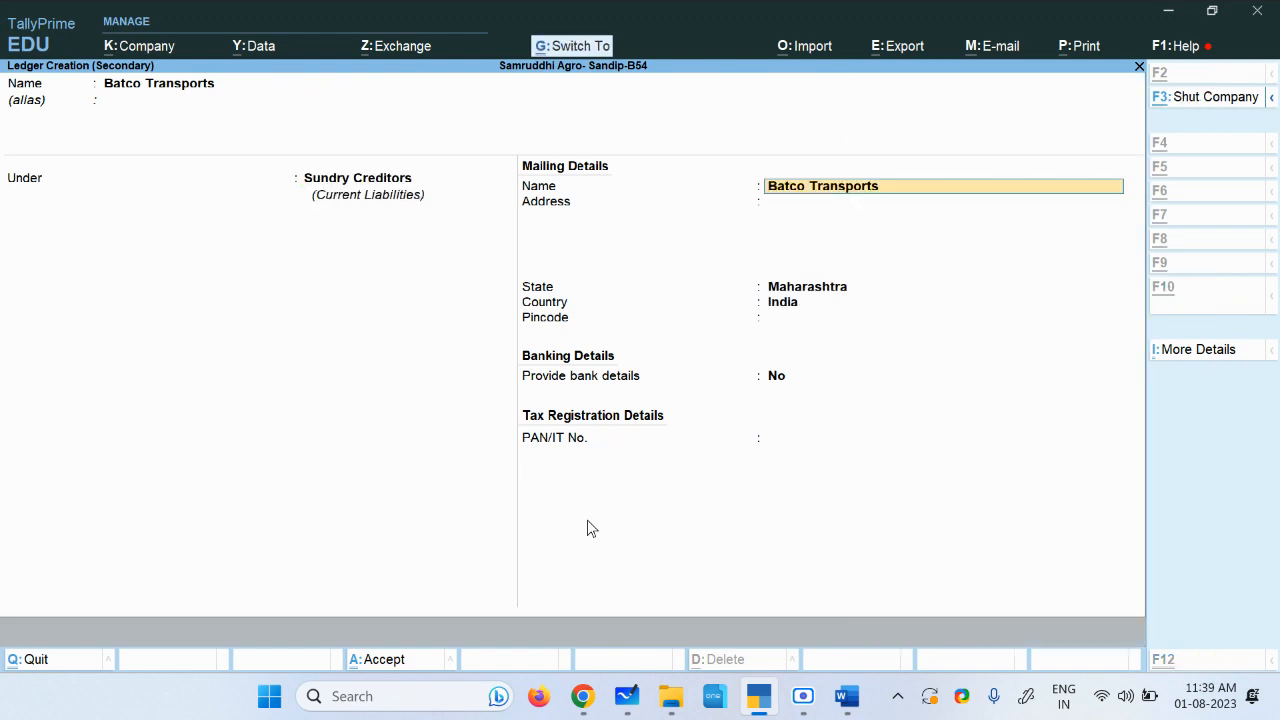
key("ctrl+a")
Step: Enter a credit amount of 2000 for Batco Transports
key("alt+Tab")
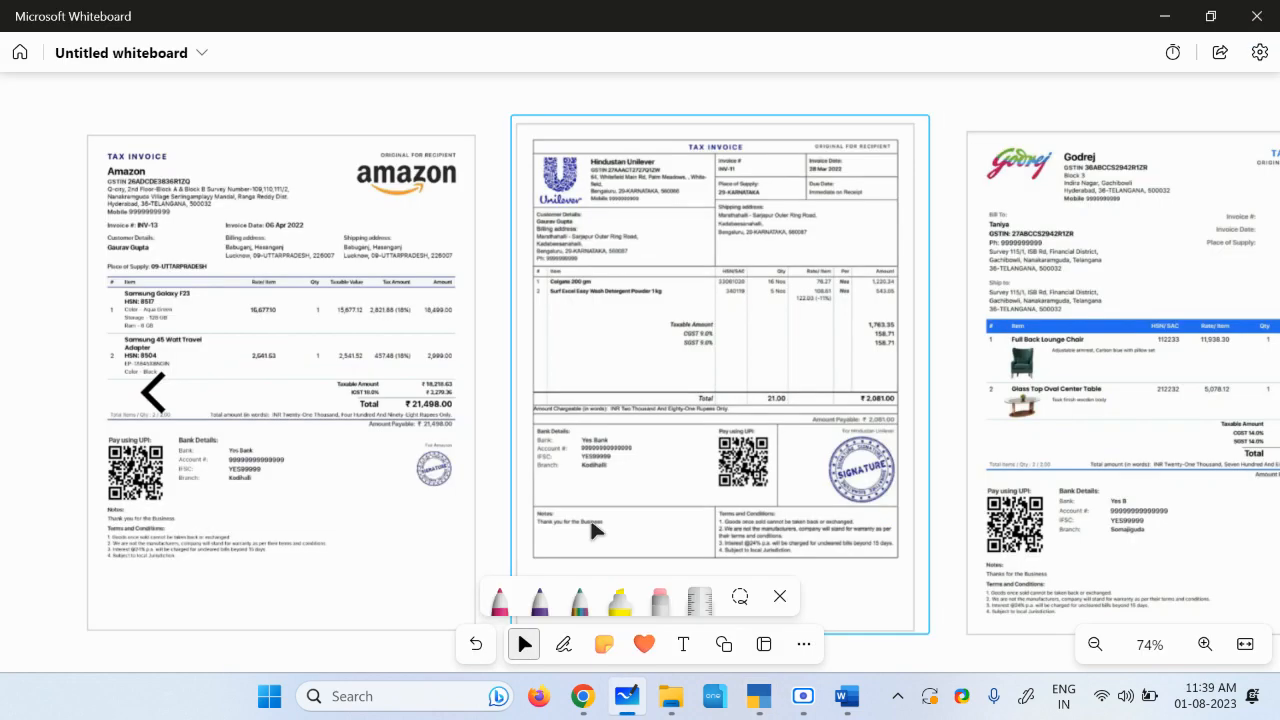
left_click(847, 696)
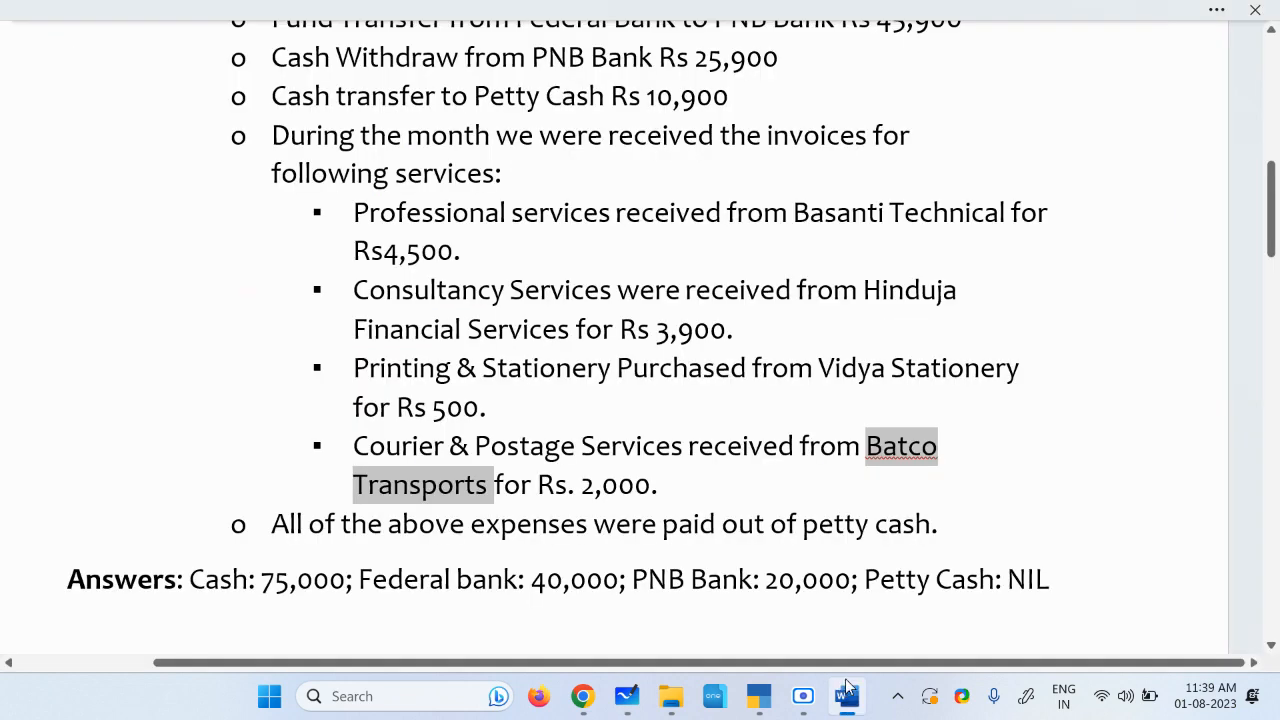
left_click(759, 696)
type("2000")
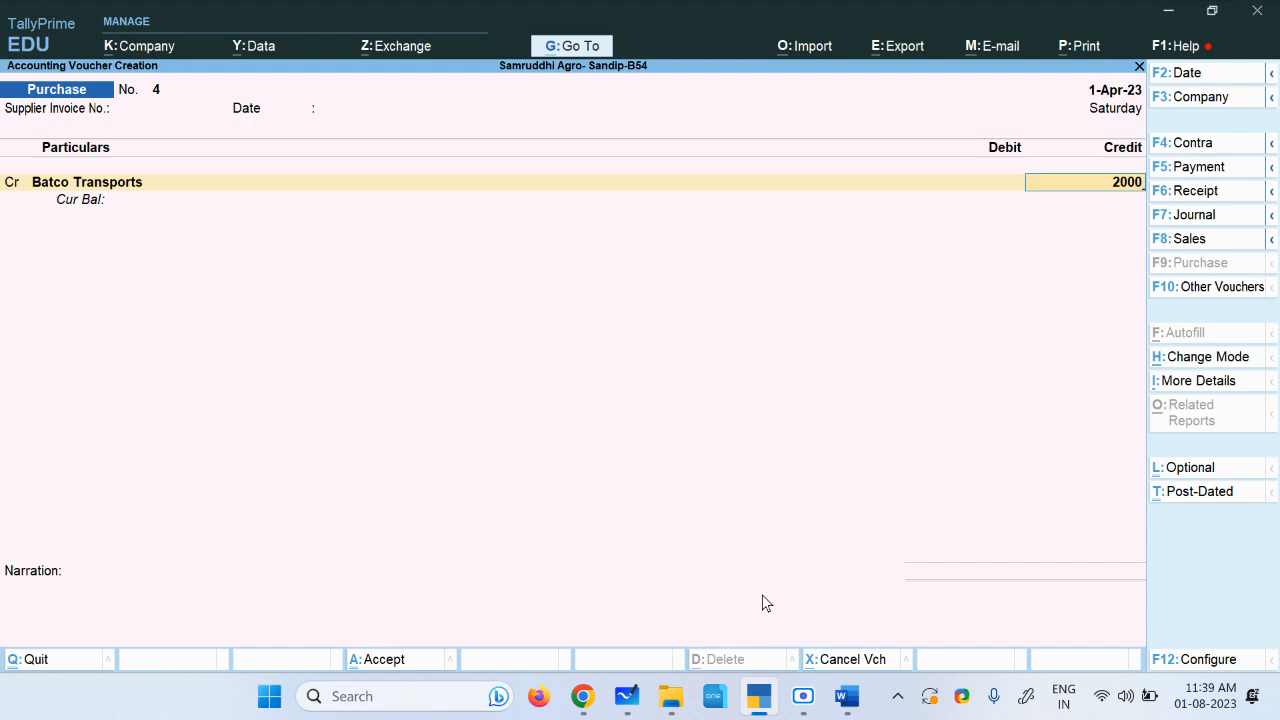
key("Return")
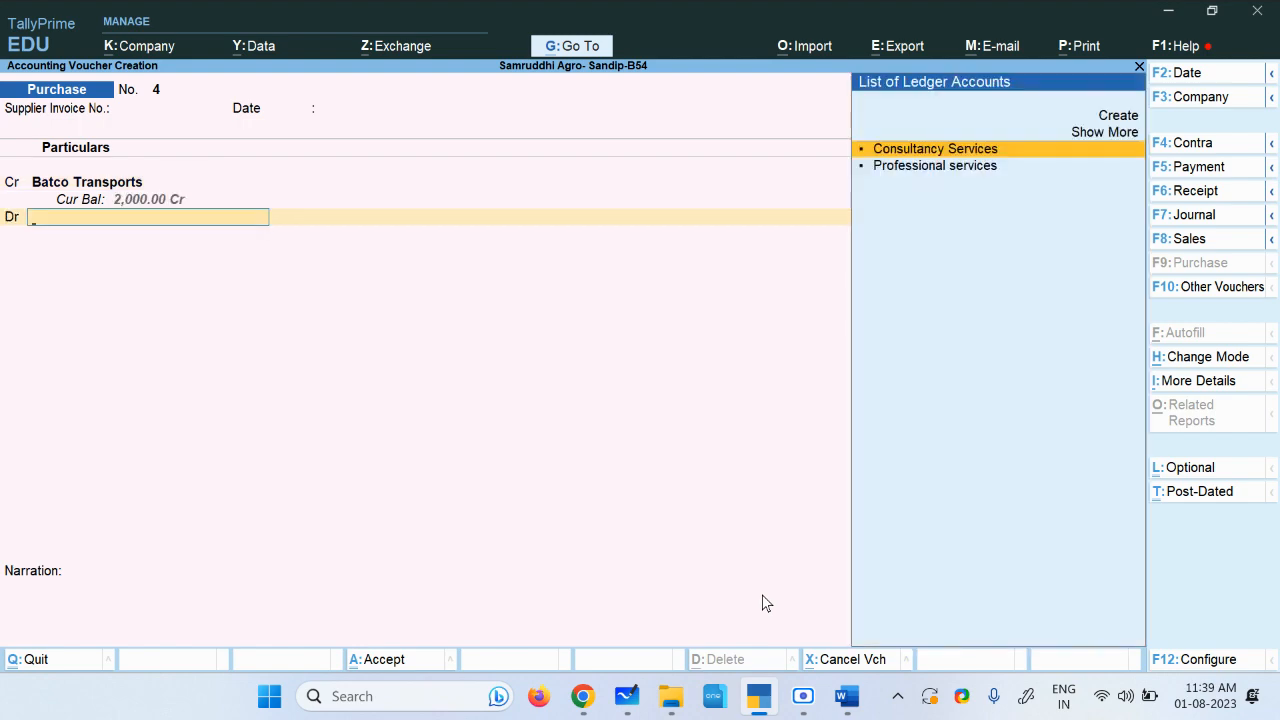
Step: Create the debit ledger Courier & Postage Services under Purchase Accounts, copying its name from the assignment document, and save it
key("alt+c")
key("alt+Tab")
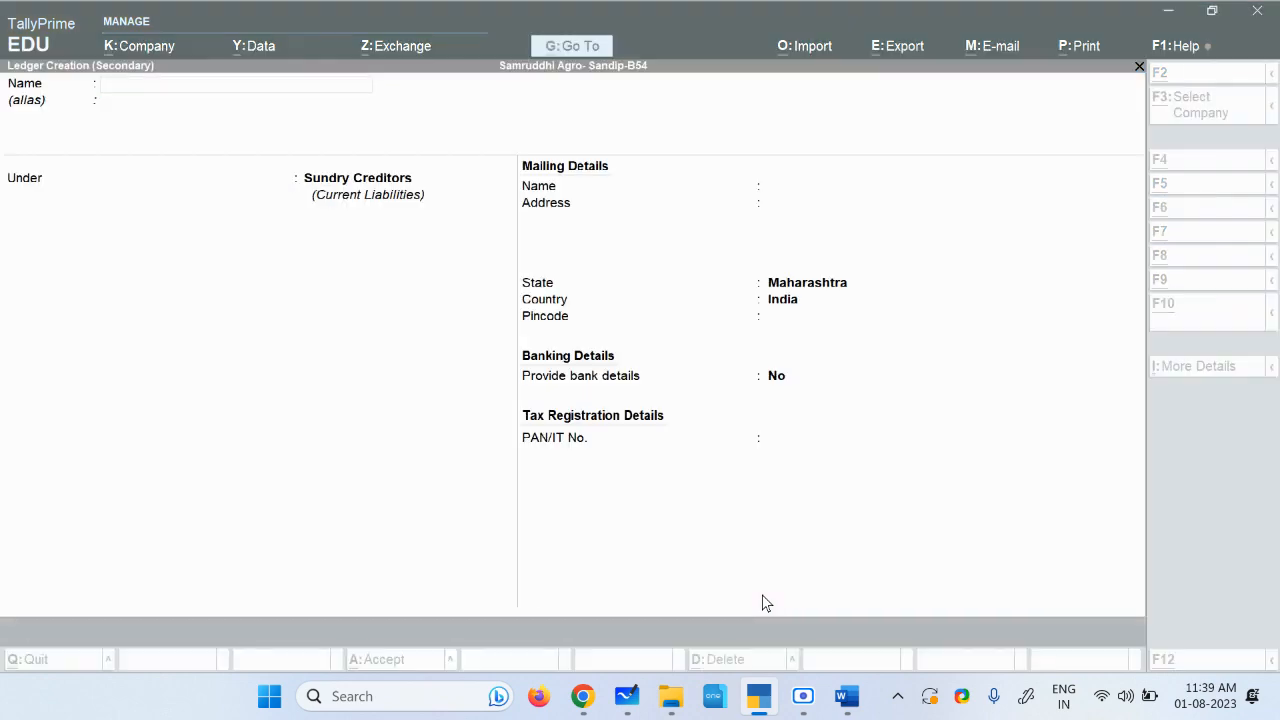
left_click(656, 446)
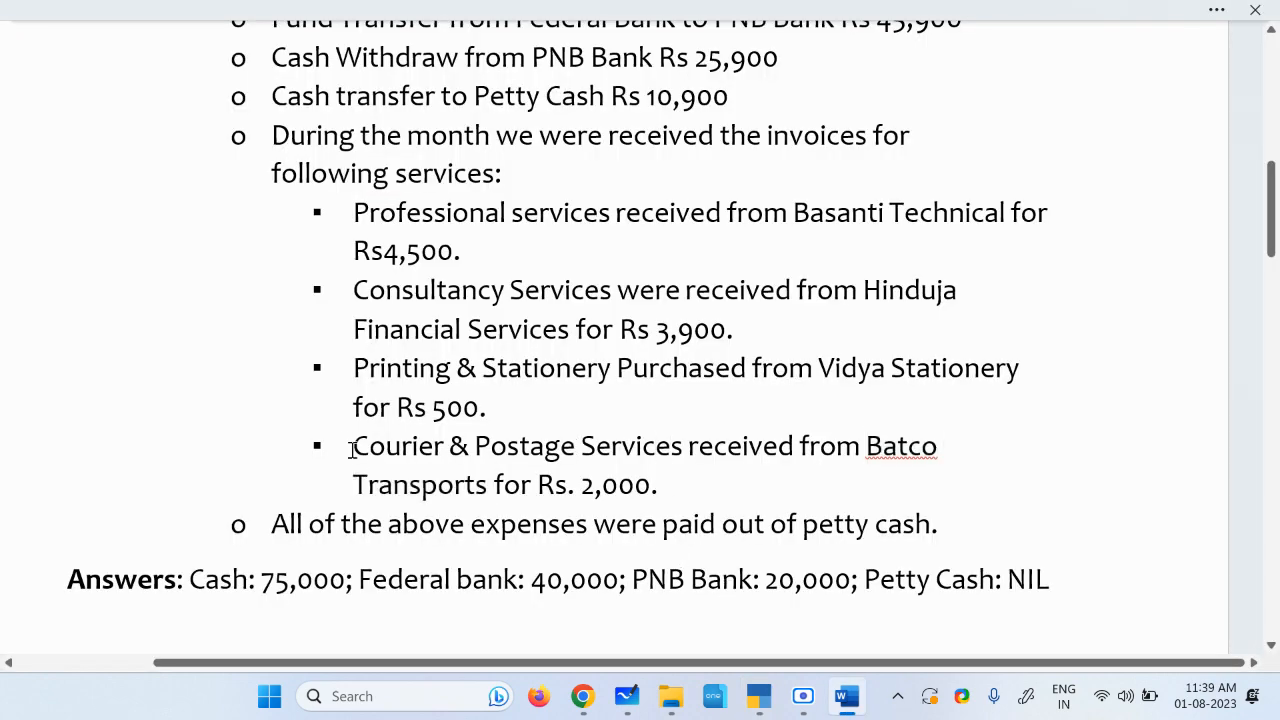
left_click_drag(353, 446, 656, 446)
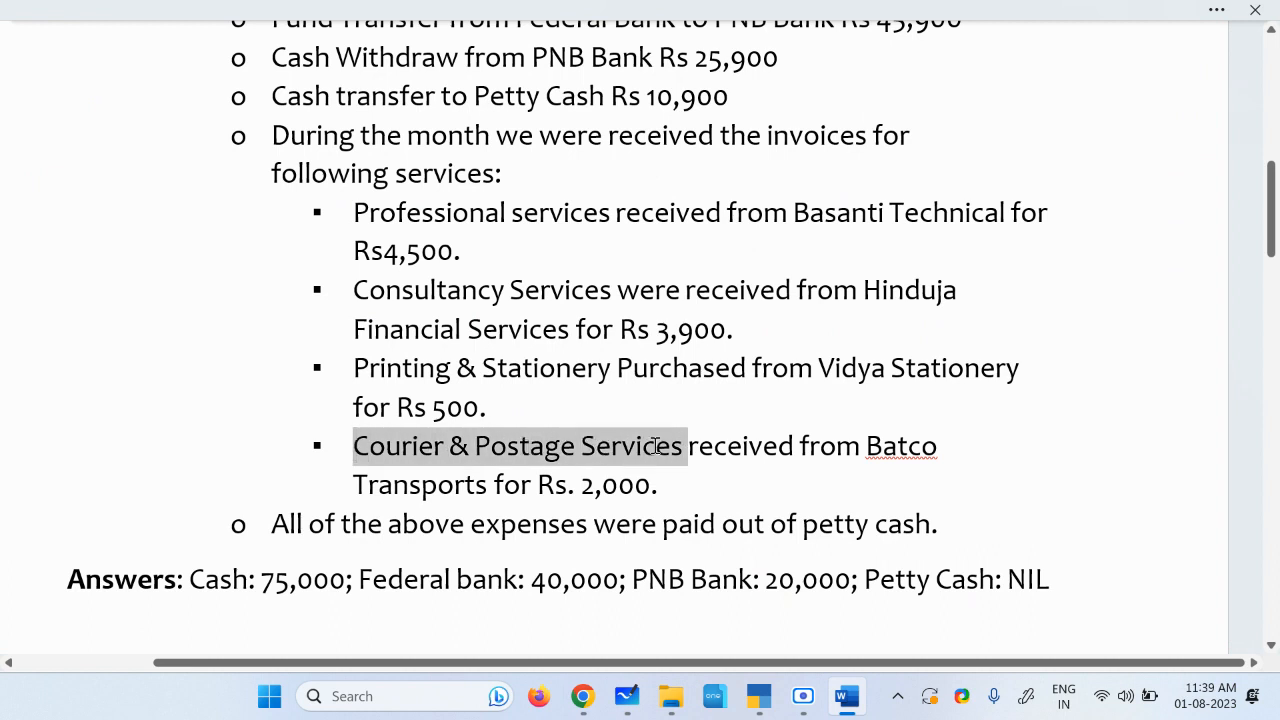
key("alt+Tab")
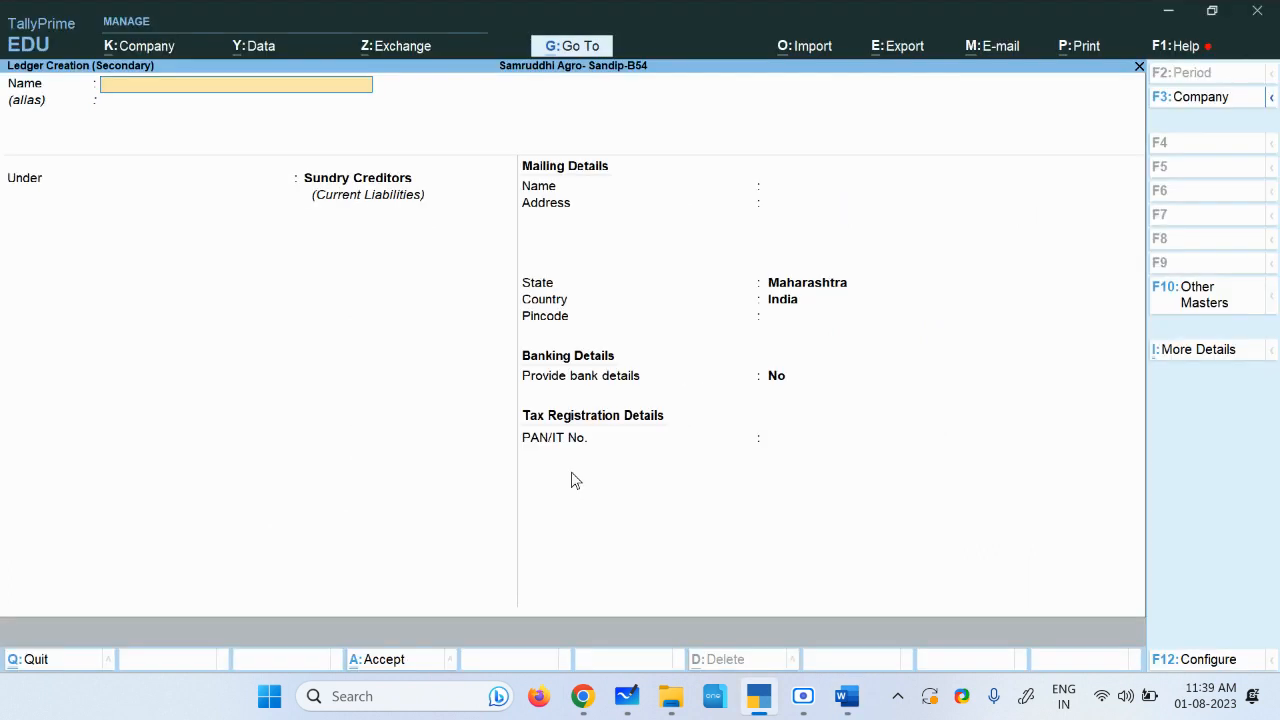
type("▪ Courier & Postage Services")
key("Return")
key("Return")
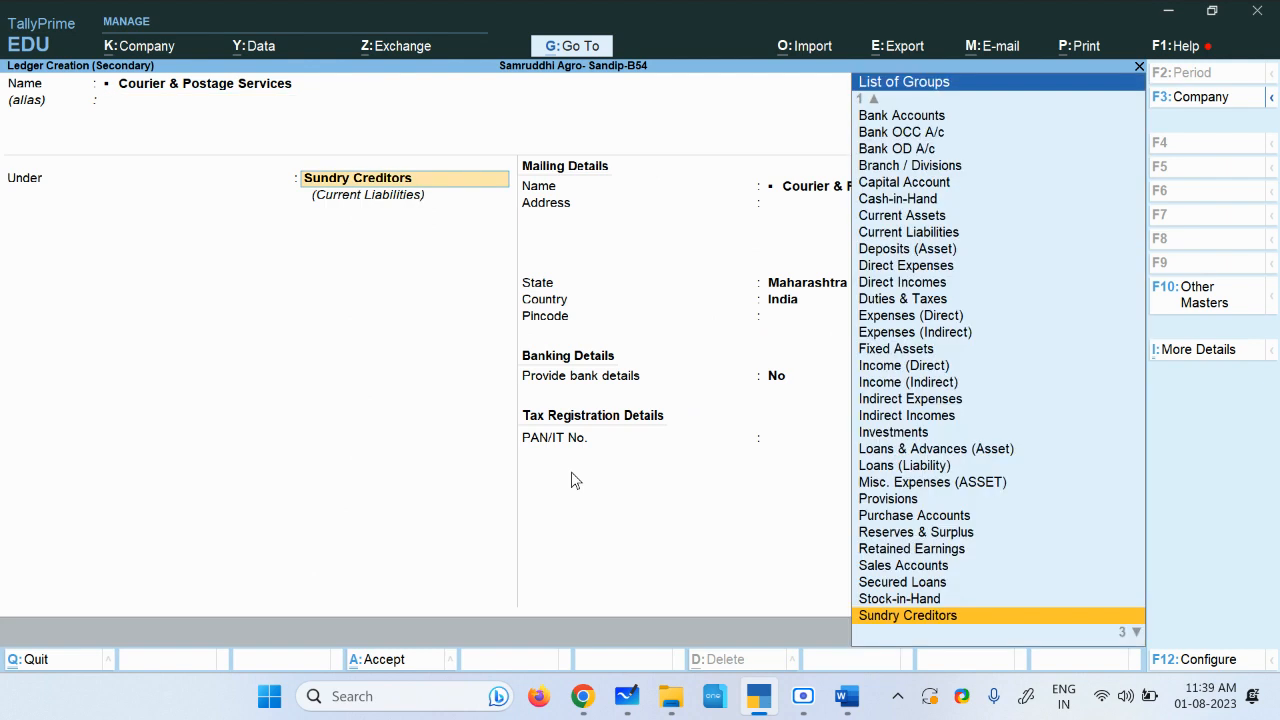
type("Pu")
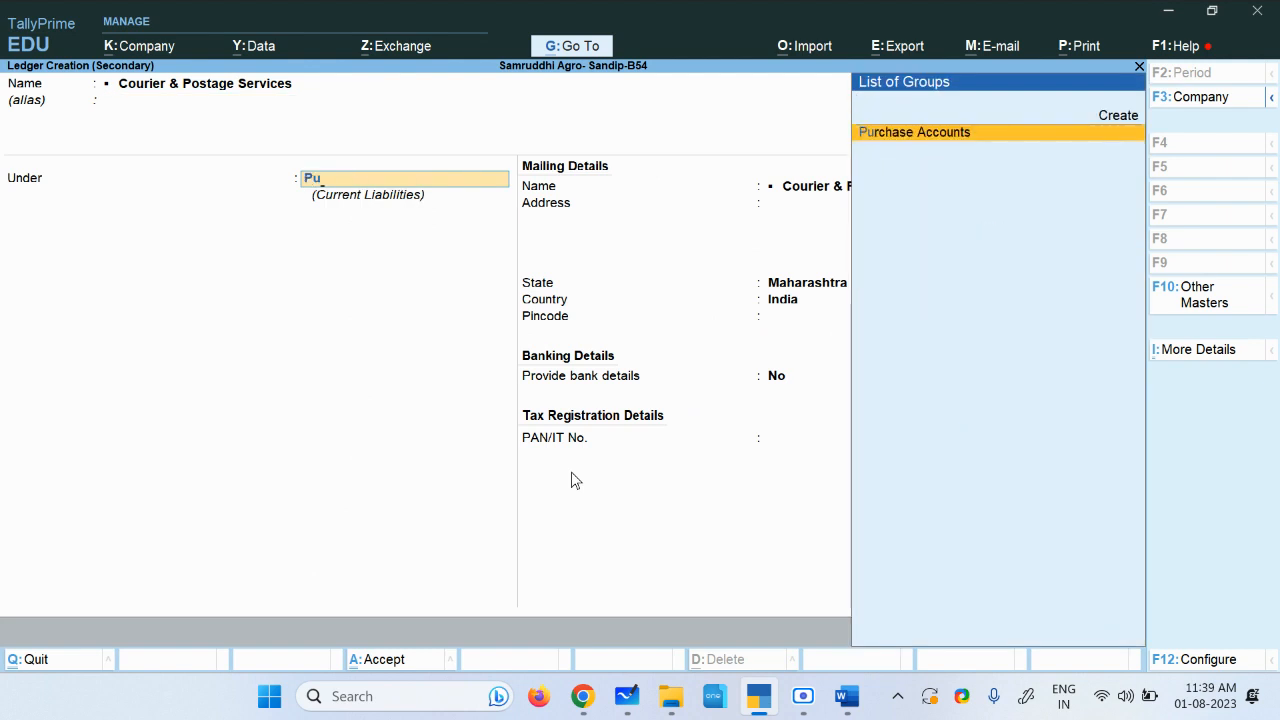
key("Return")
key("Return")
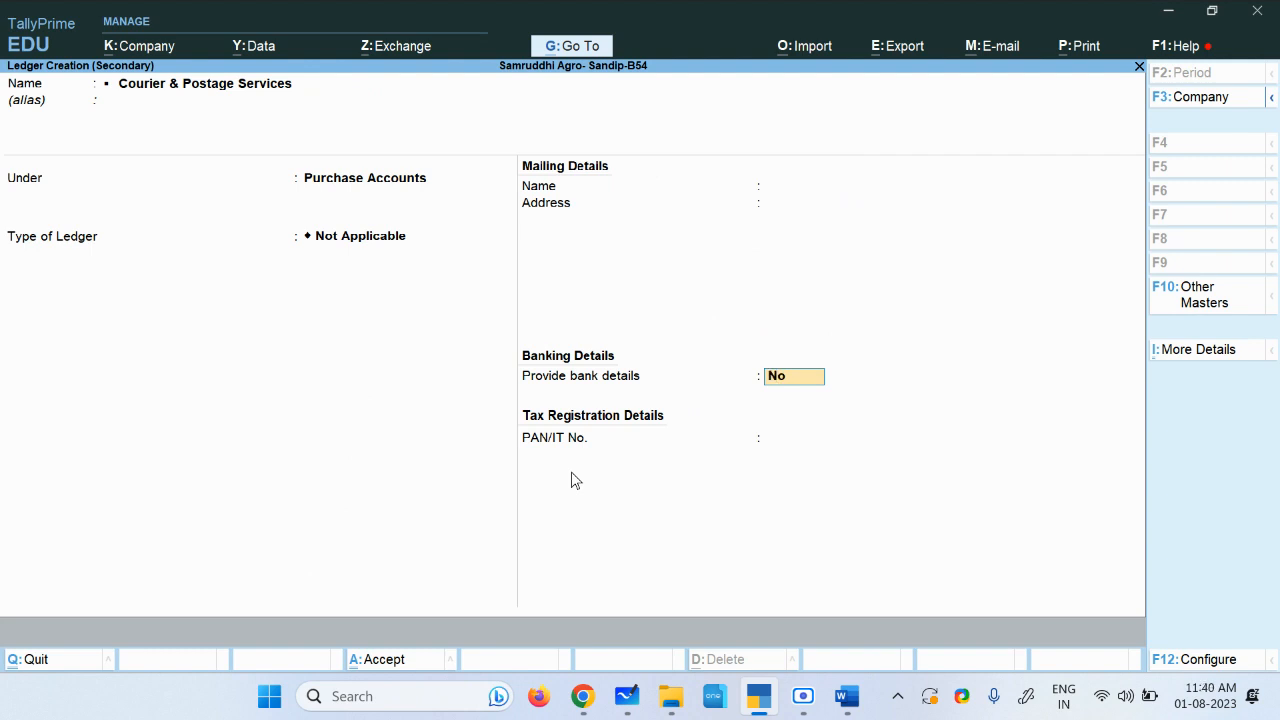
key("ctrl+a")
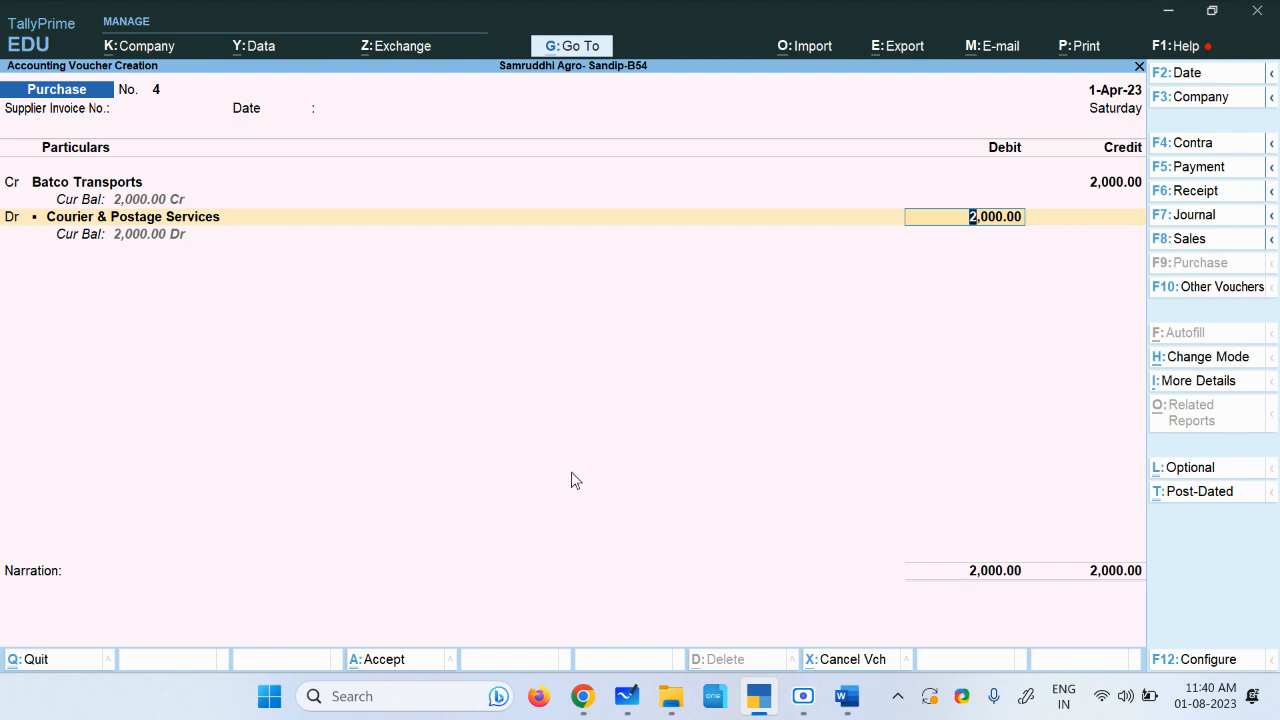
Step: Accept the 2,000 debit, add the narration bill booked and save purchase voucher 4
key("Return")
type("bo=")
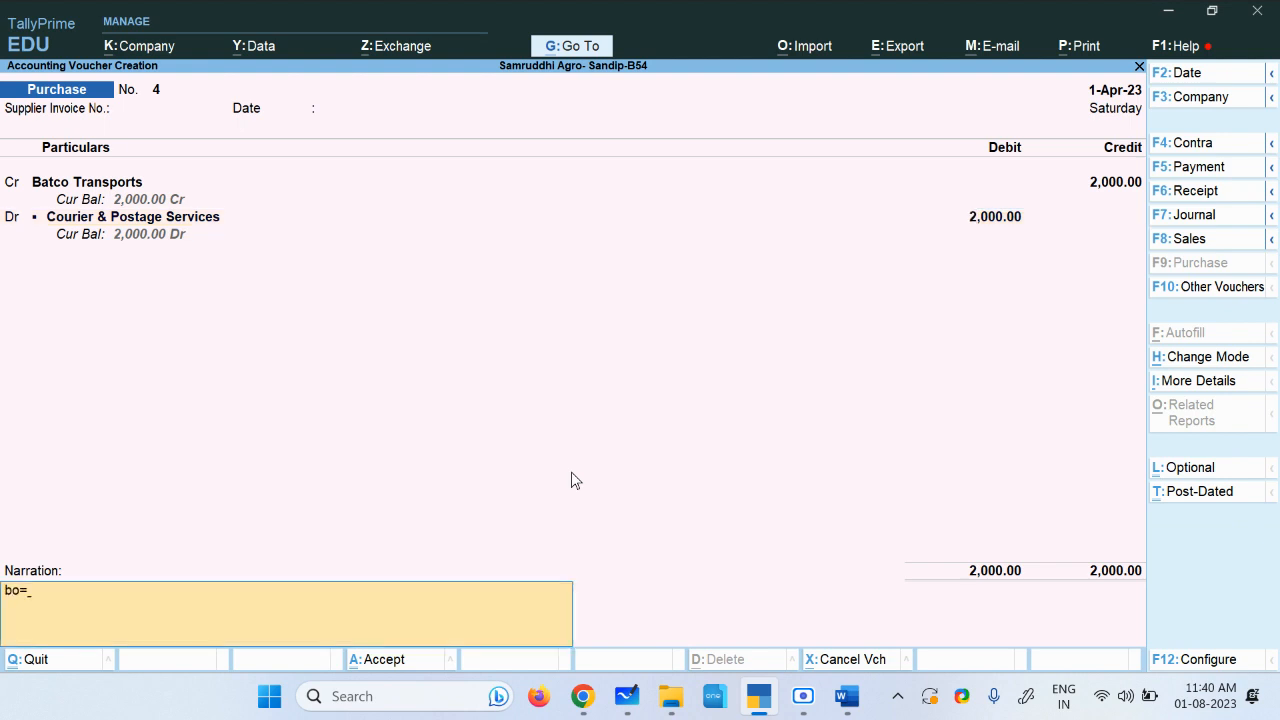
key("BackSpace")
key("BackSpace")
type("ill booked")
key("ctrl")
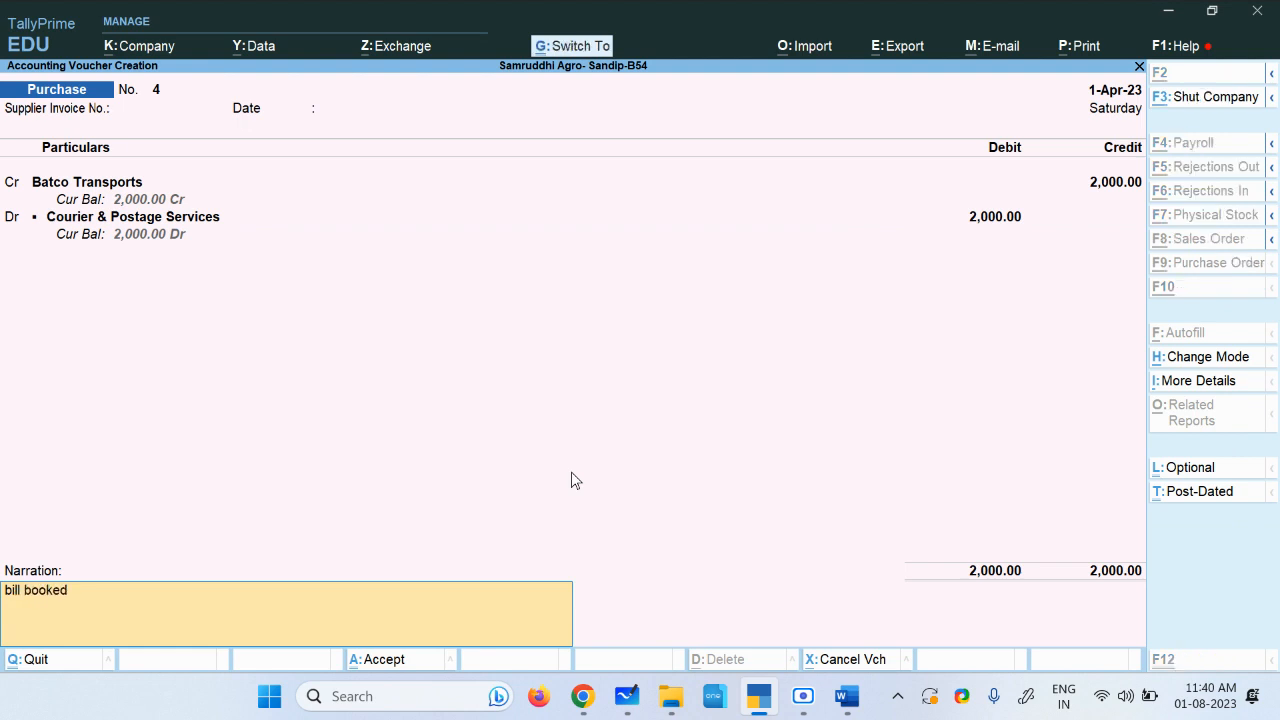
key("ctrl+a")
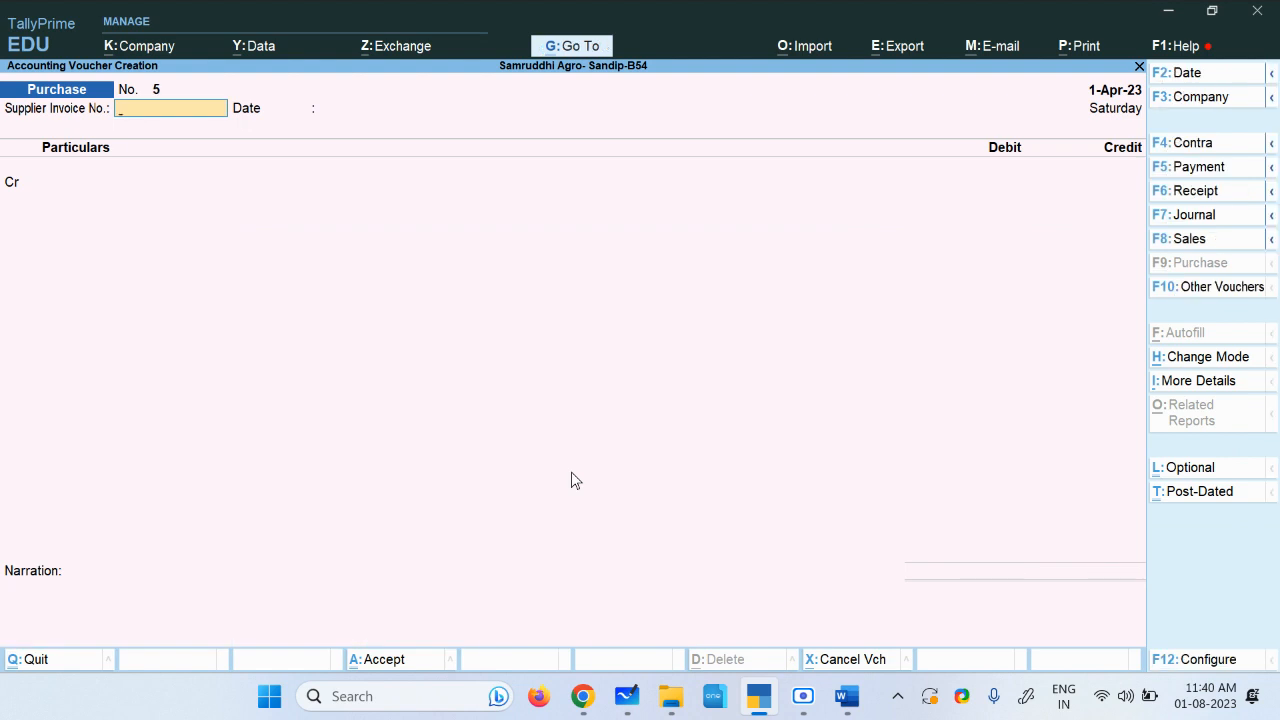
Step: Review the Balance Sheet, drilling into Current Liabilities down to the Sundry Creditors ledgers
key("Escape")
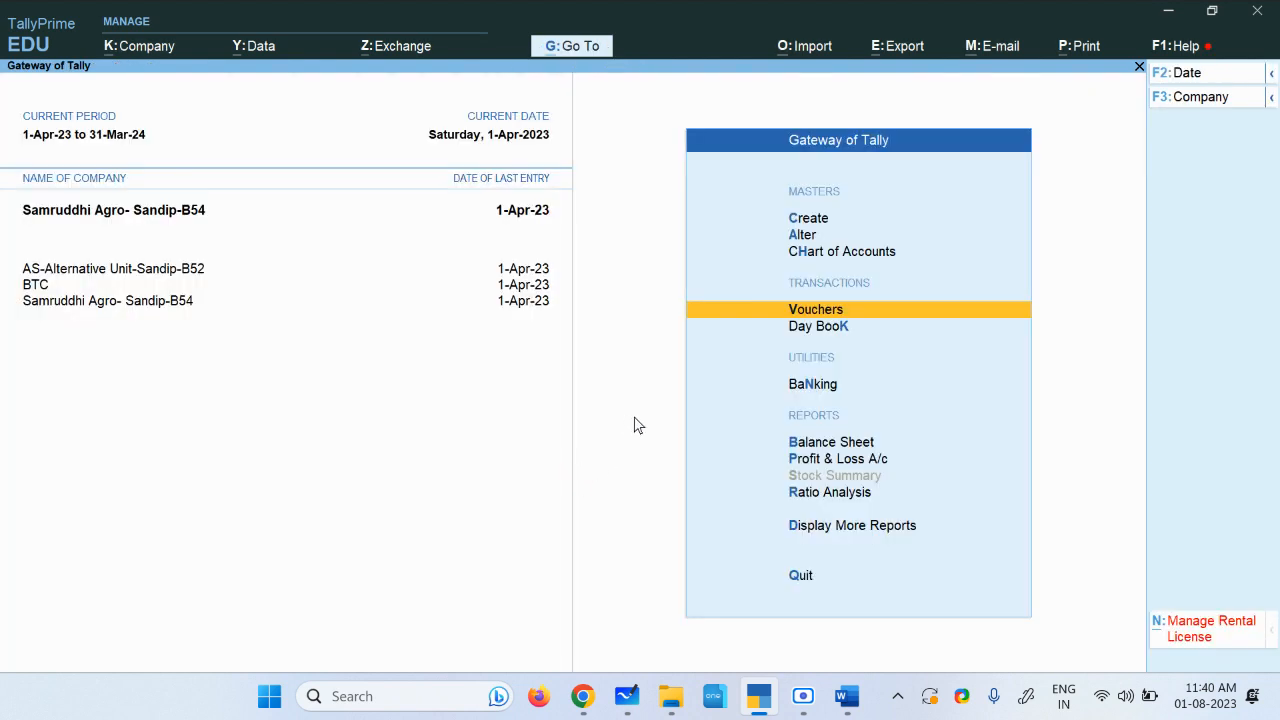
left_click(838, 446)
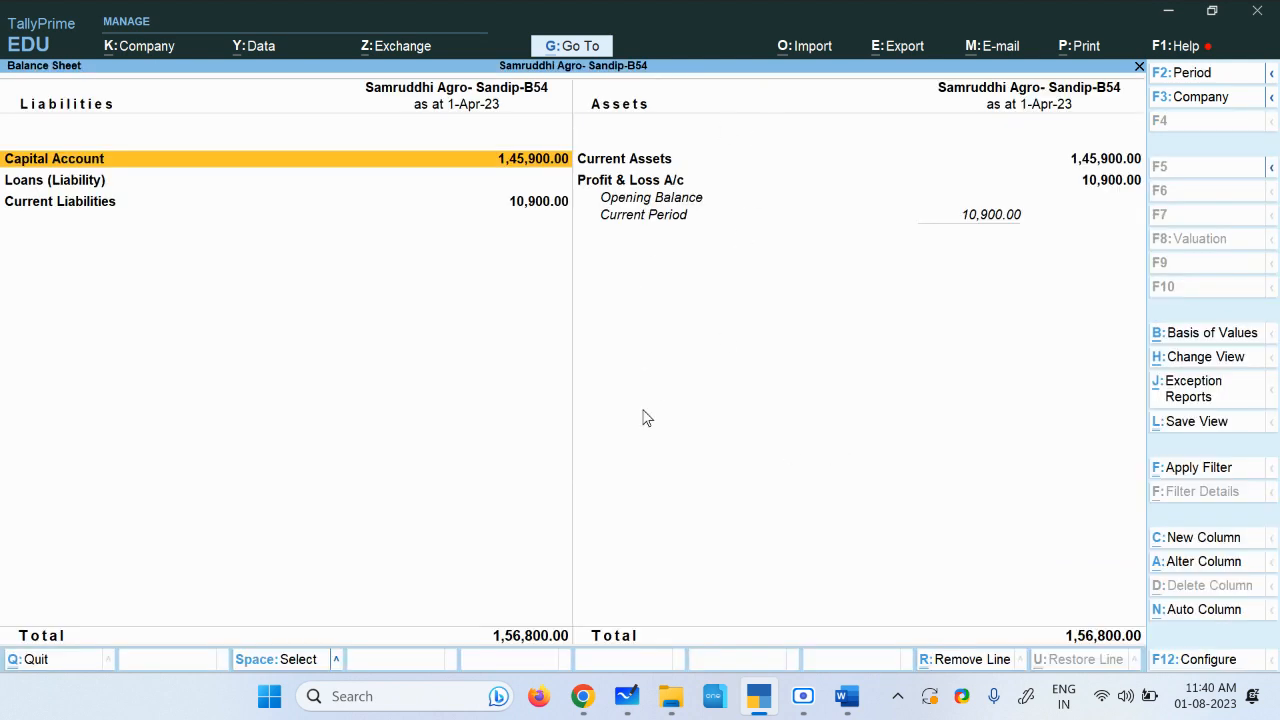
left_click(80, 207)
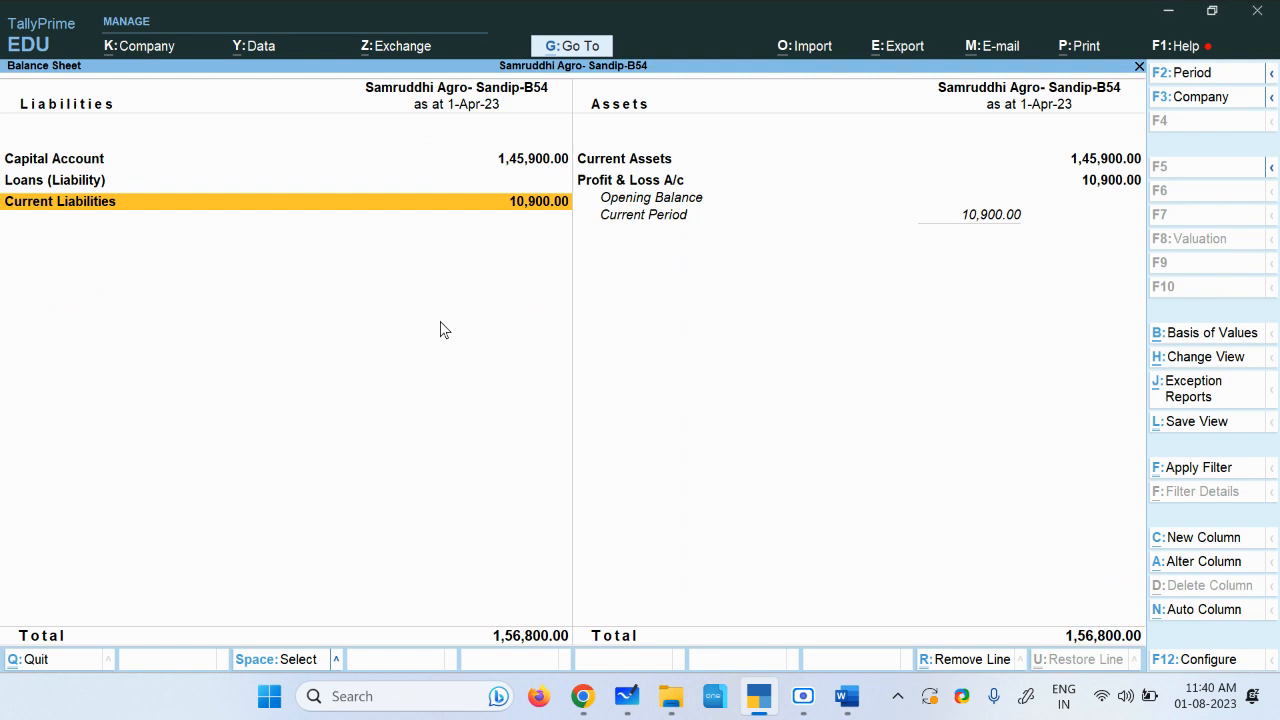
key("Return")
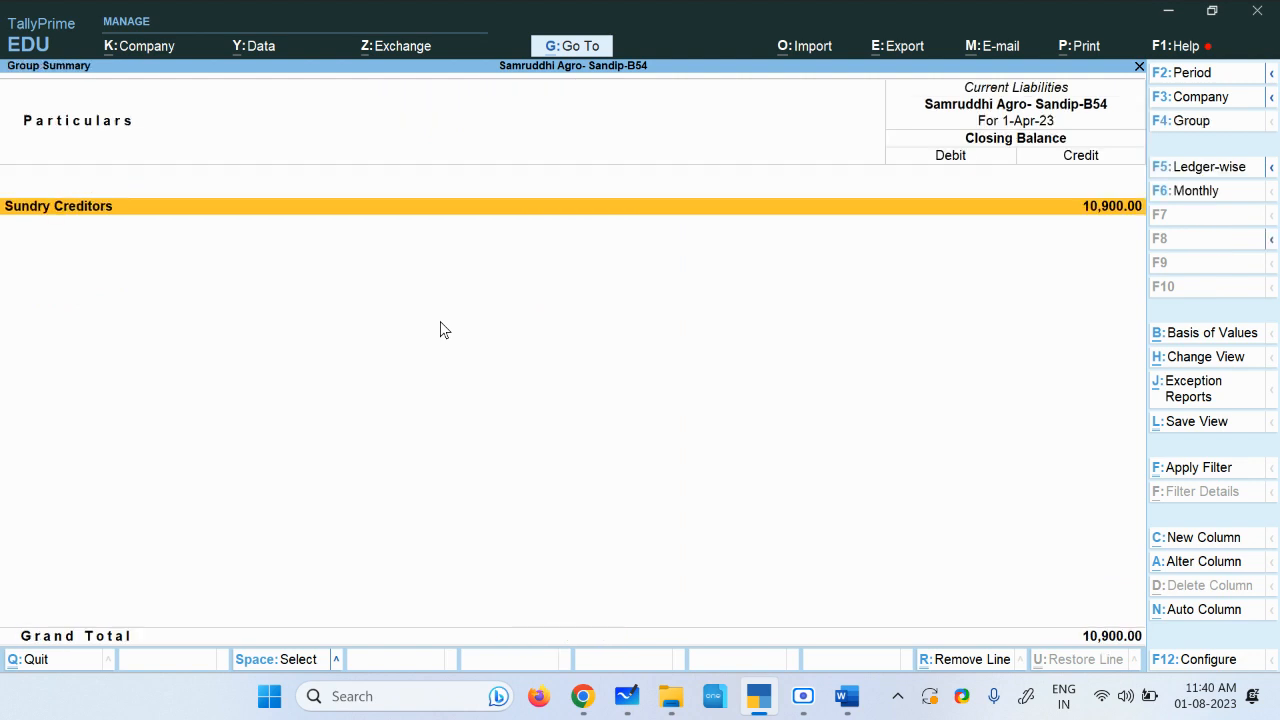
key("Return")
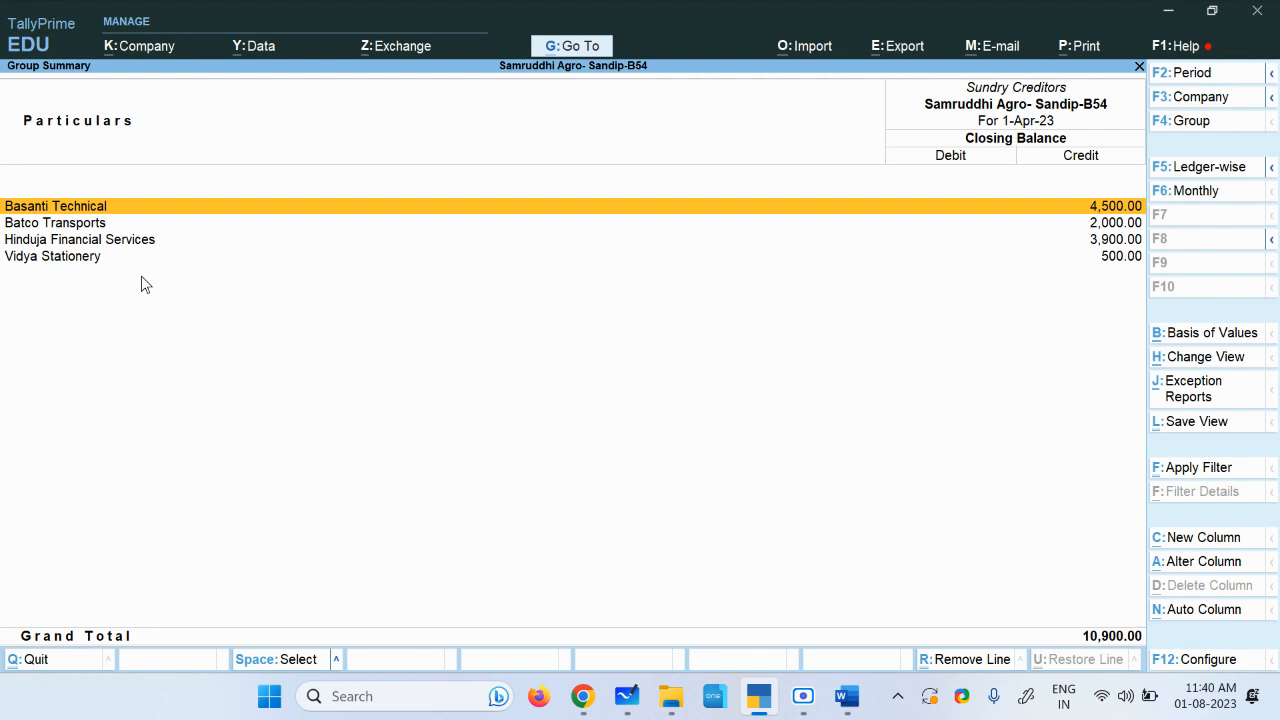
key("Escape")
key("Escape")
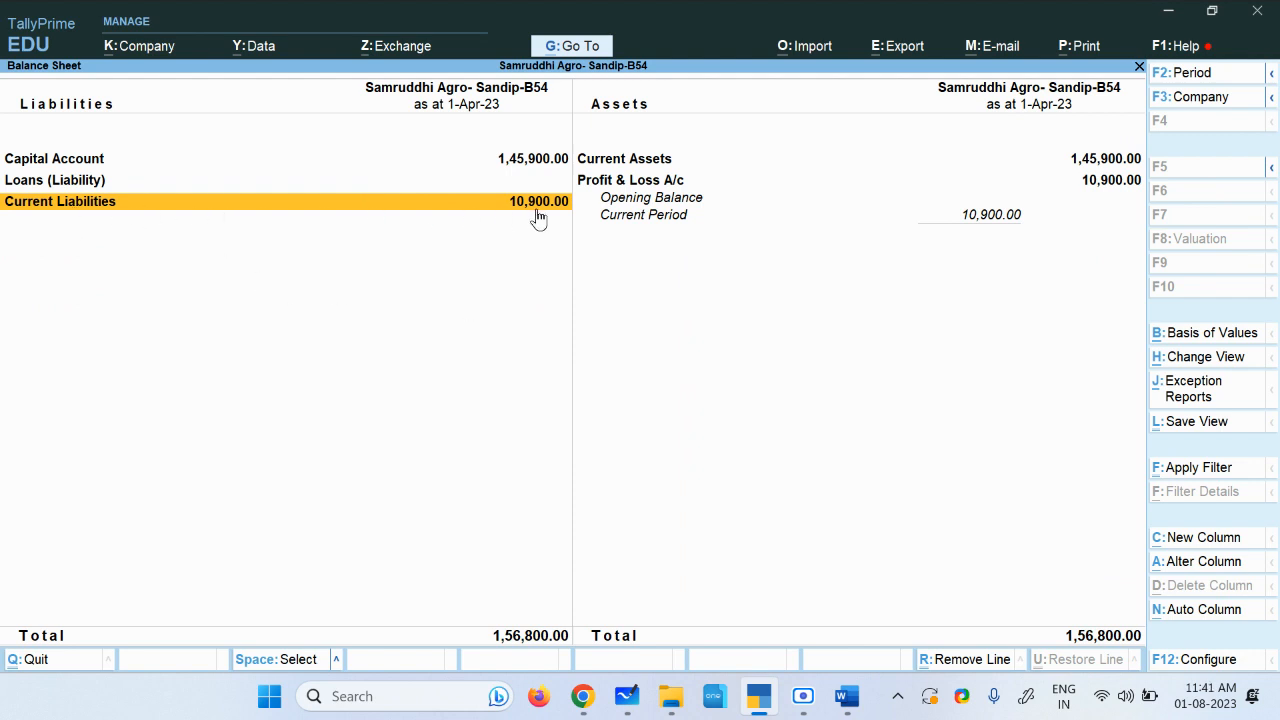
key("Escape")
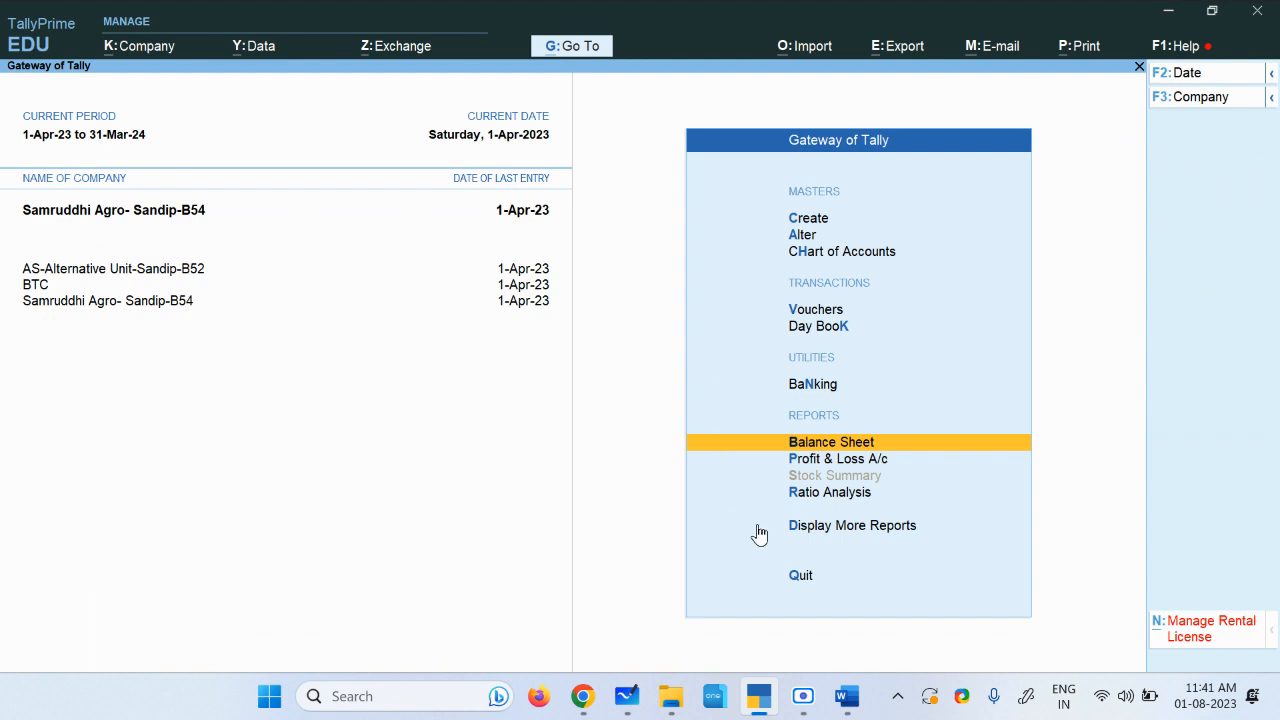
Step: Examine the Cash Flow report by month and group, and the Cash/Bank Book summary
left_click(843, 527)
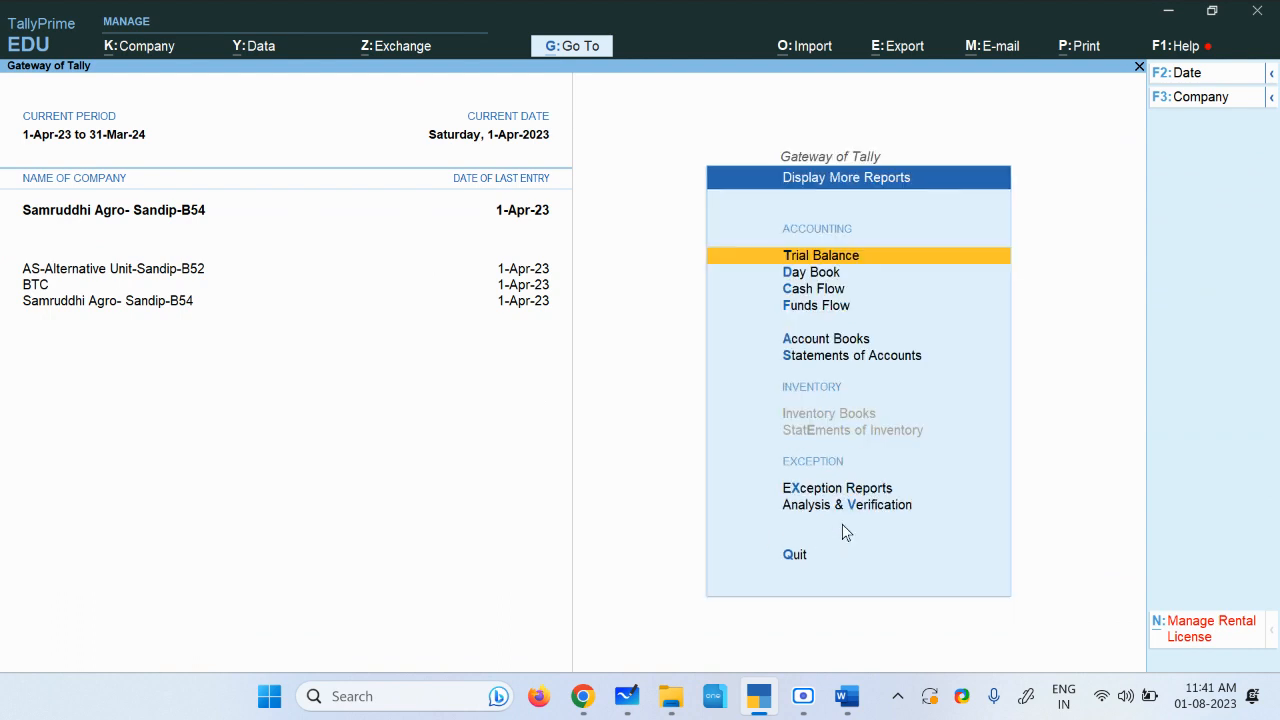
left_click(827, 292)
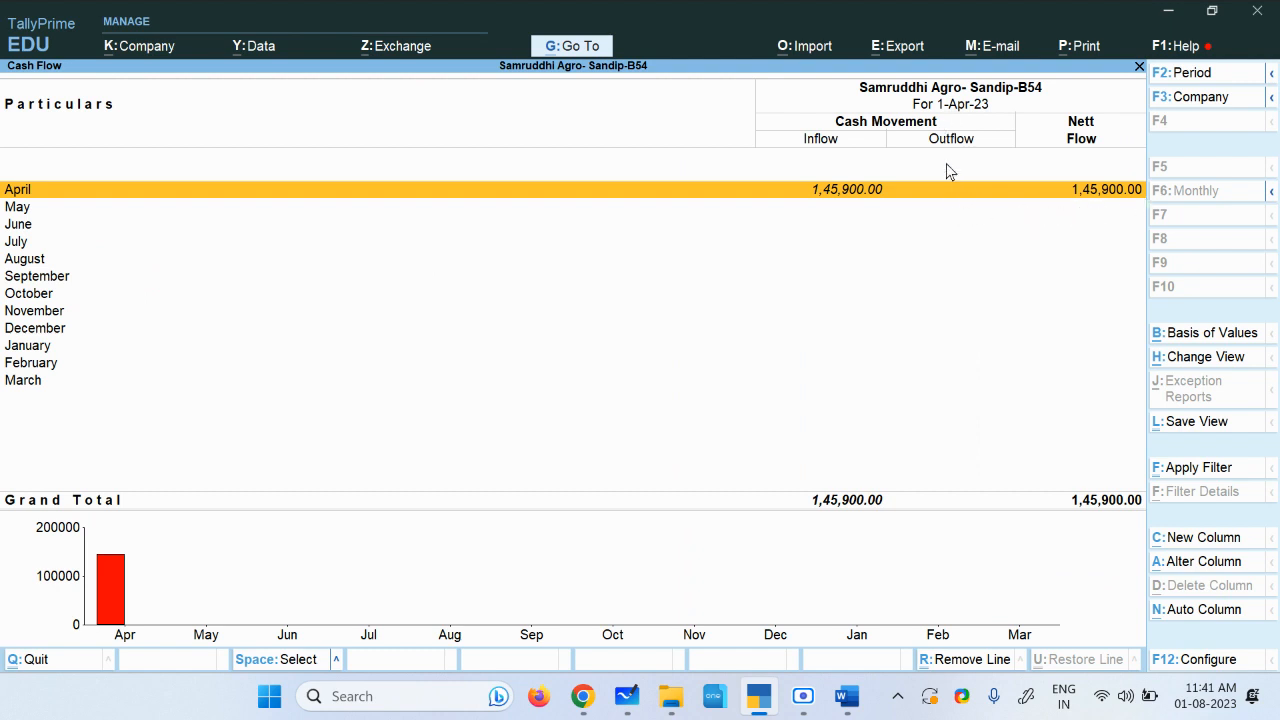
left_click(842, 200)
key("Return")
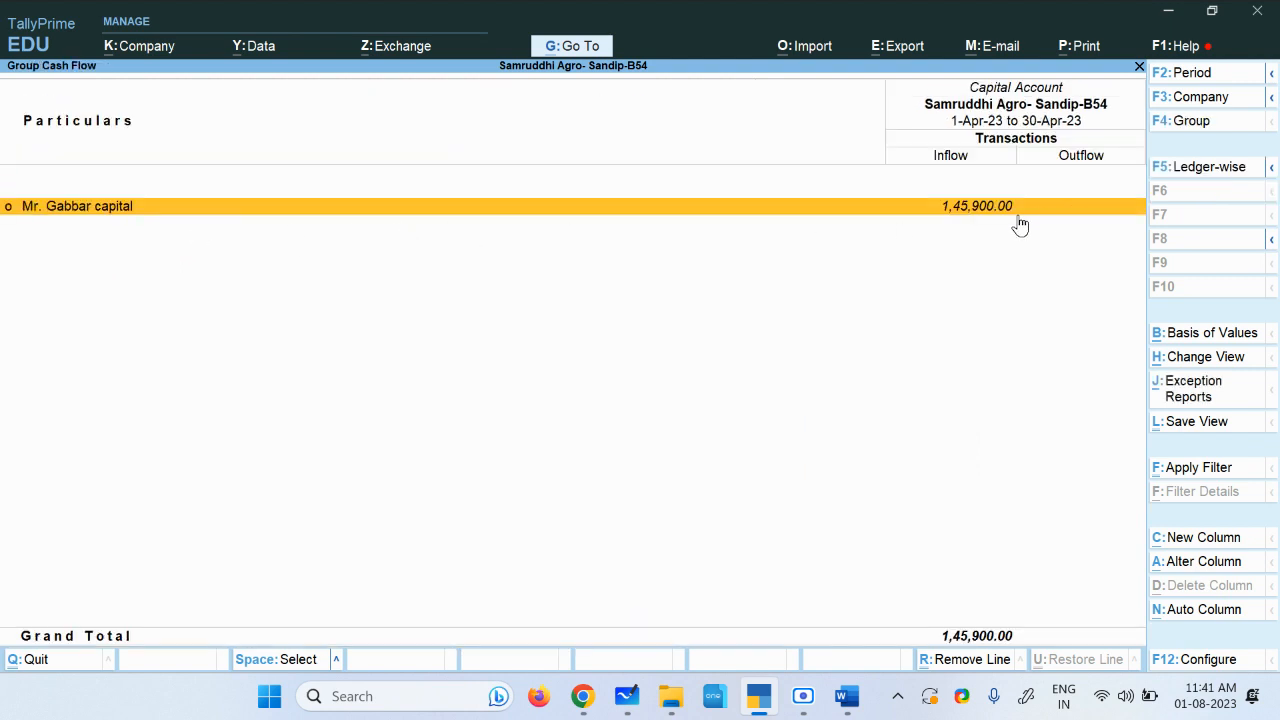
key("Escape")
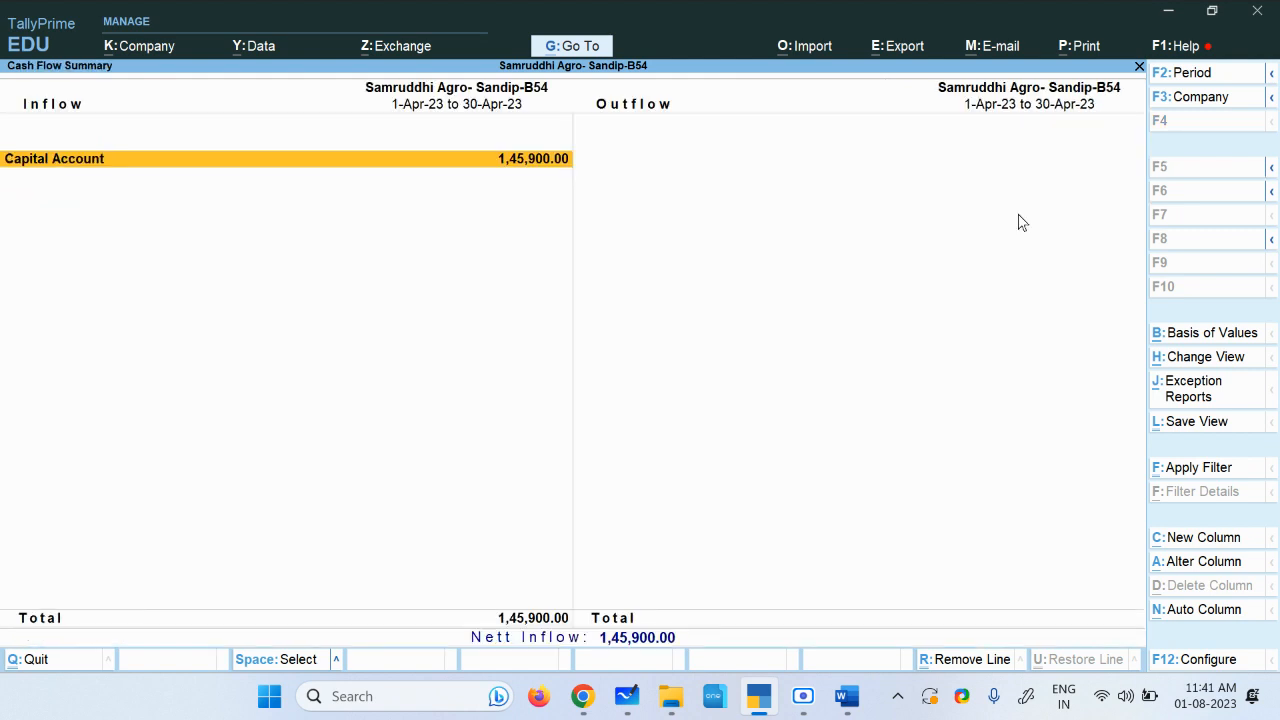
key("Escape")
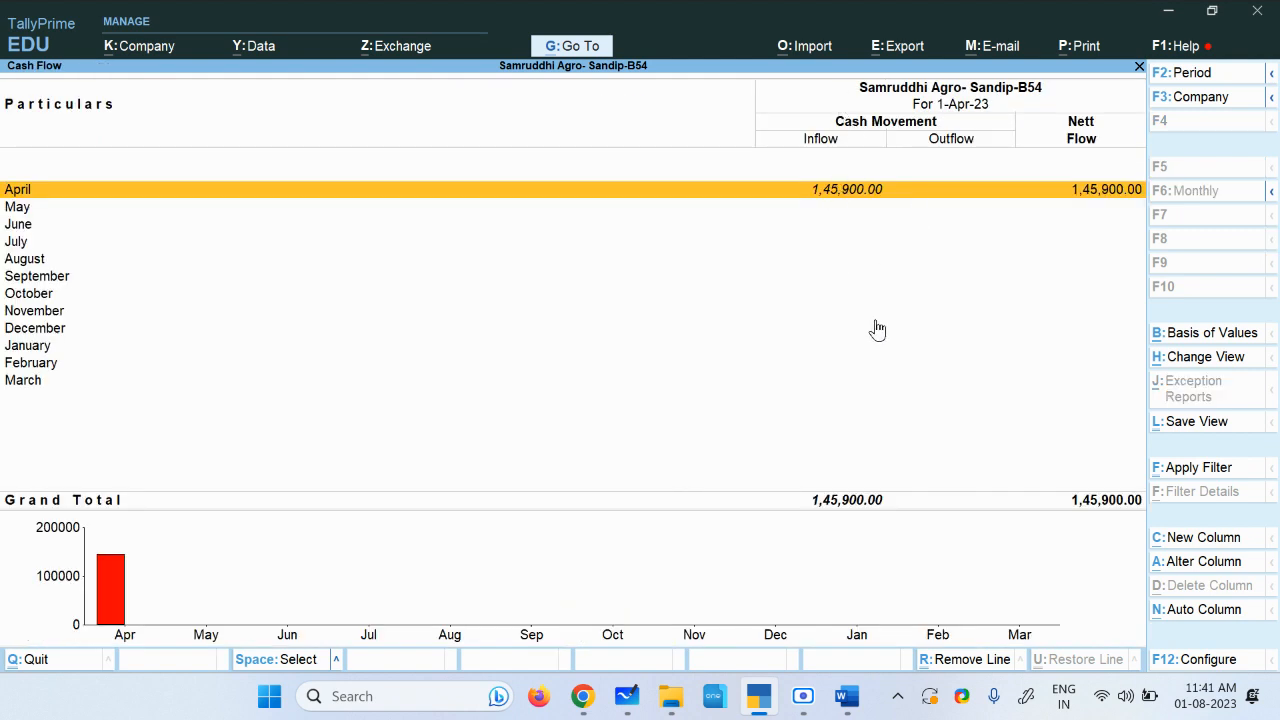
key("Escape")
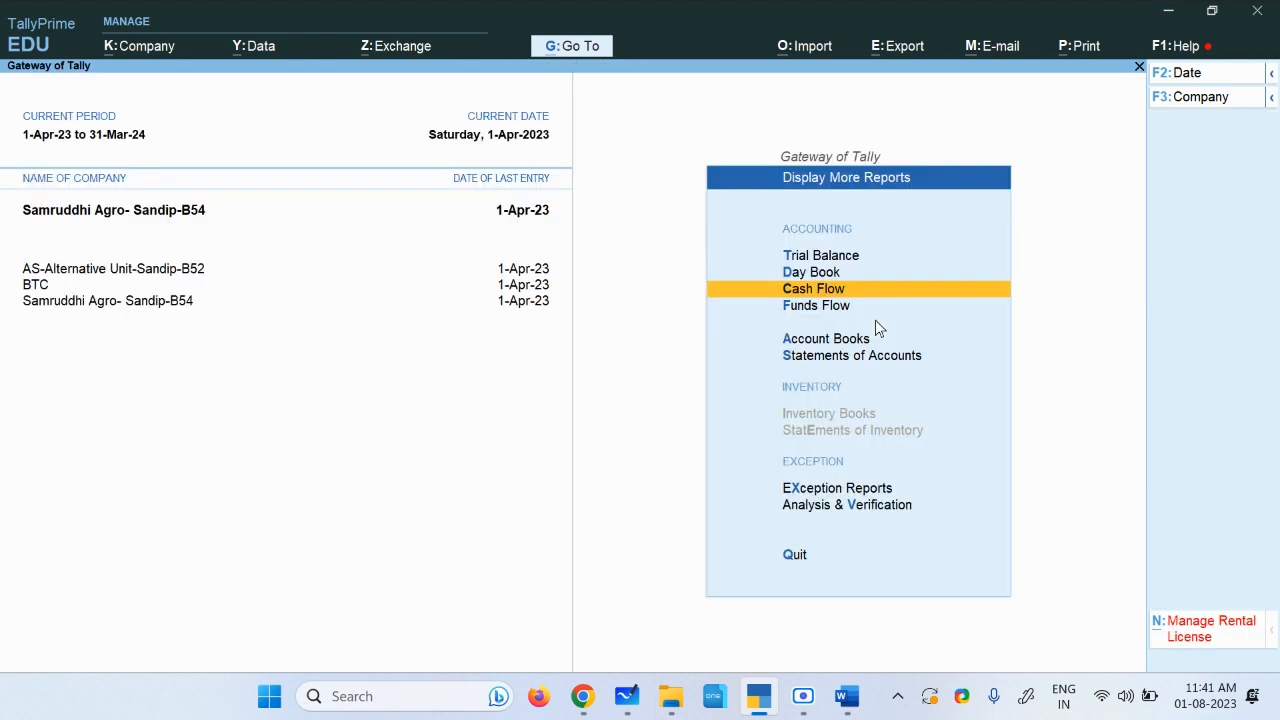
left_click(822, 340)
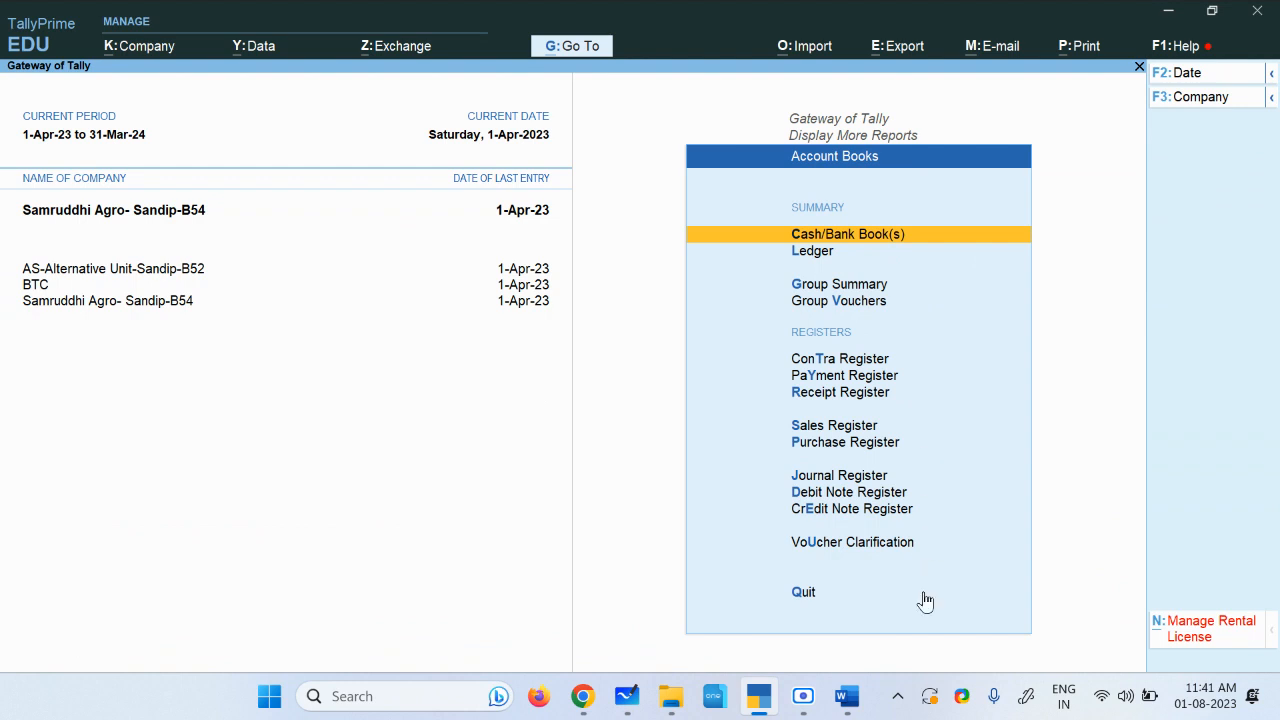
left_click(860, 246)
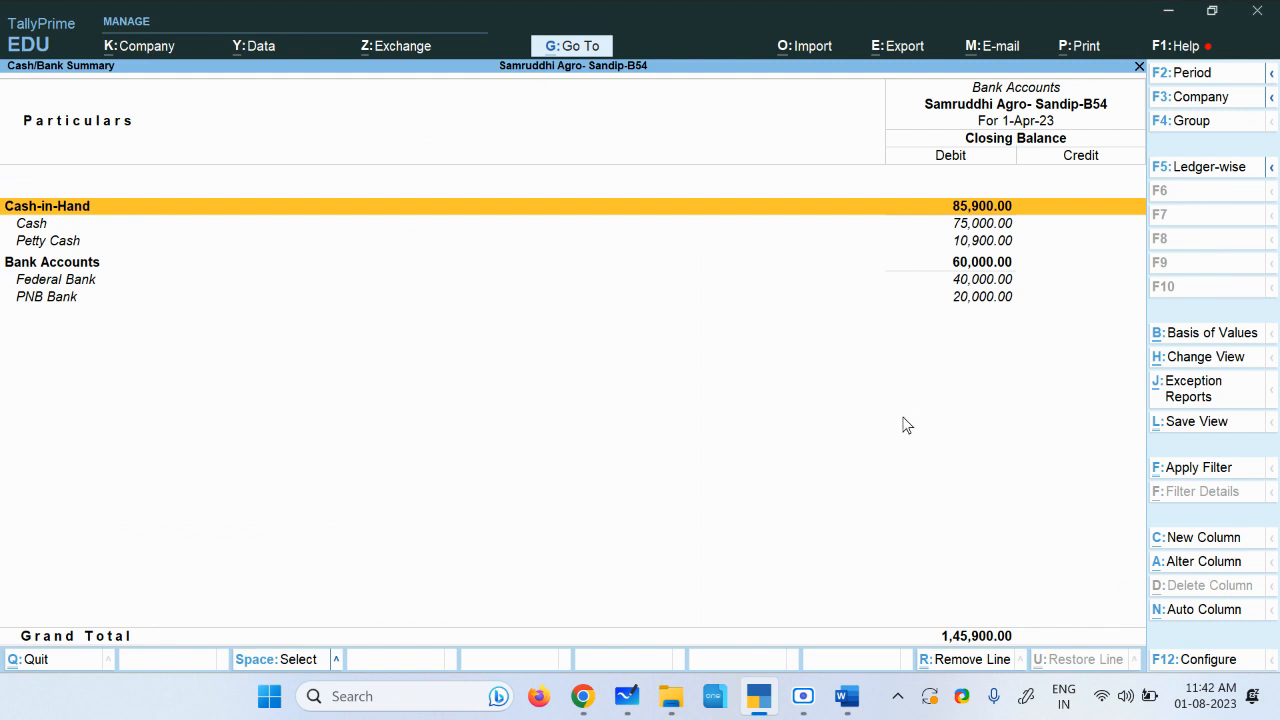
key("Escape")
key("Escape")
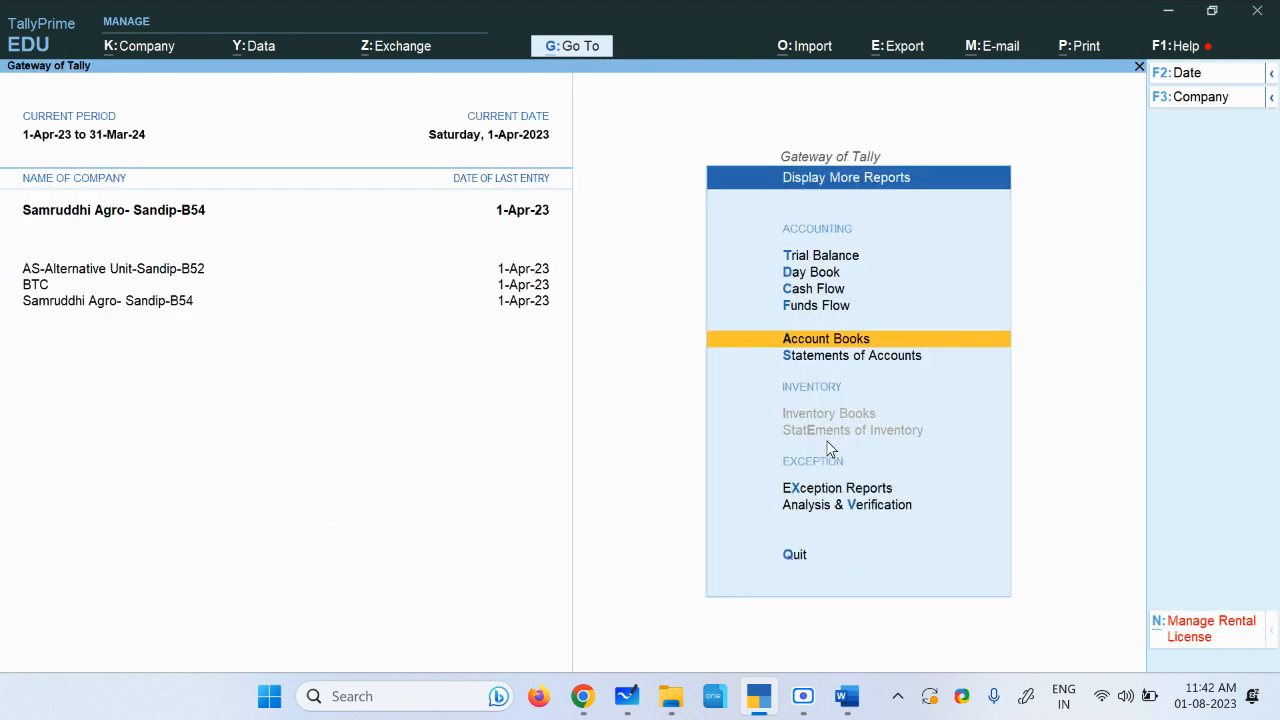
key("Escape")
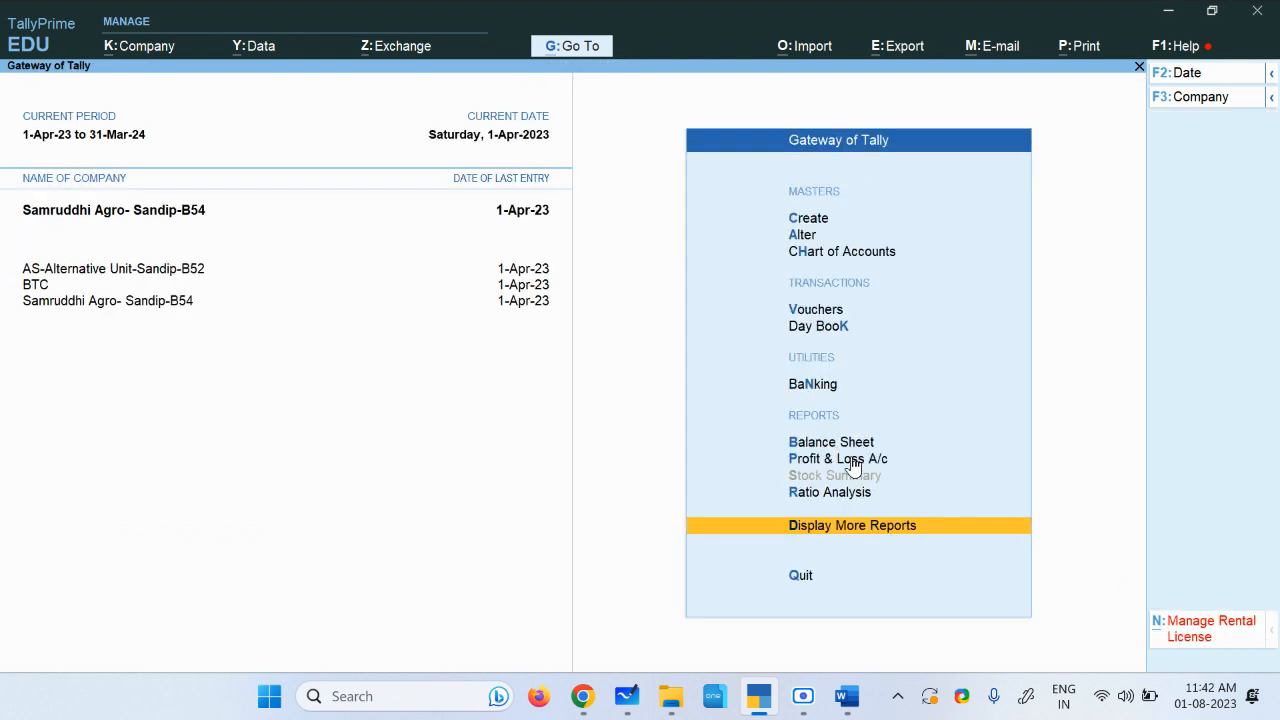
Step: Recheck the account reports, including the ledger-wise Trial Balance, Day Book, Cash Flow and Cash/Bank Books
left_click(842, 527)
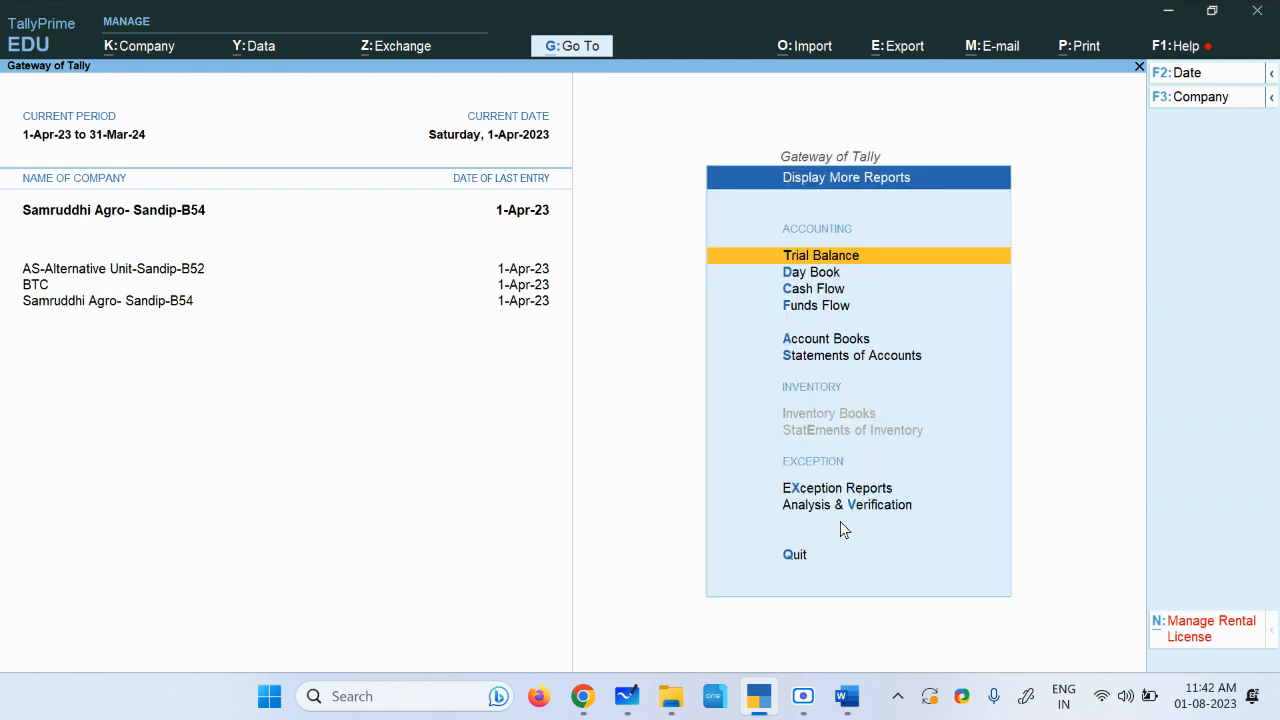
left_click(842, 258)
left_click(1228, 168)
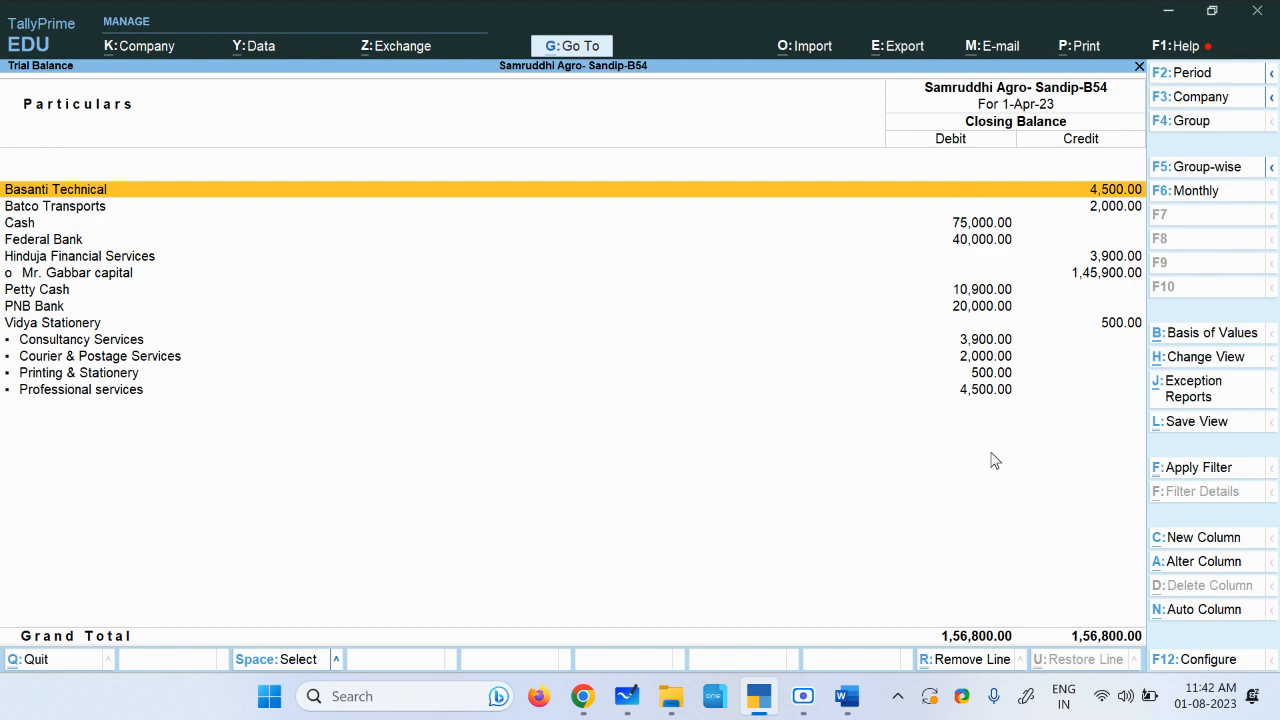
key("Escape")
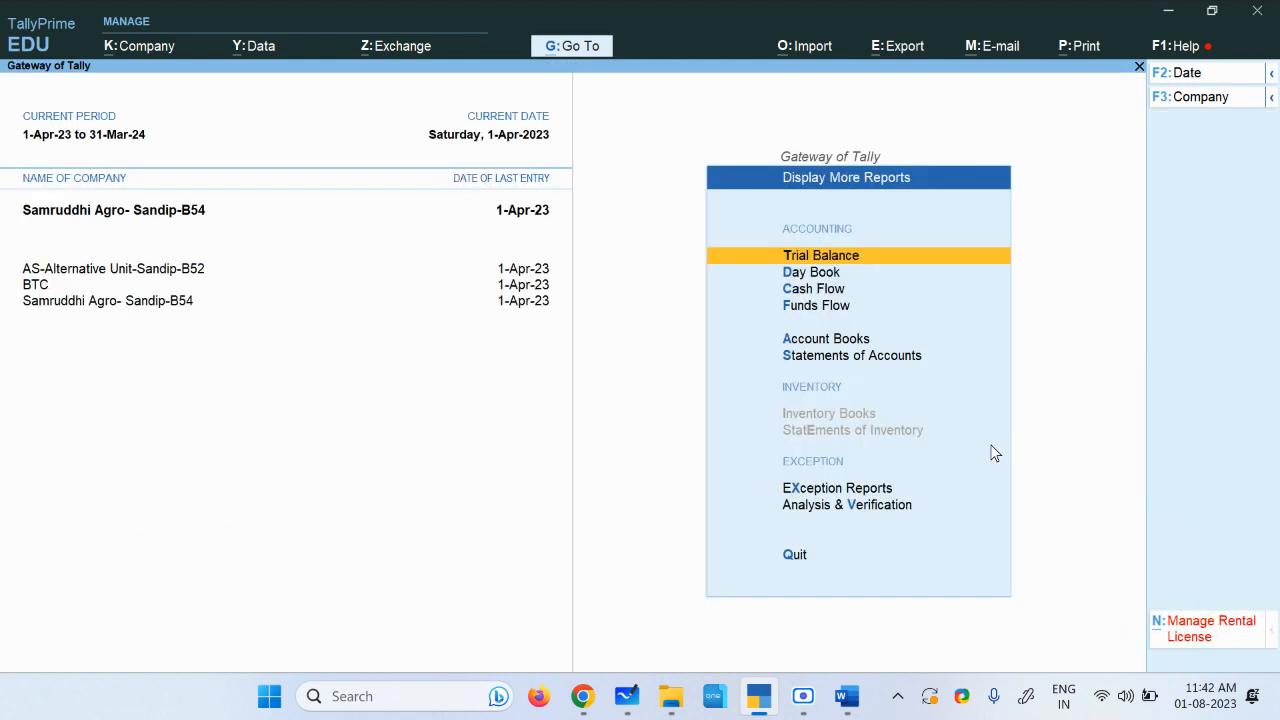
left_click(823, 275)
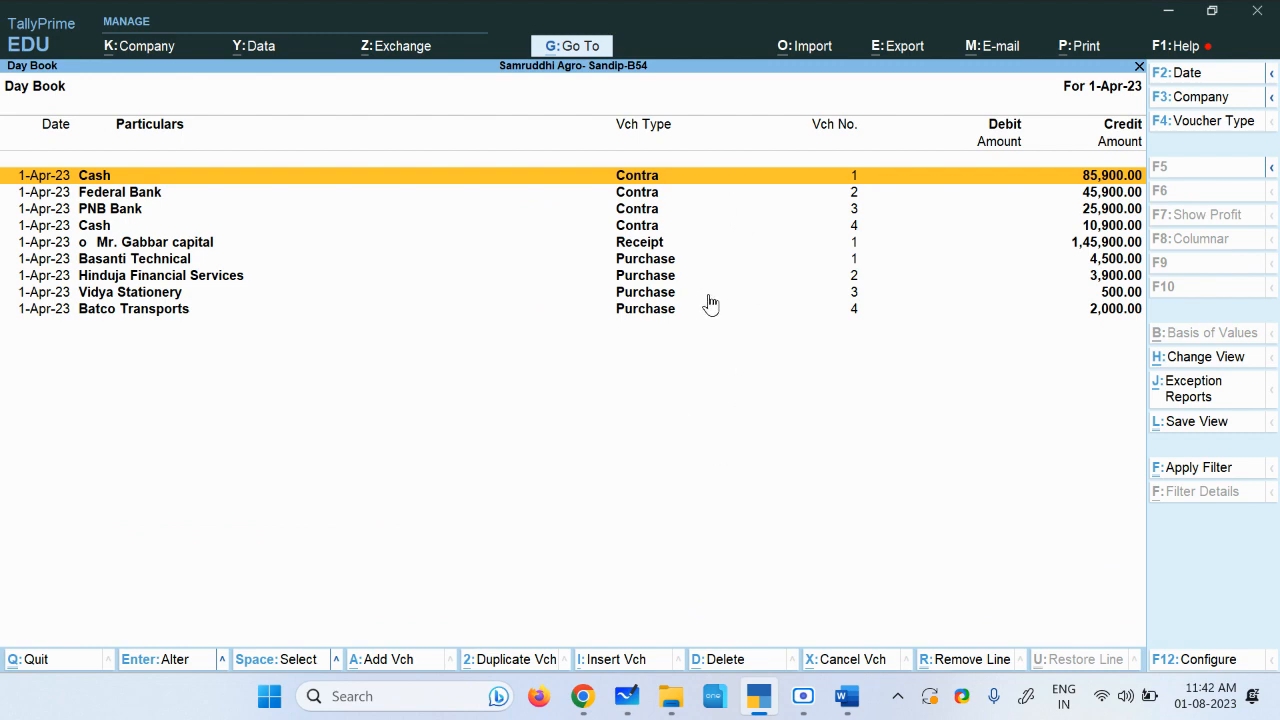
key("Escape")
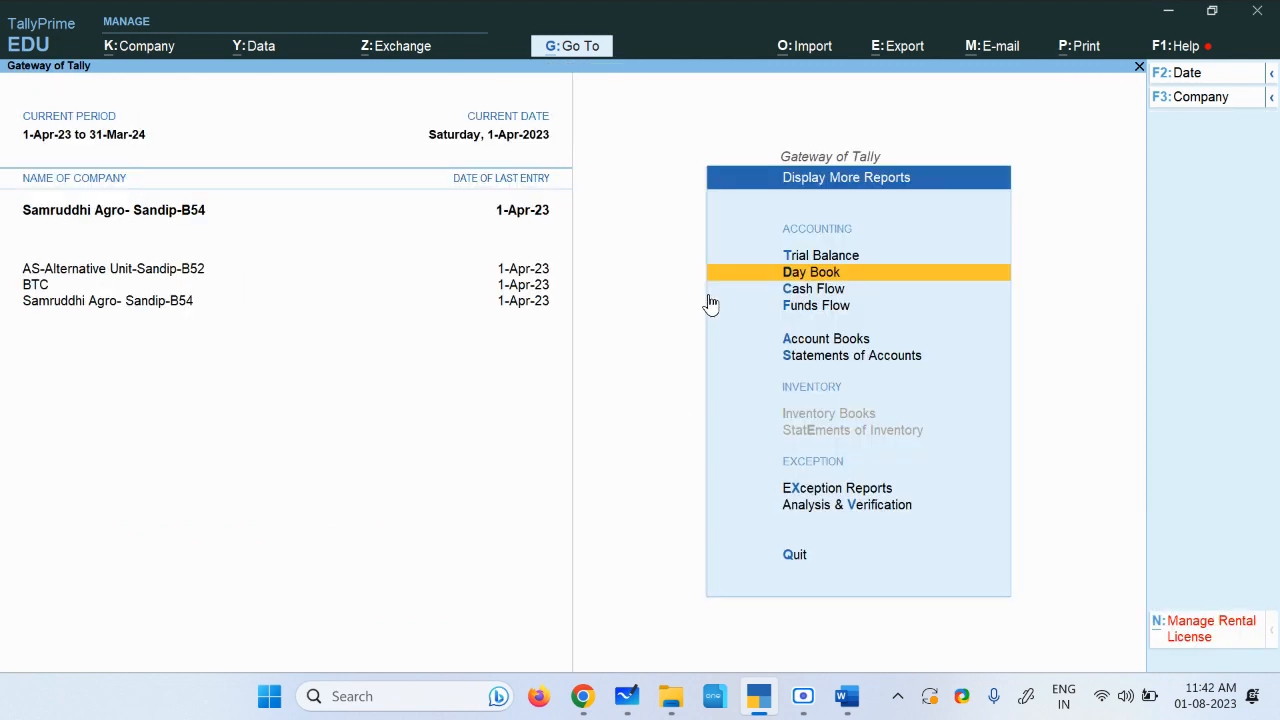
left_click(832, 291)
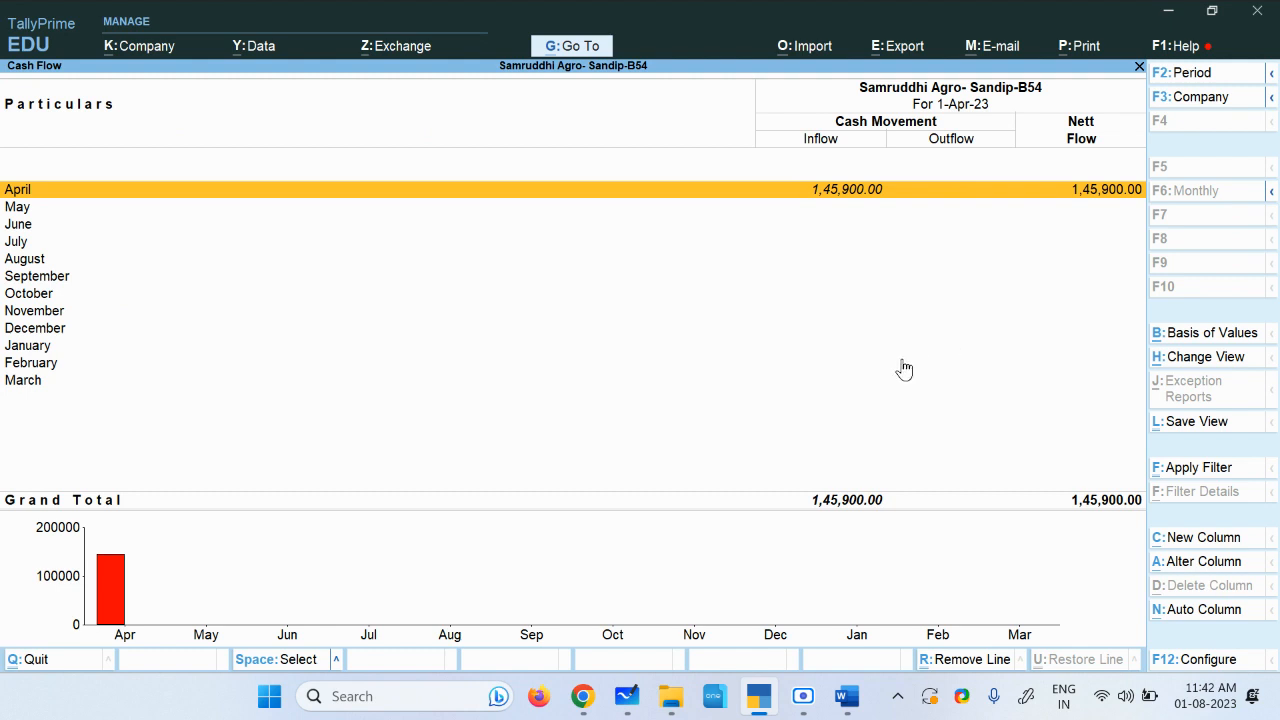
key("Escape")
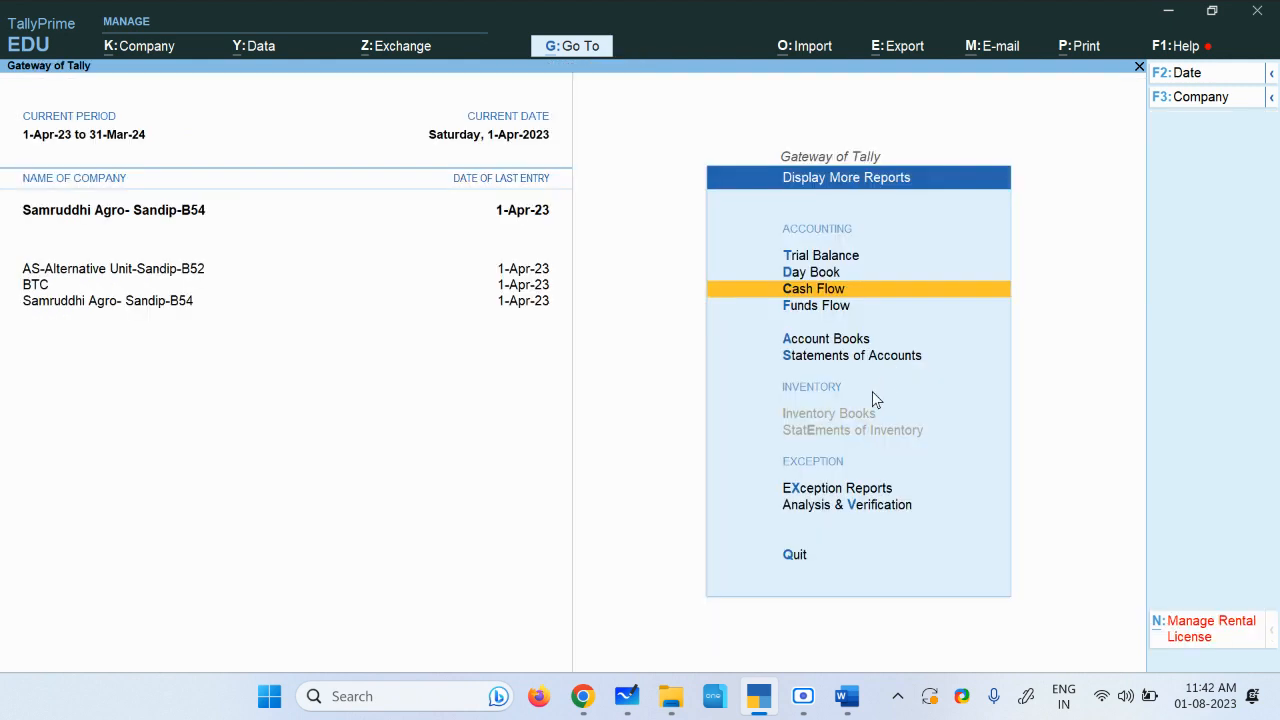
left_click(829, 340)
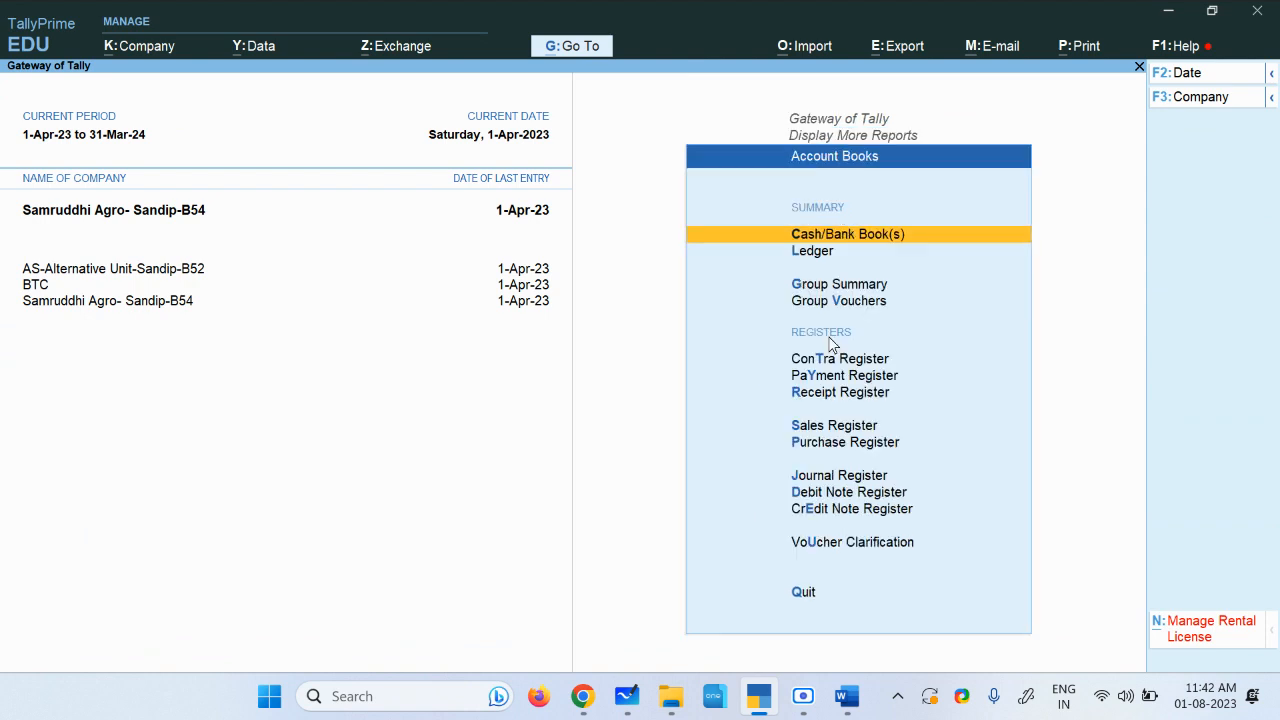
left_click(885, 238)
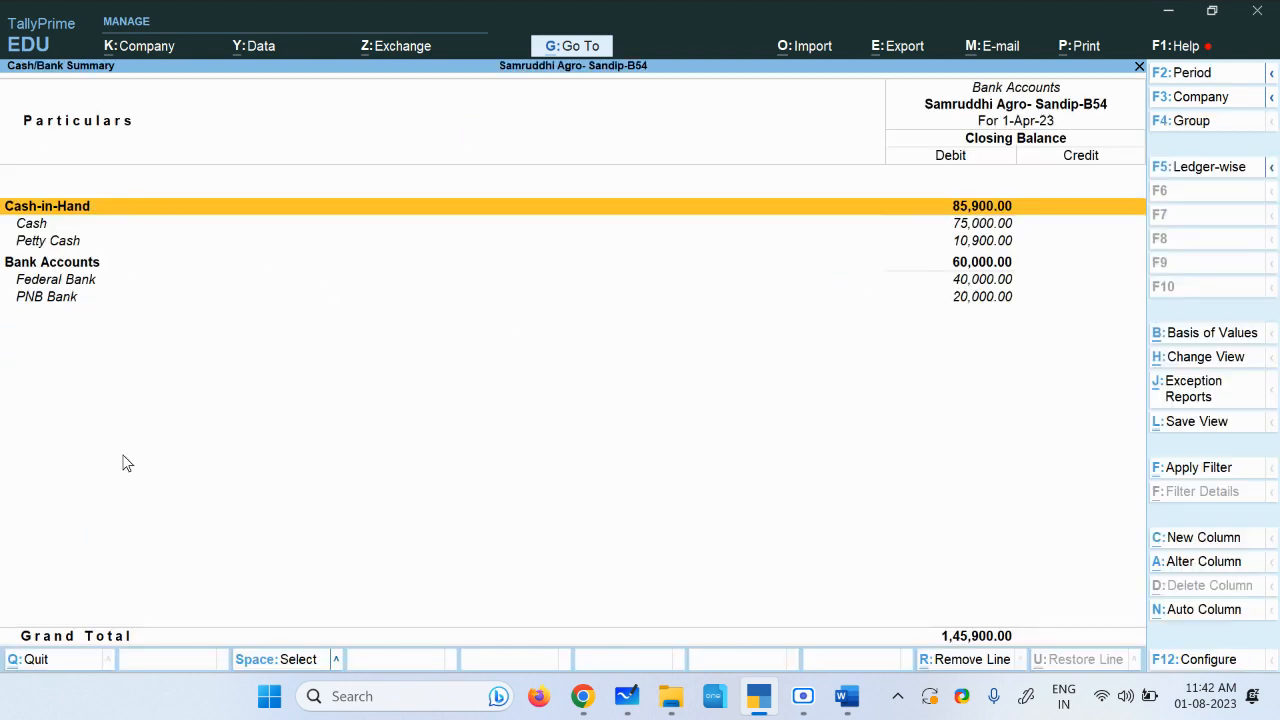
key("Escape")
key("Escape")
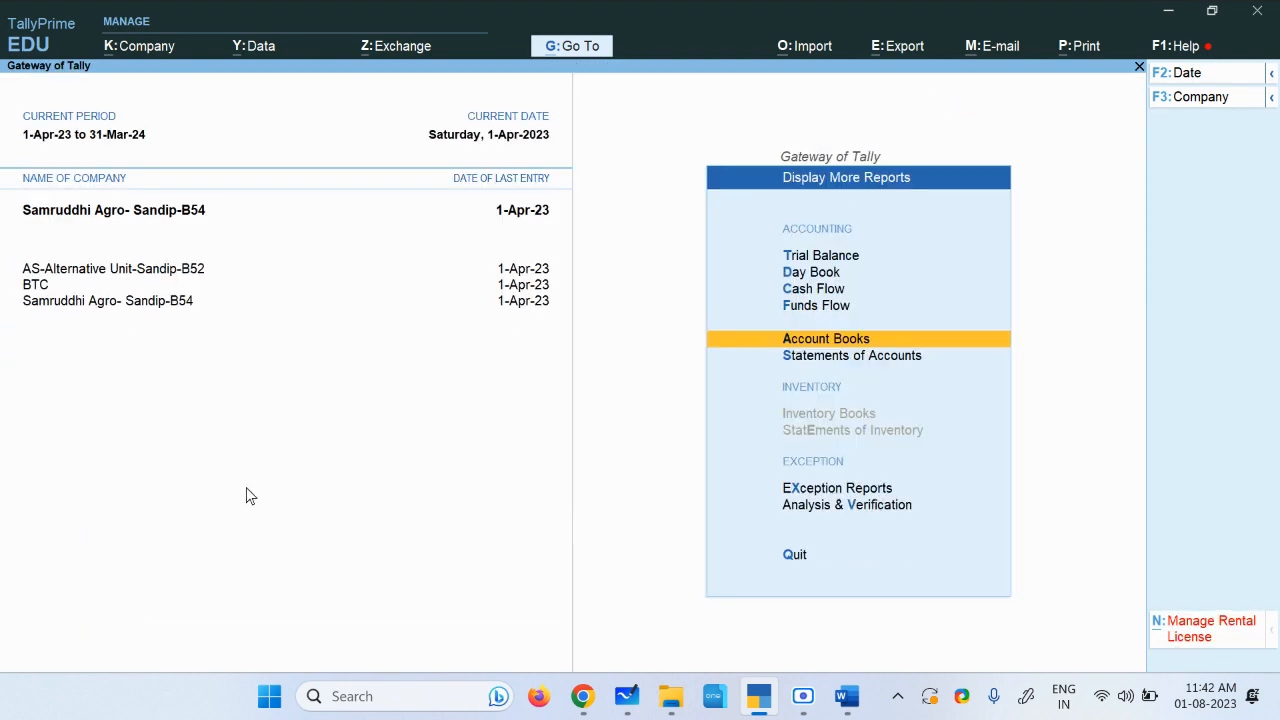
Step: Read the assignment document's instruction that the service expenses were paid out of petty cash
left_click(846, 697)
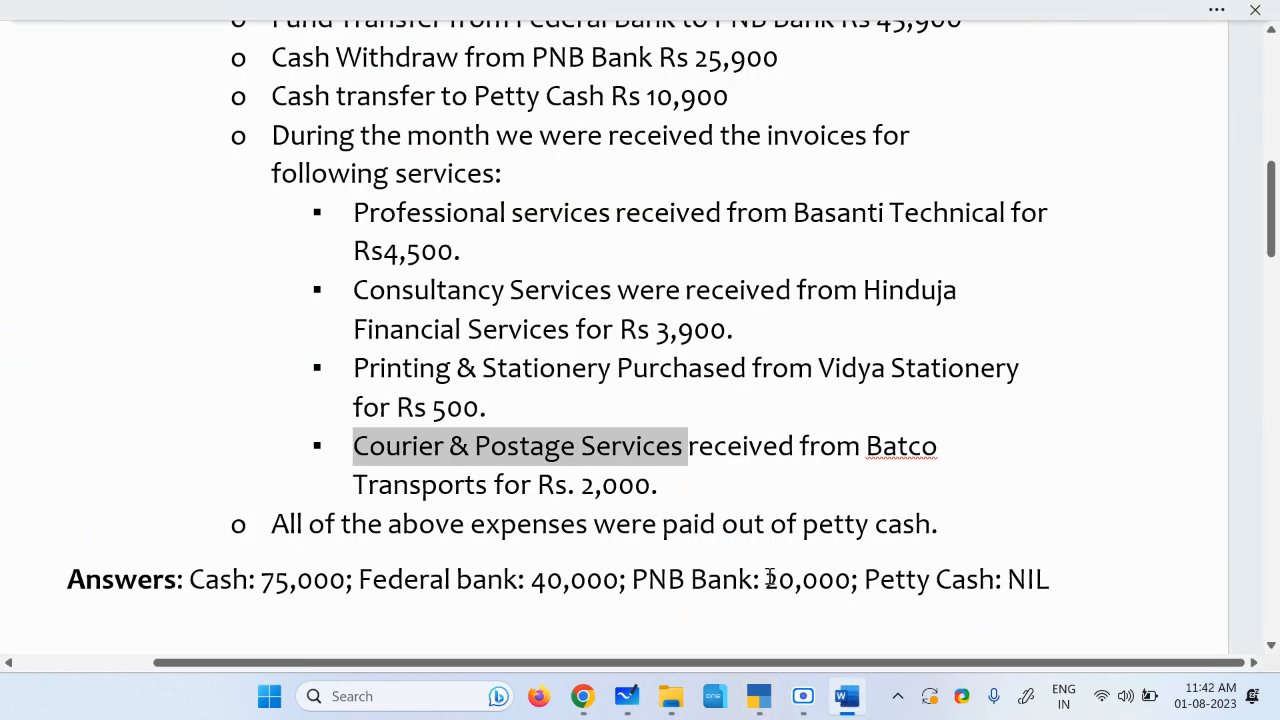
scroll(330, 420, "down", 3)
left_click_drag(268, 366, 951, 363)
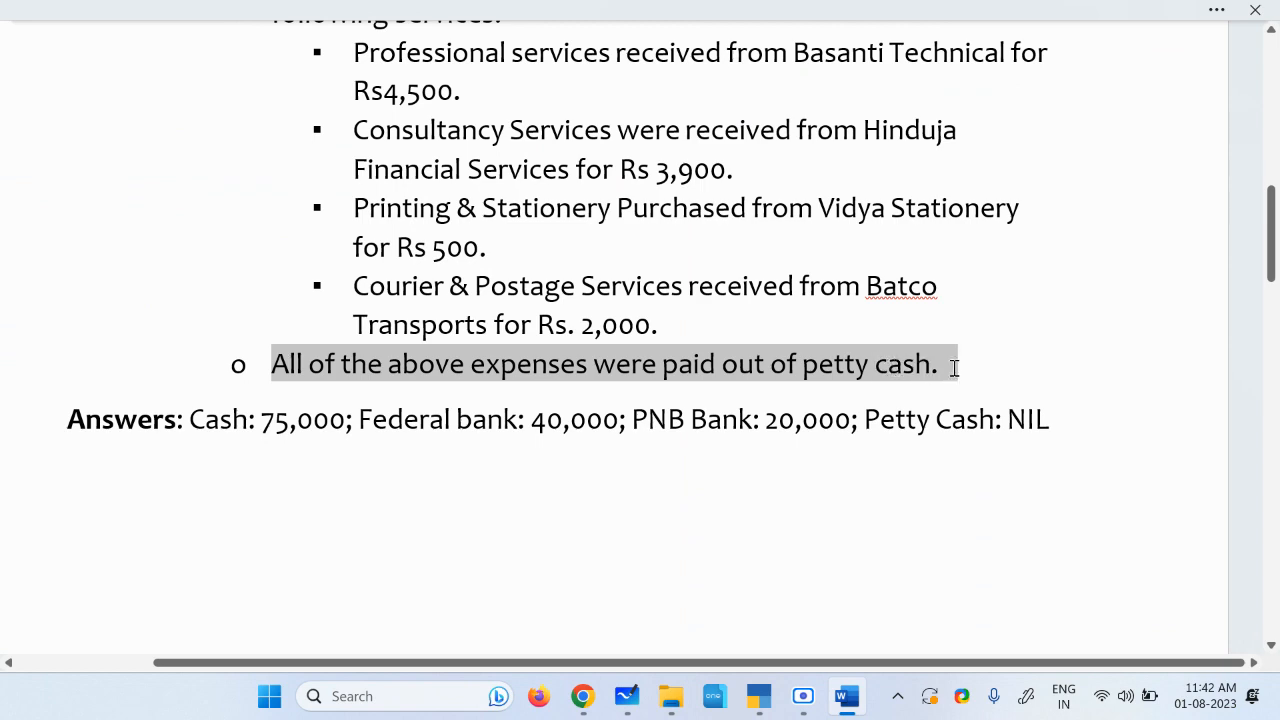
scroll(519, 305, "up", 3)
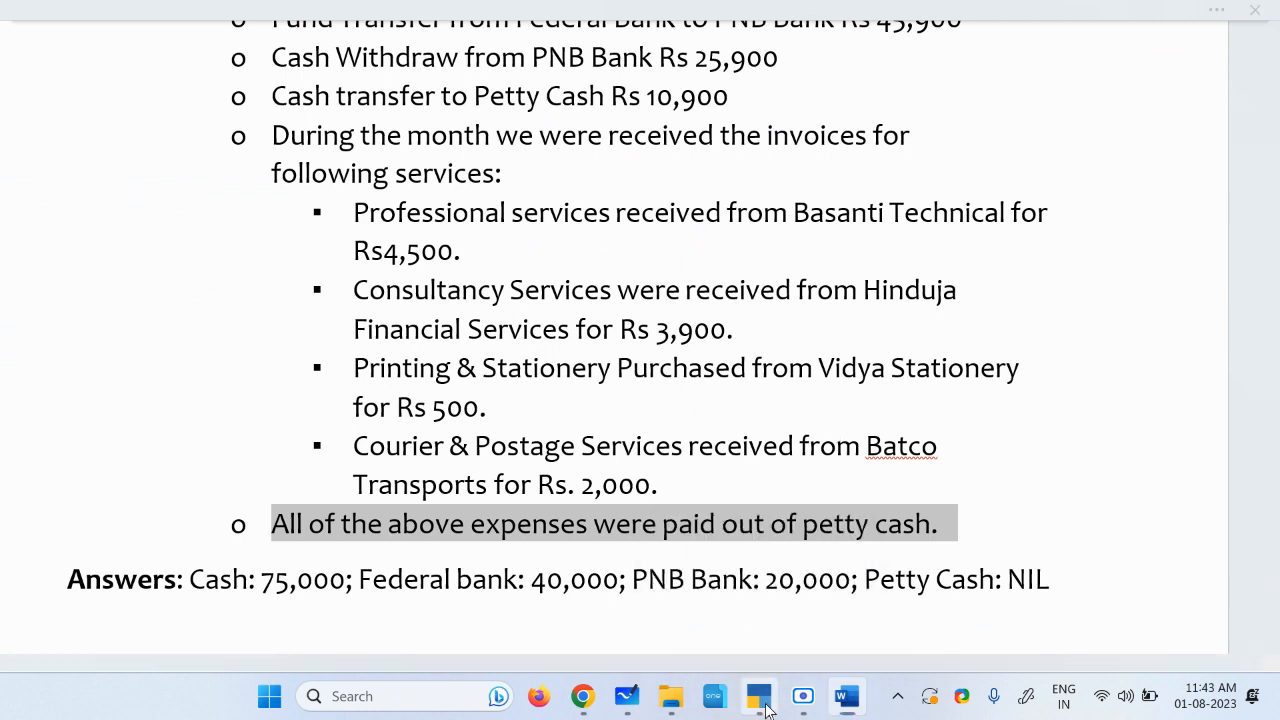
Step: Open voucher entry, set the voucher date to 2-4-2023 and switch to a Payment voucher
left_click(815, 597)
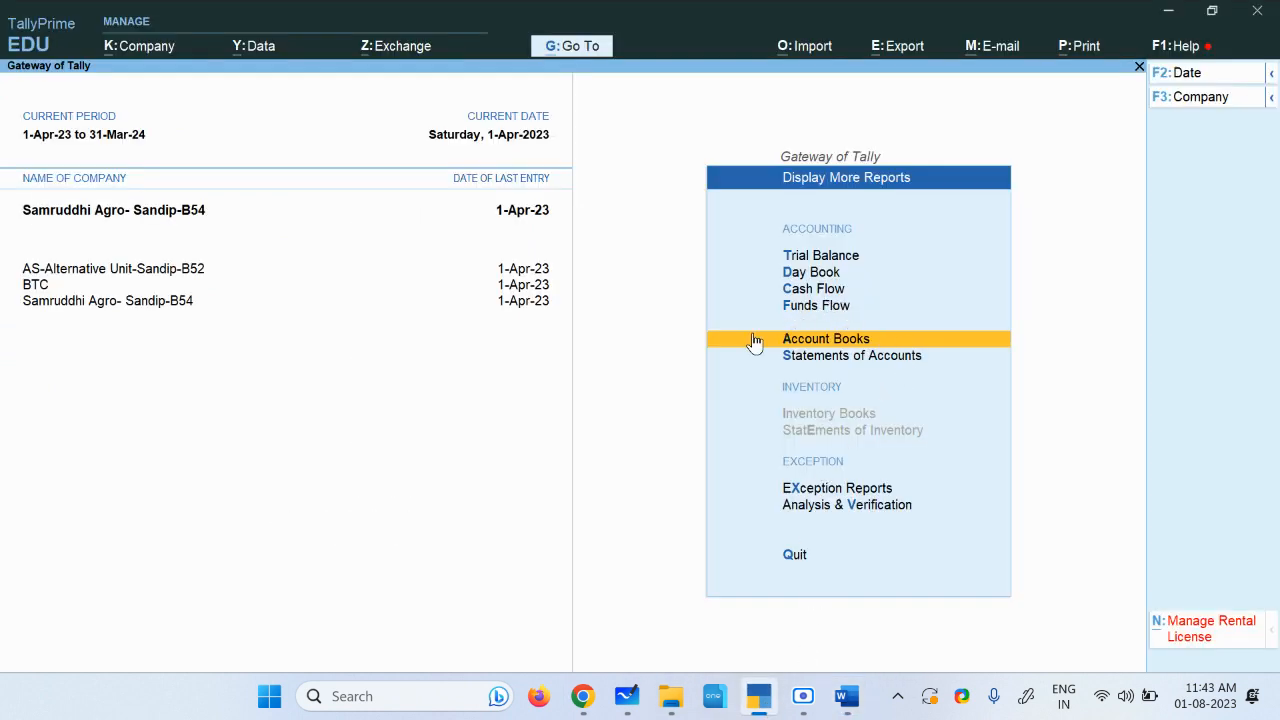
key("Escape")
left_click(829, 312)
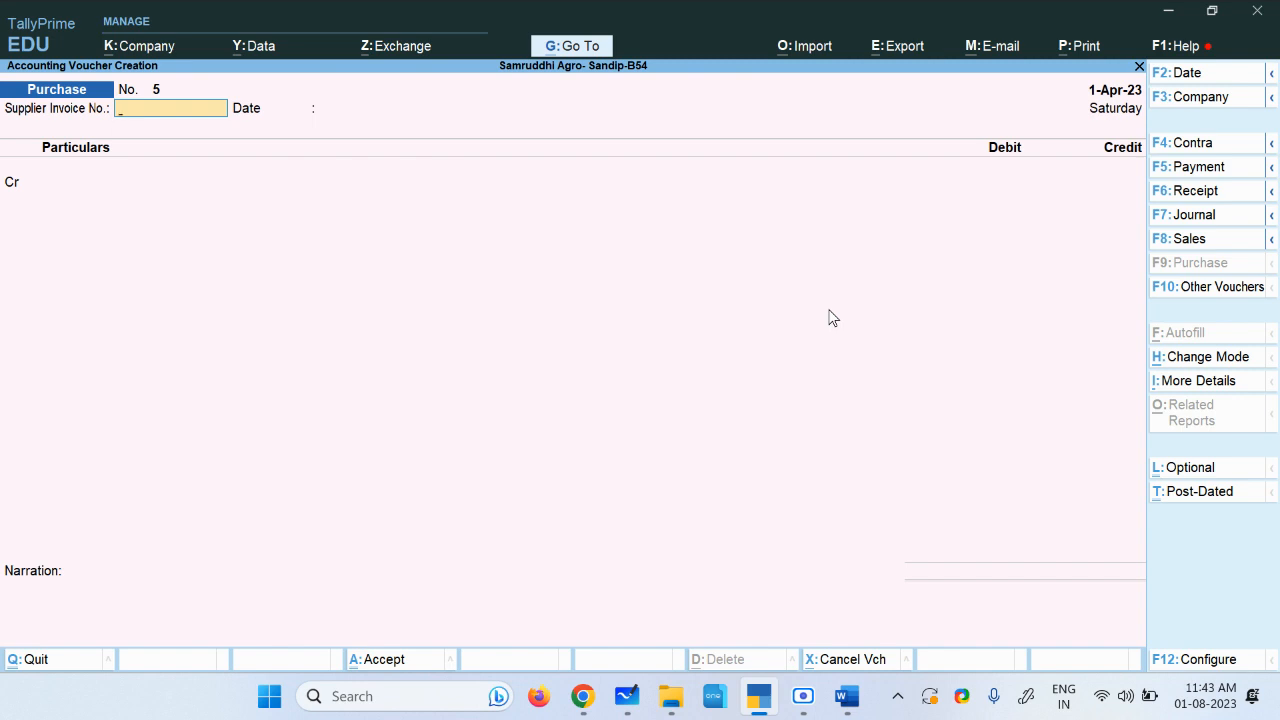
left_click(1165, 80)
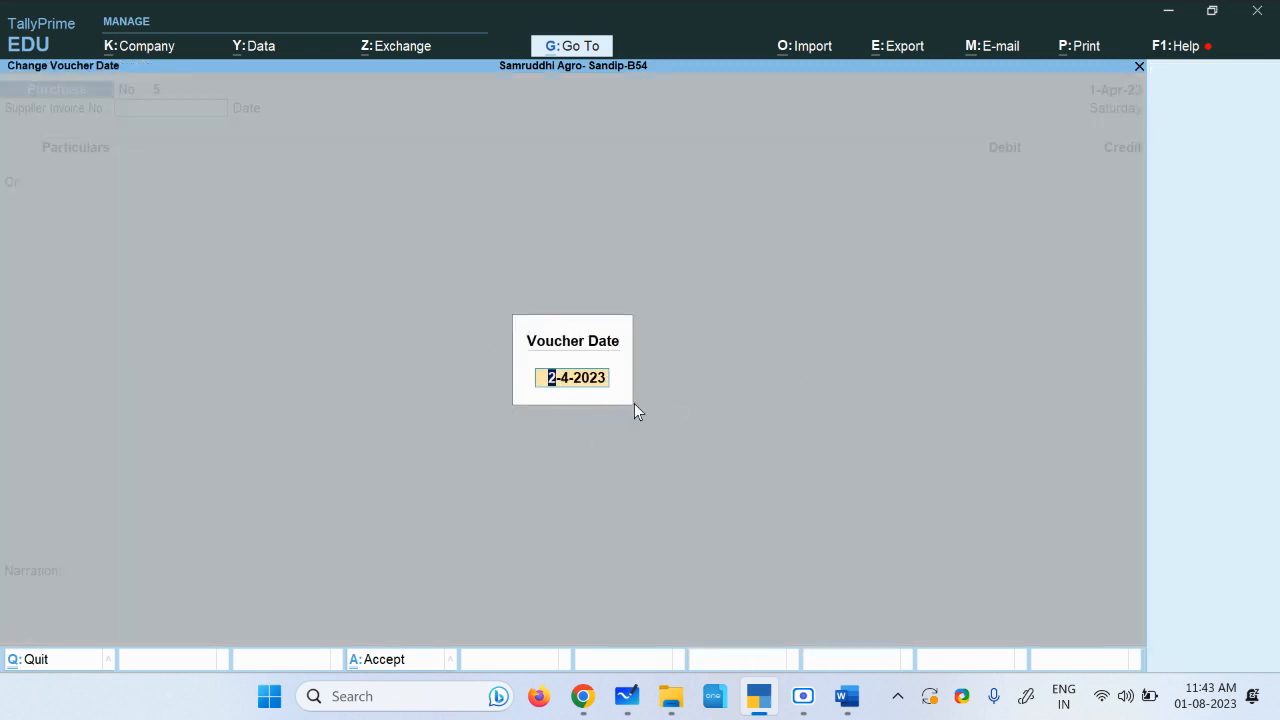
key("Return")
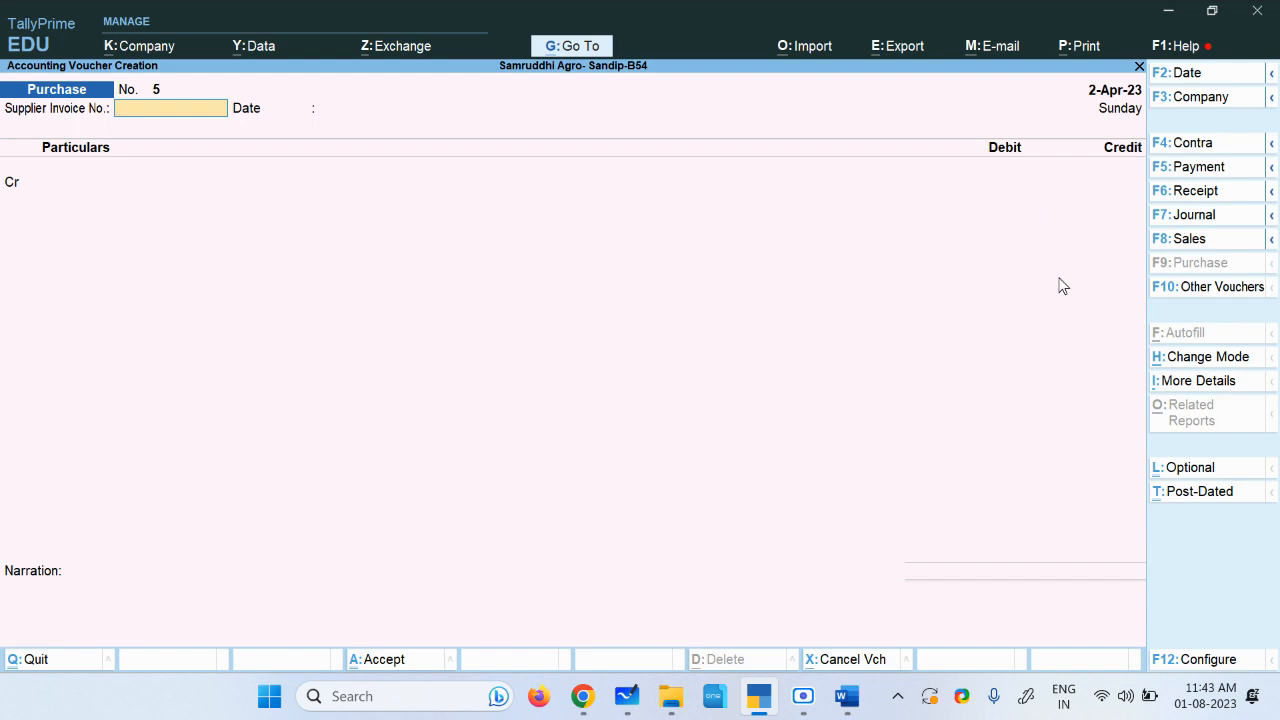
left_click(1199, 167)
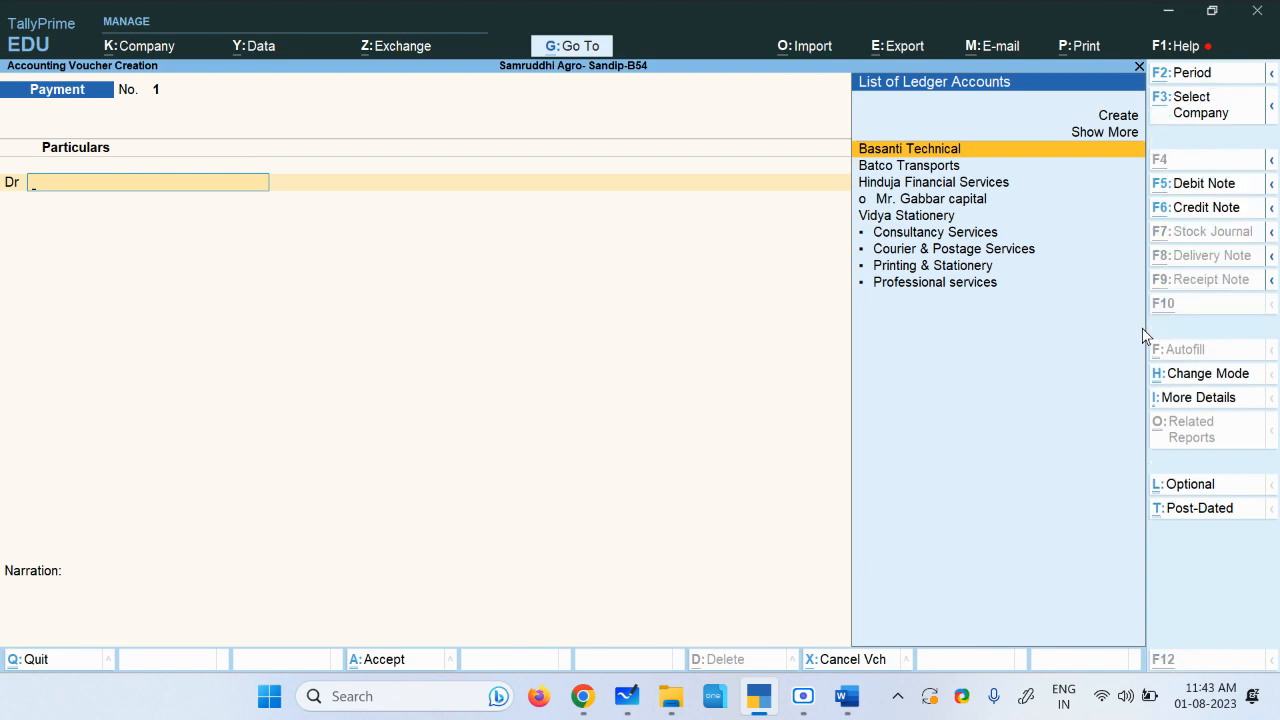
Step: Read the assignment document's list of service invoices and their amounts from each supplier
key("alt+Tab")
left_click(812, 210)
left_click(890, 290)
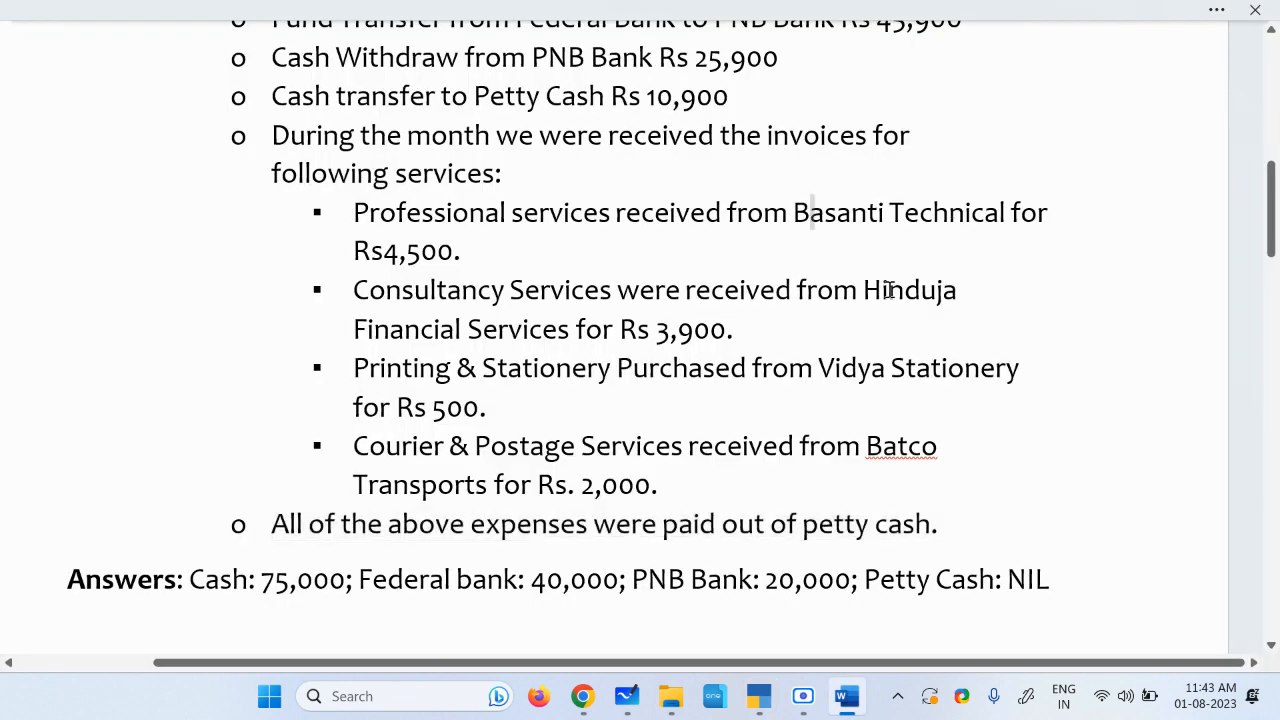
left_click(472, 340)
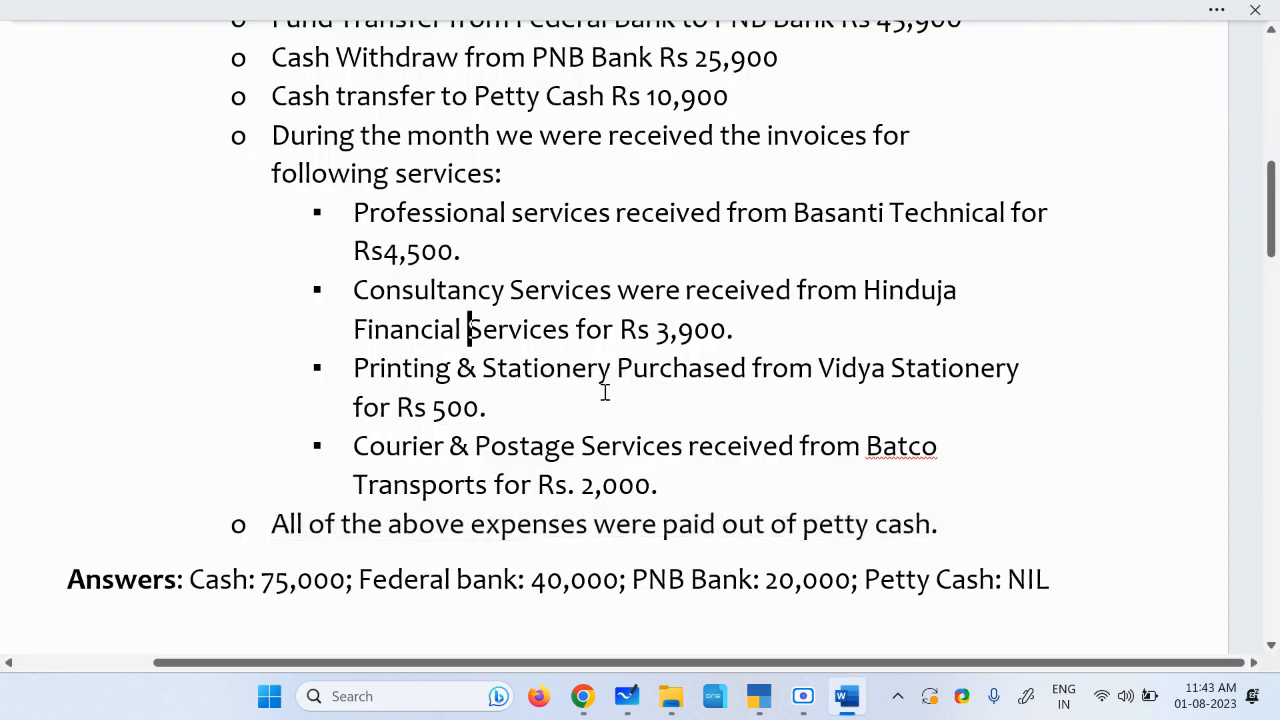
left_click(905, 378)
left_click(899, 464)
left_click(759, 696)
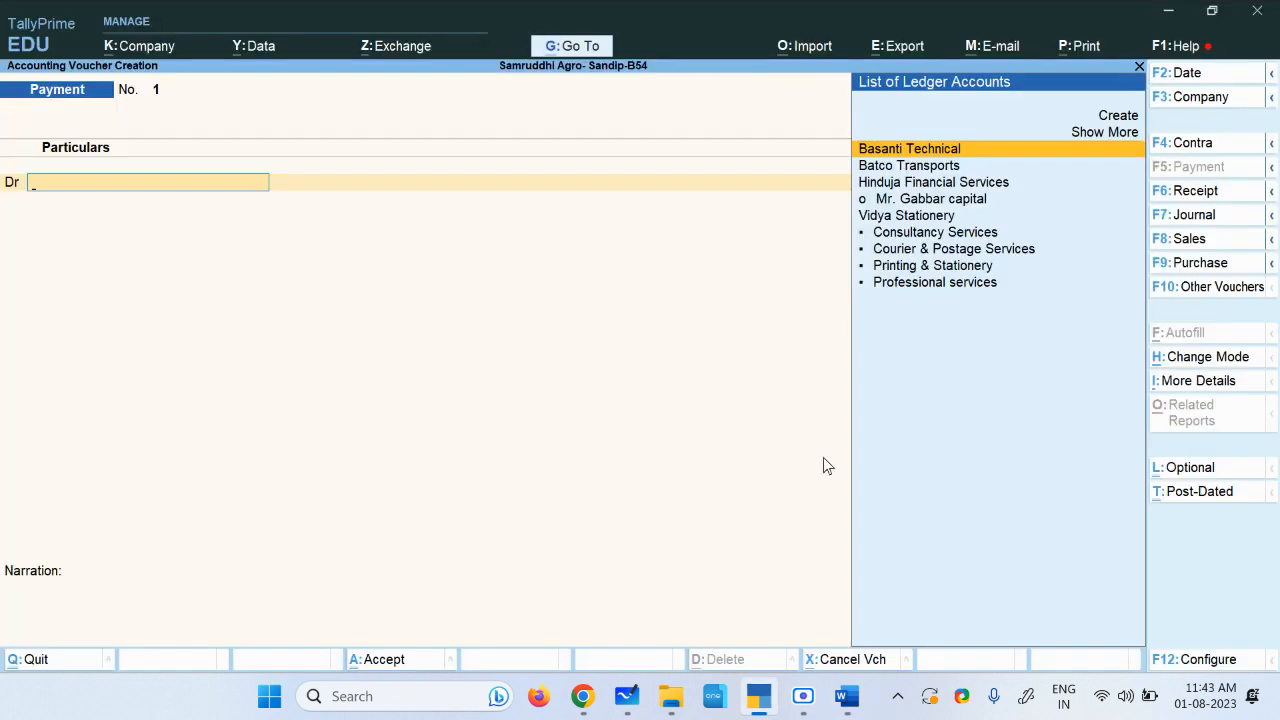
Step: Debit Basanti Technical with 4,500 in the payment voucher
key("Return")
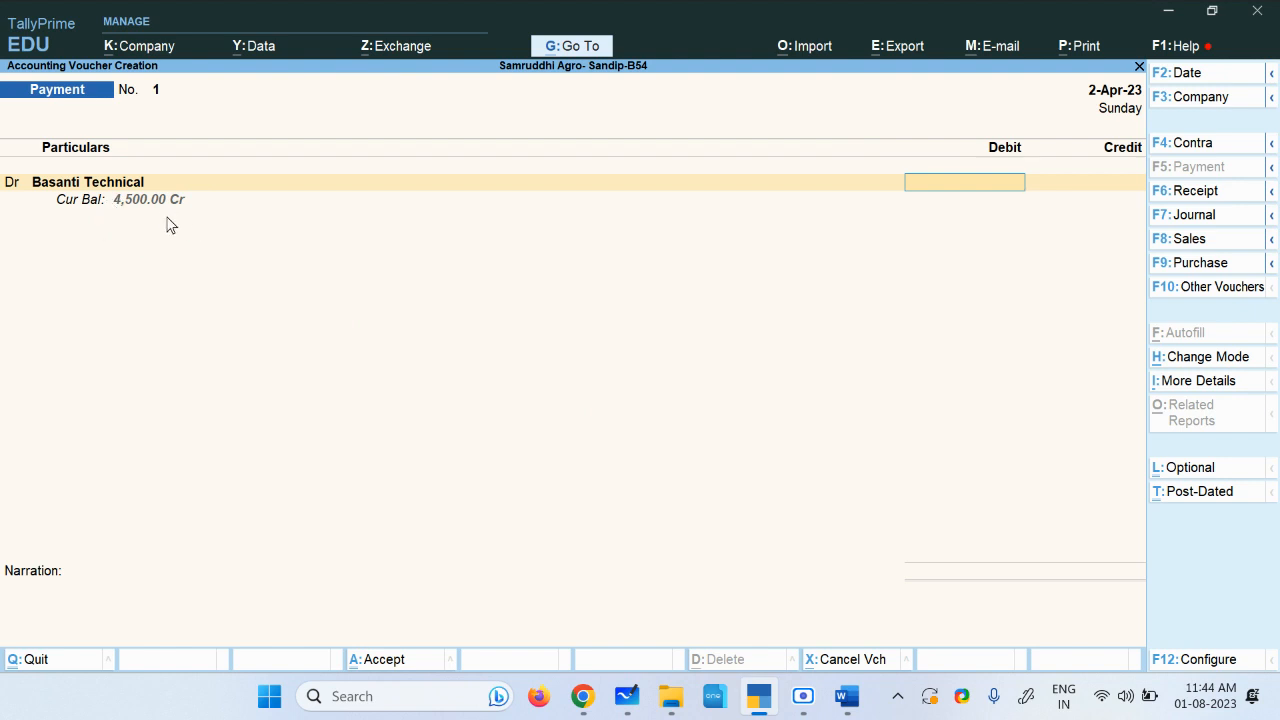
type("4500")
key("Return")
key("Return")
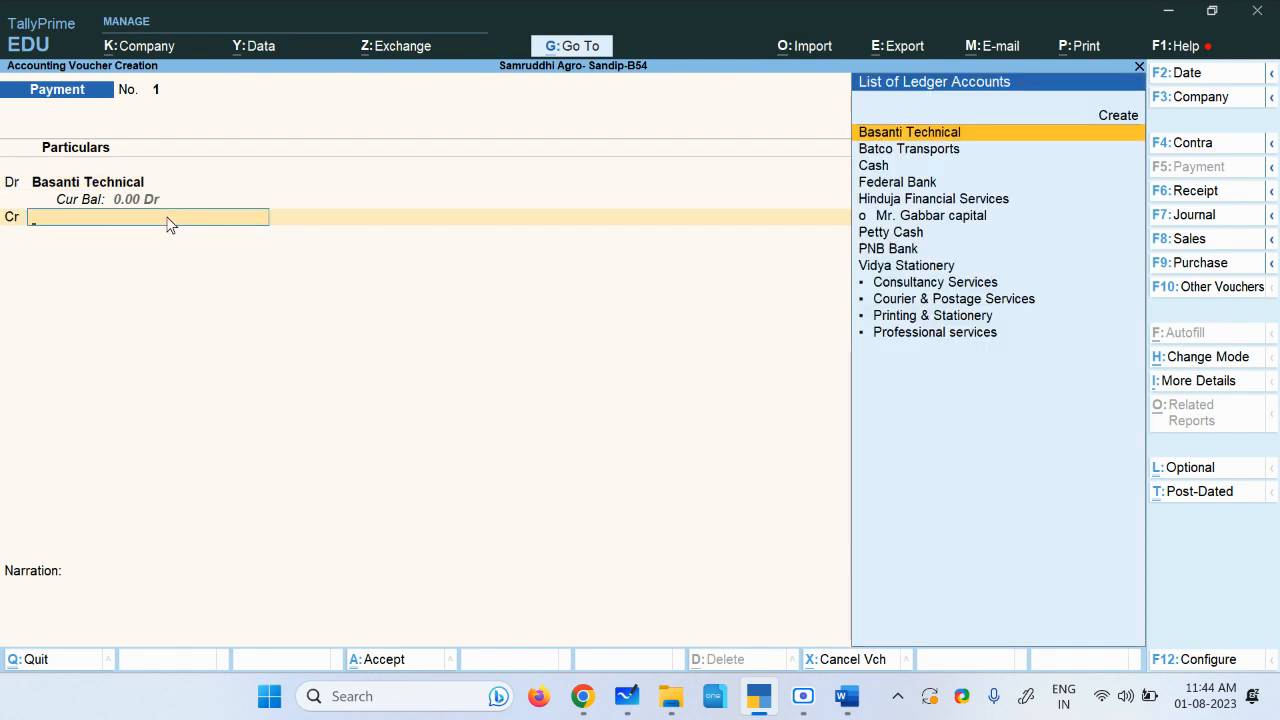
Step: Highlight the document's sentence saying all the above expenses were paid out of petty cash
left_click(847, 697)
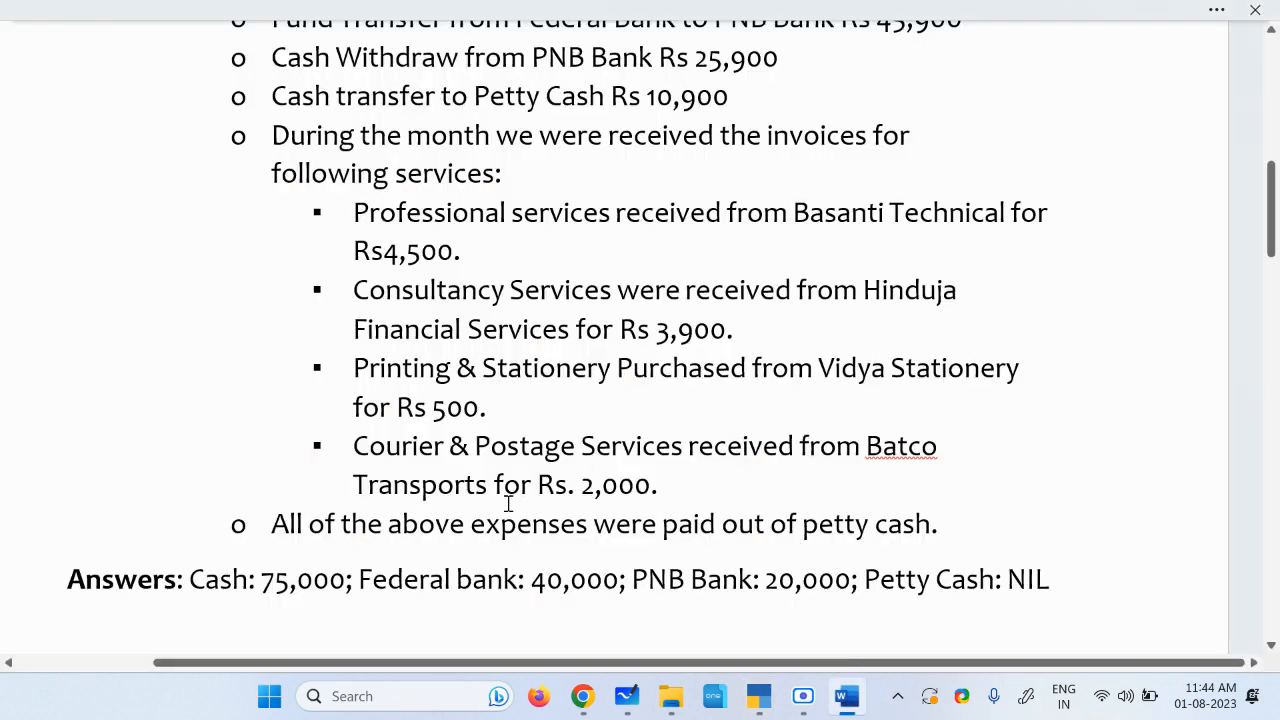
left_click_drag(271, 523, 950, 531)
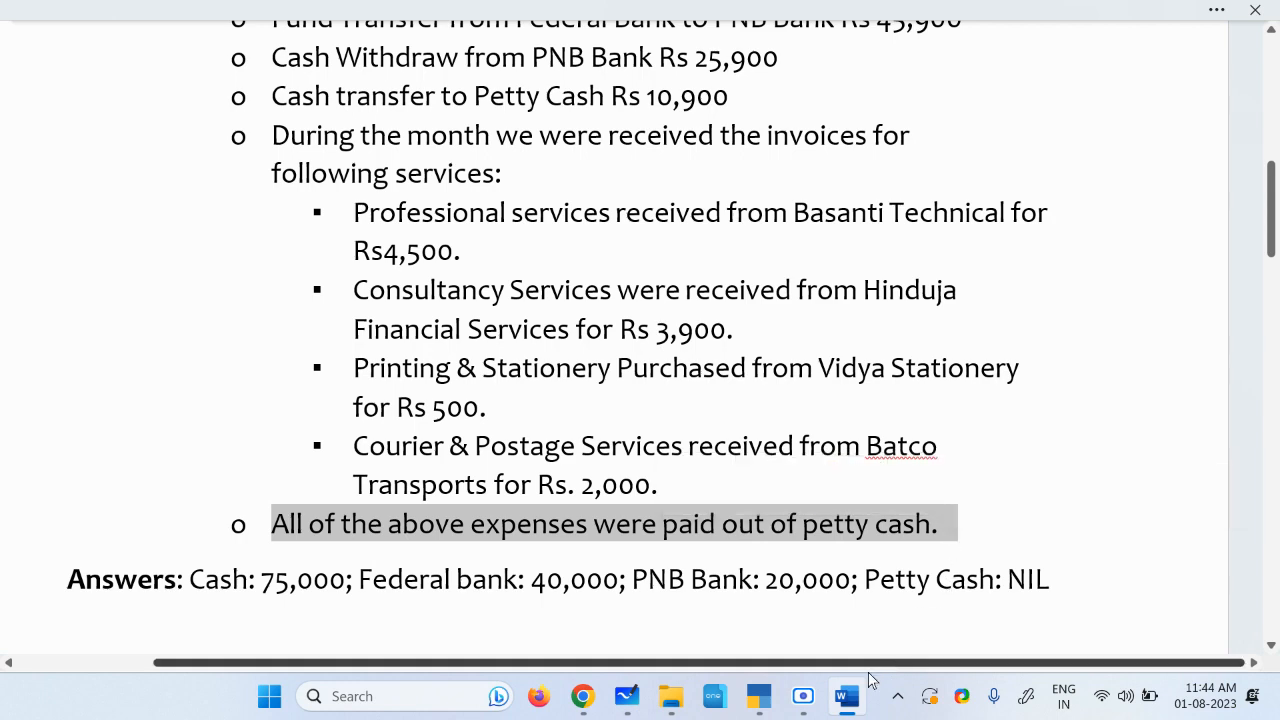
left_click(758, 696)
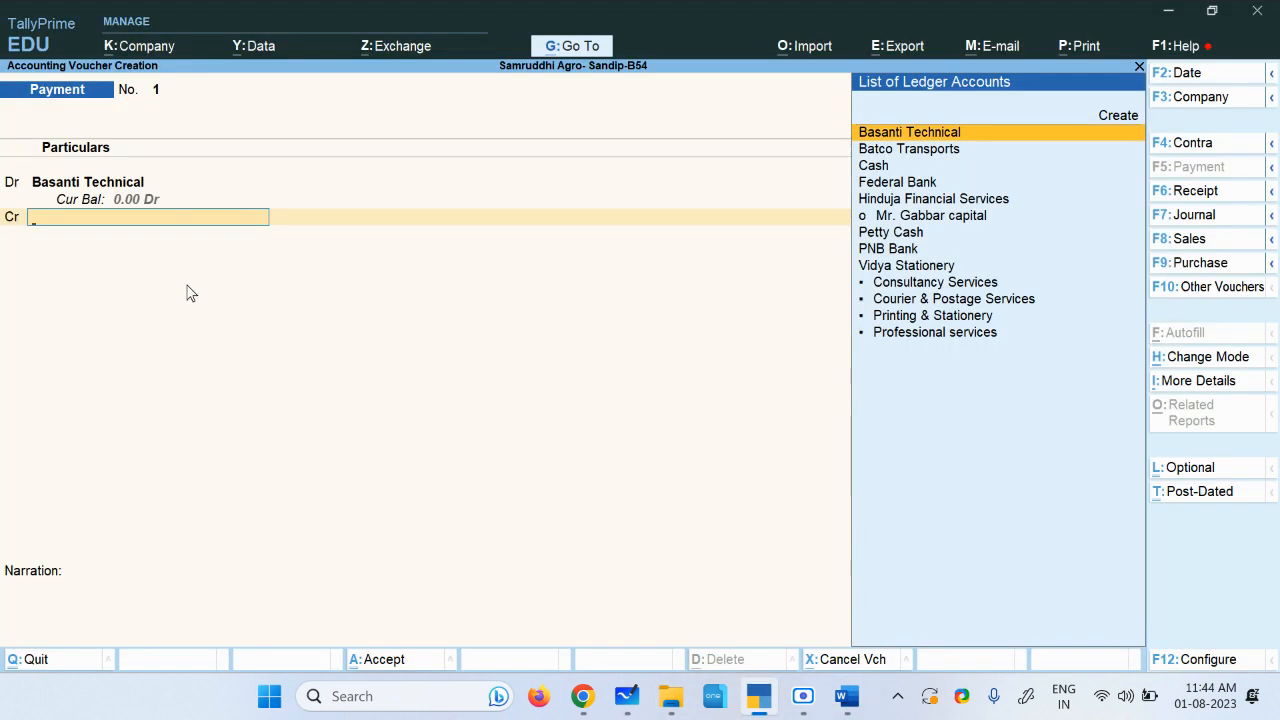
Step: Credit Petty Cash for 4,500, add a full settlement narration and accept the voucher
type("P")
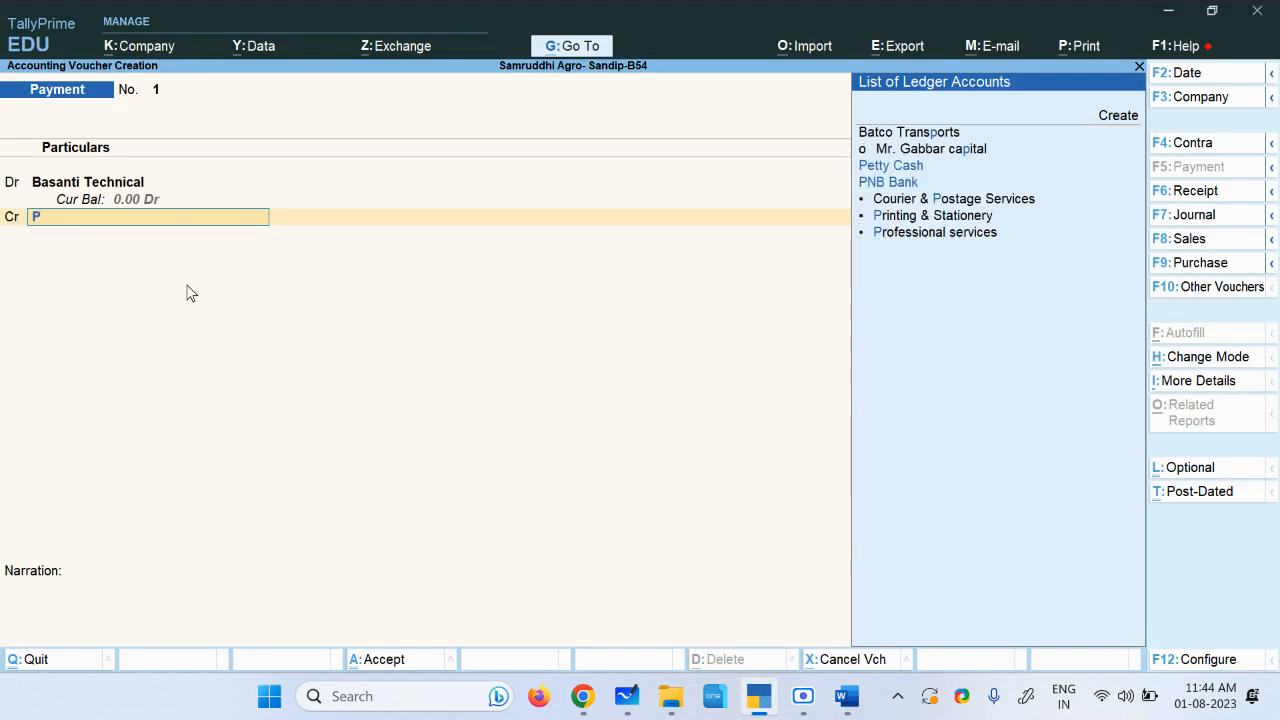
key("Down")
key("Down")
key("Return")
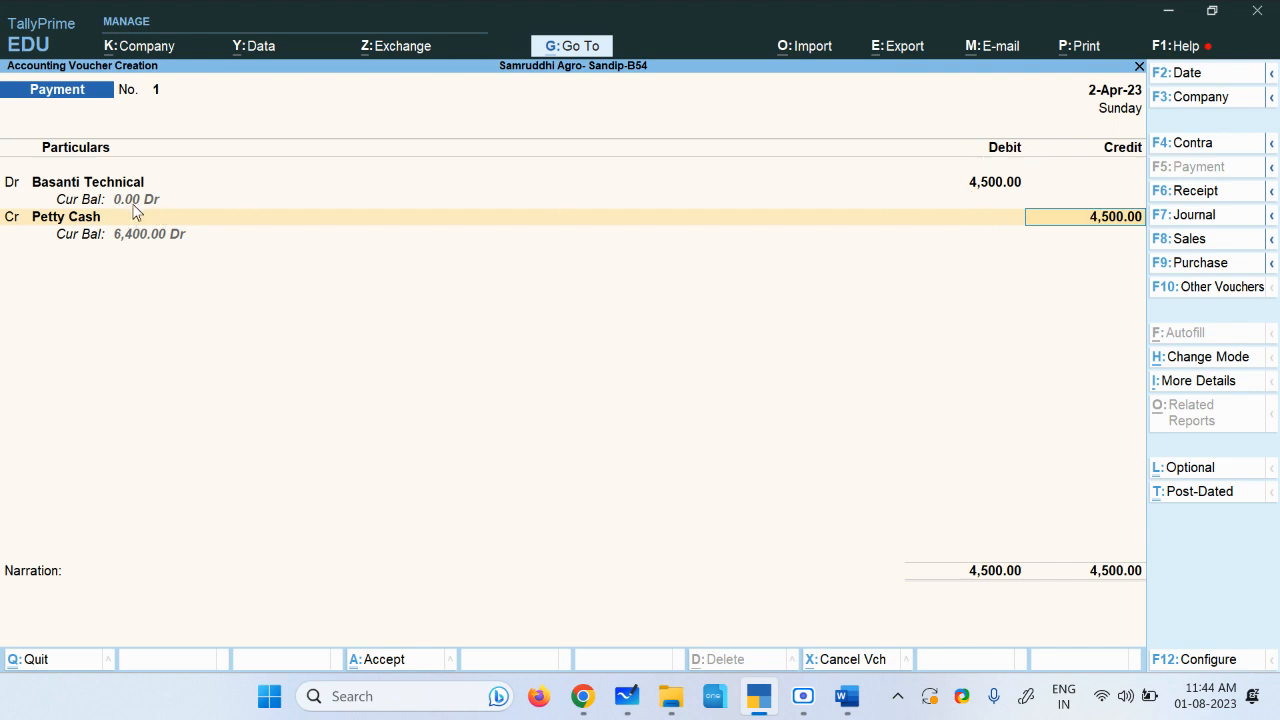
key("Return")
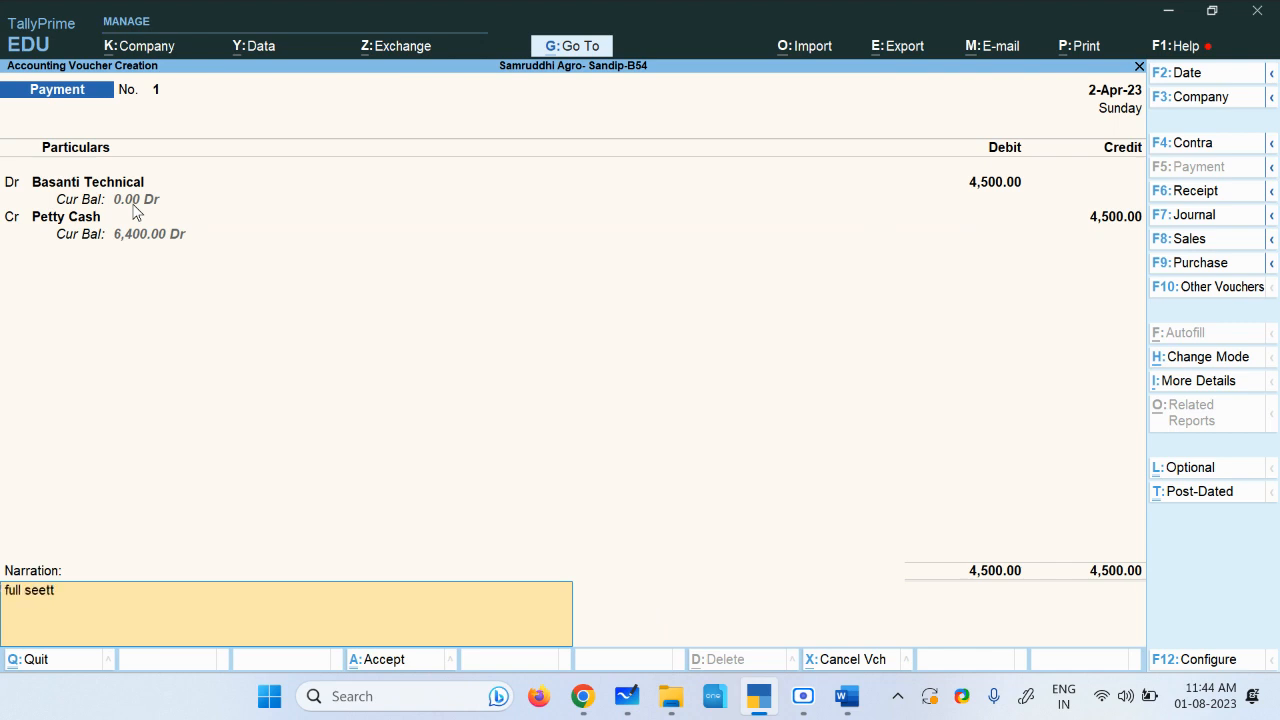
type("full seettement")
key("ctrl")
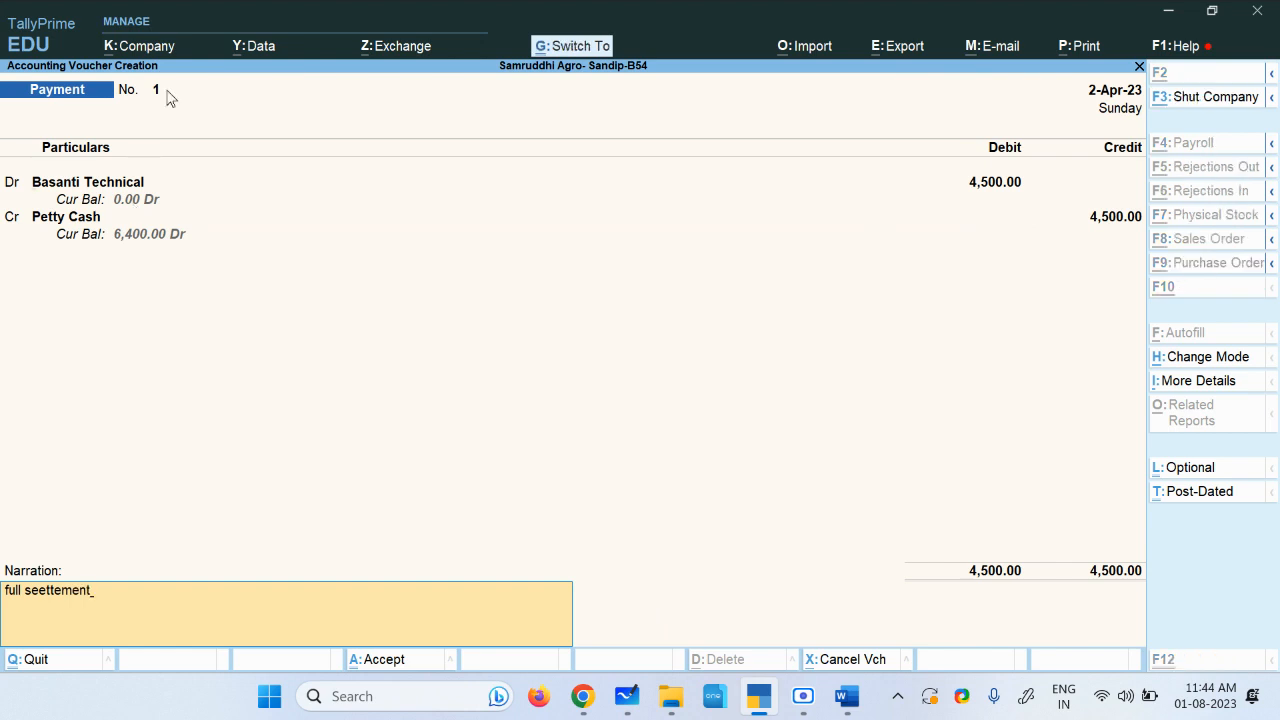
key("ctrl+a")
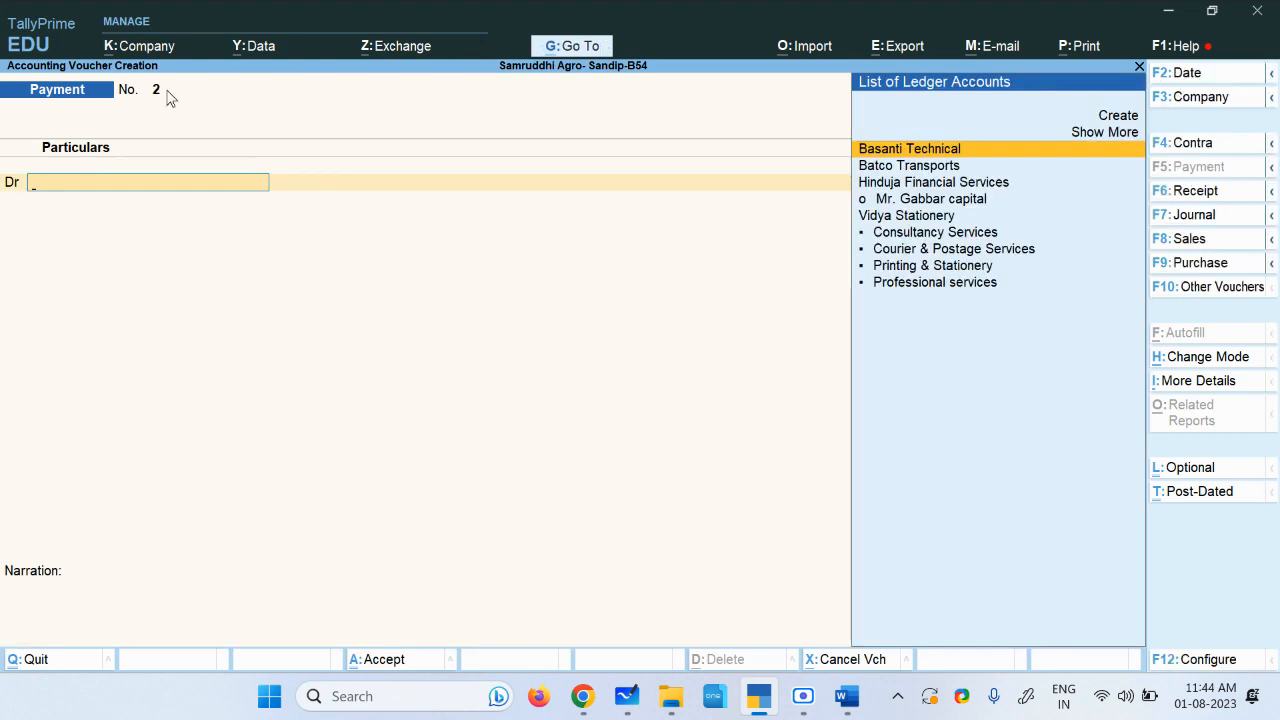
Step: Debit Hinduja Financial Services with 3,900 in the next payment voucher
key("Down")
key("Down")
key("Down")
key("Down")
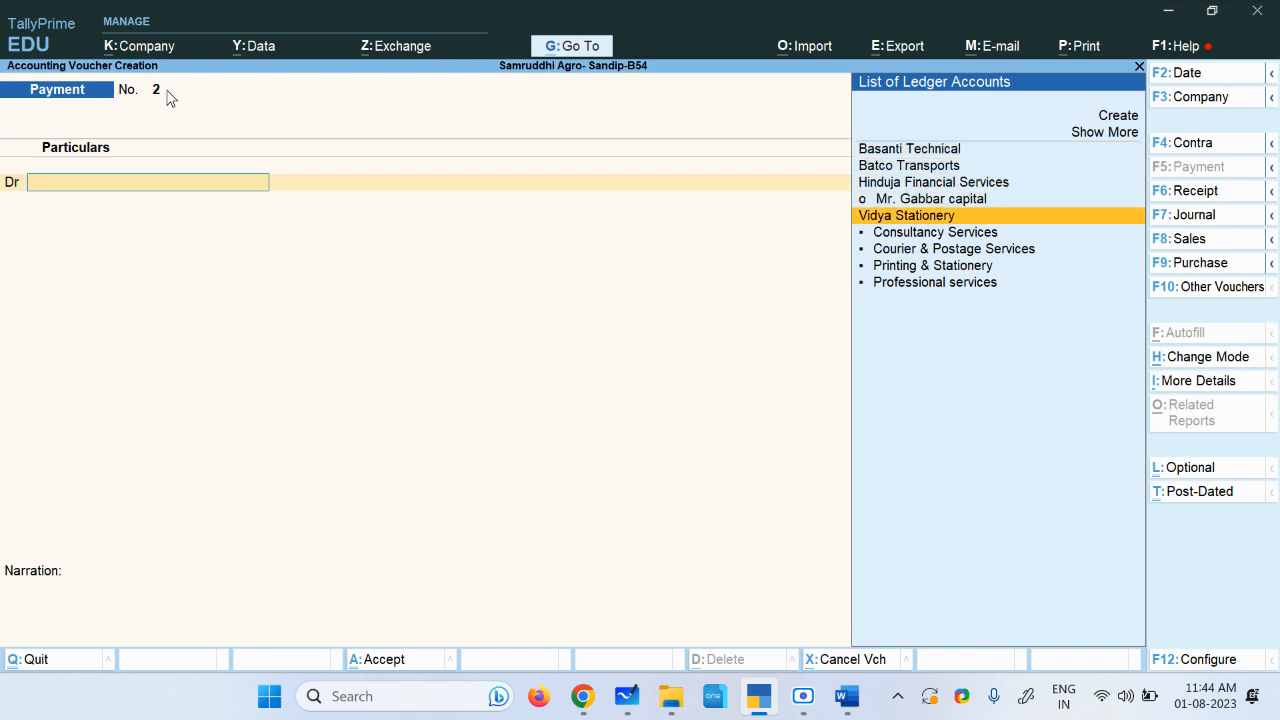
key("Down")
key("Up")
key("Up")
key("Up")
key("Return")
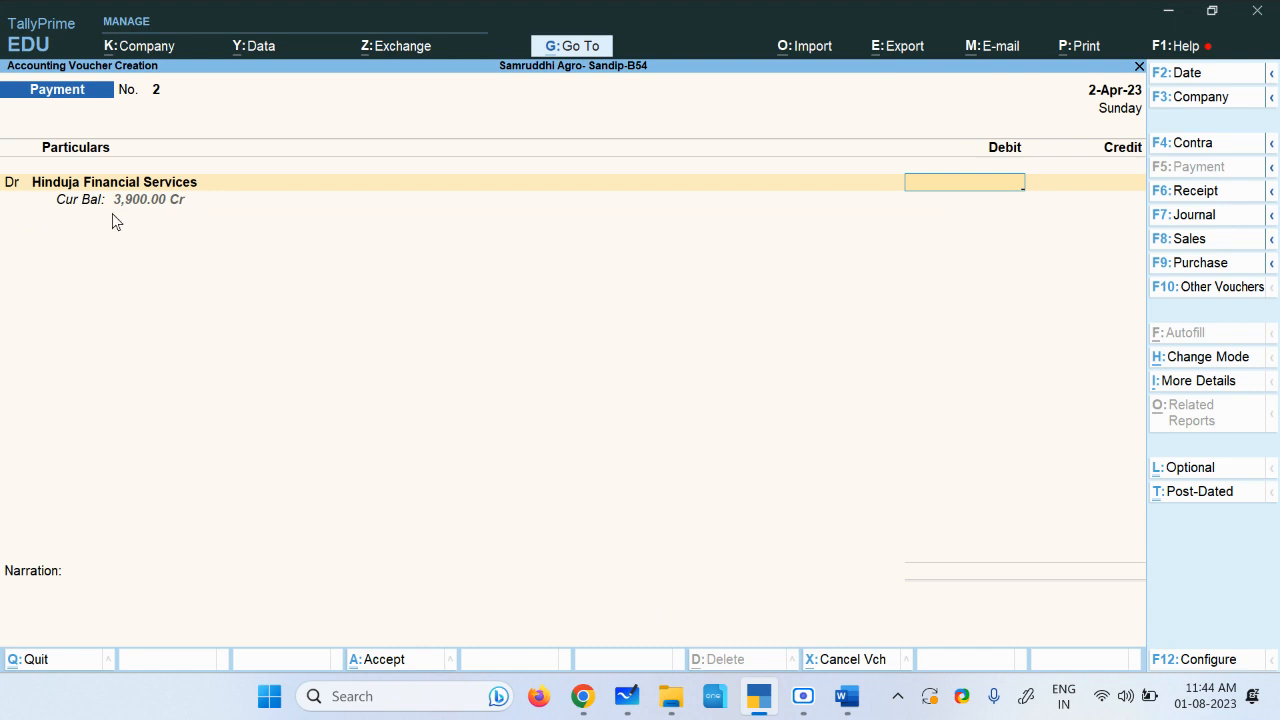
type("3,900")
key("Return")
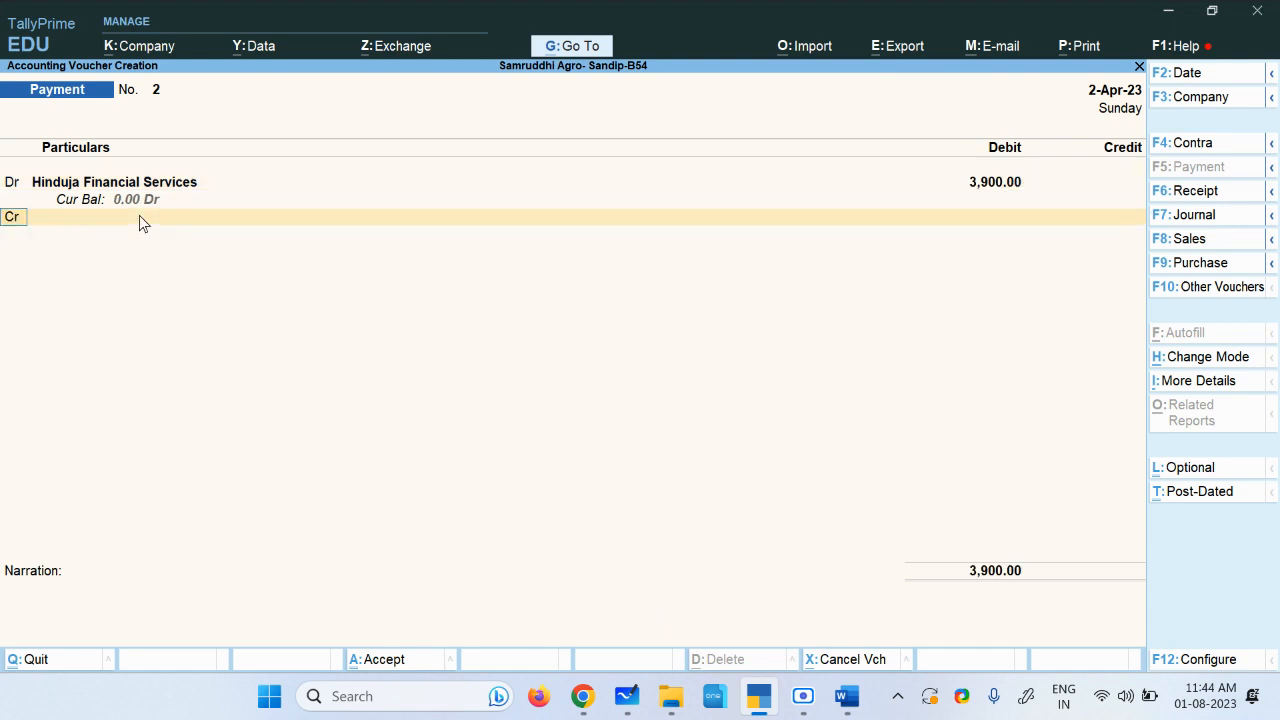
Step: Credit Petty Cash for 3,900, add a full settlement narration and accept the voucher
key("Return")
key("Down")
key("Down")
key("Down")
key("Down")
key("Down")
key("Down")
key("Down")
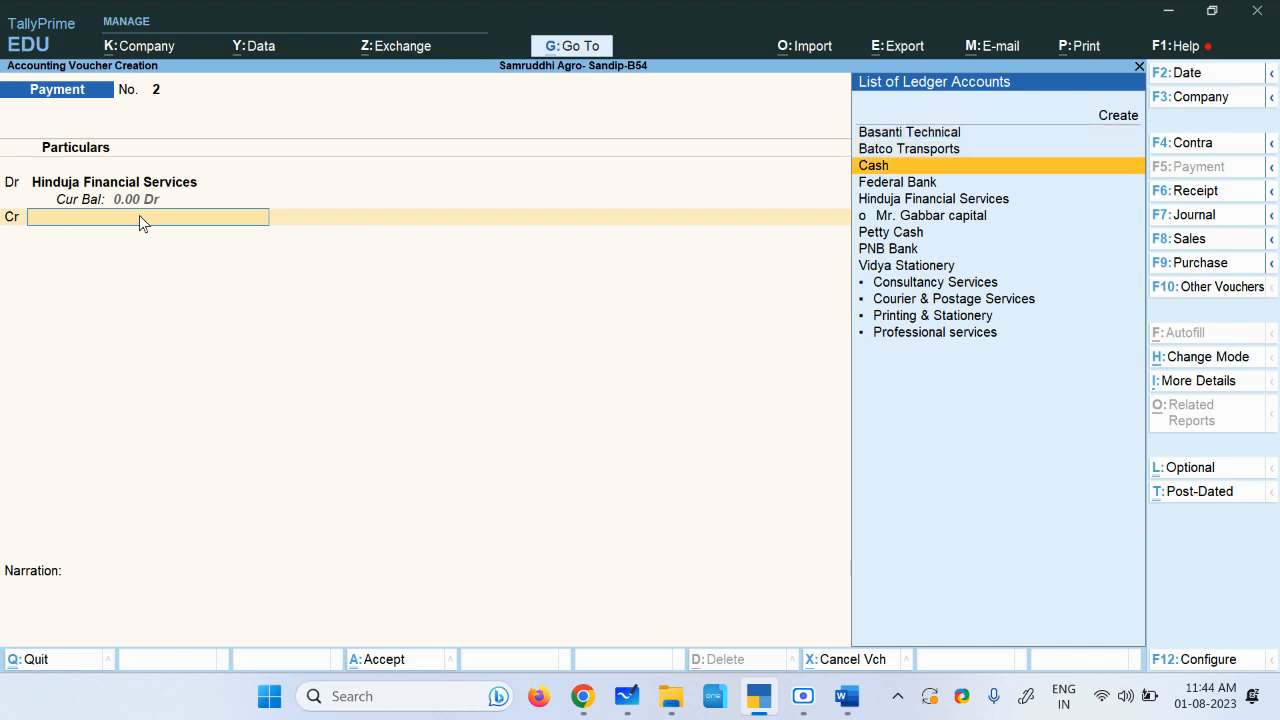
key("Up")
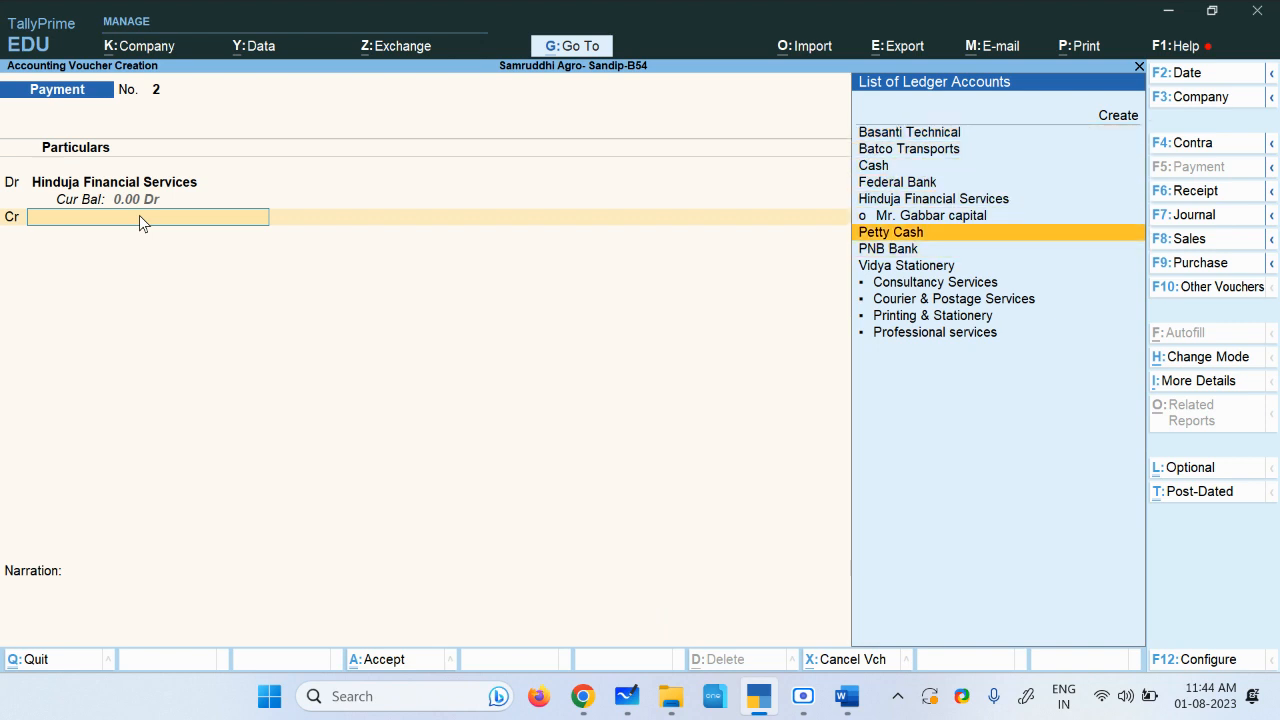
key("Return")
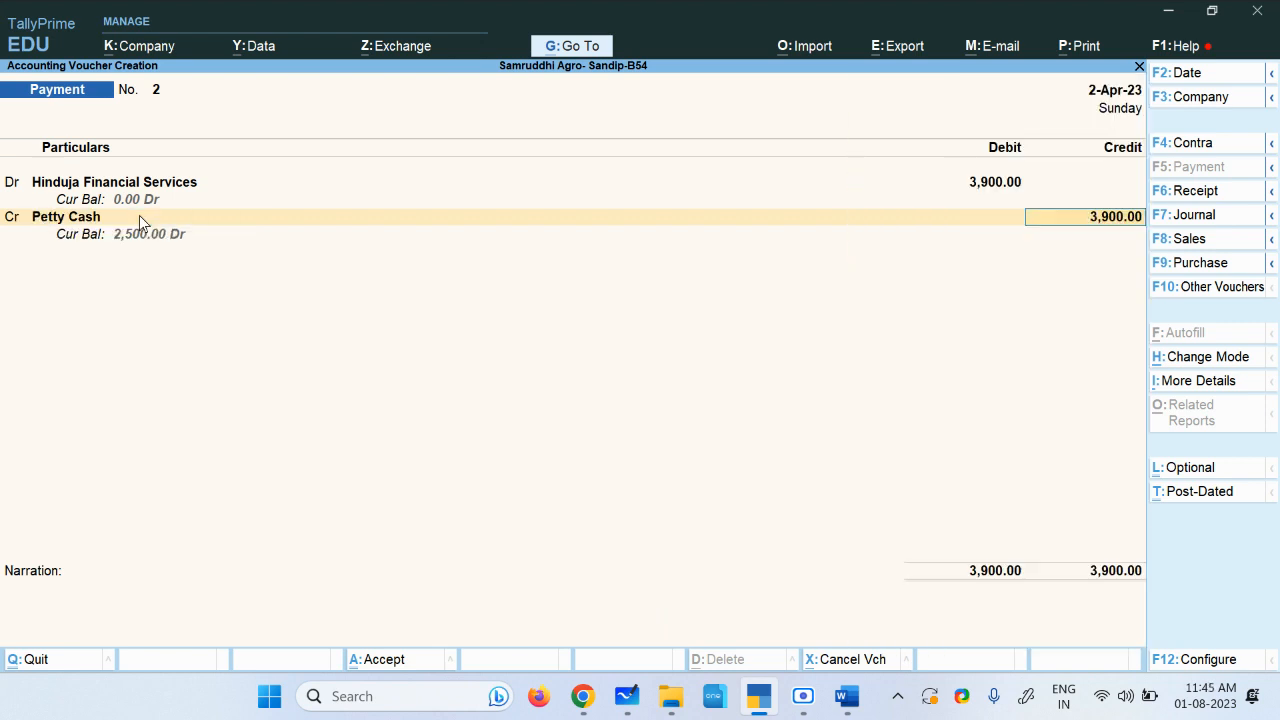
key("Return")
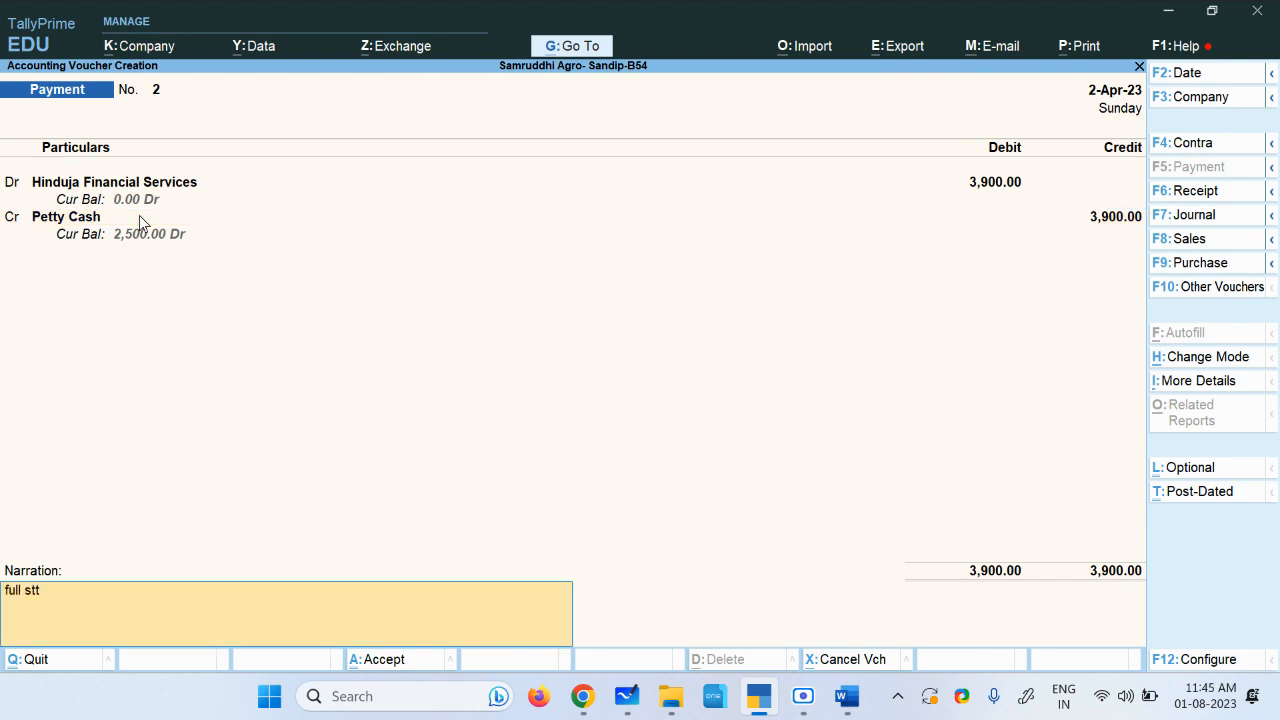
type("full sttettment")
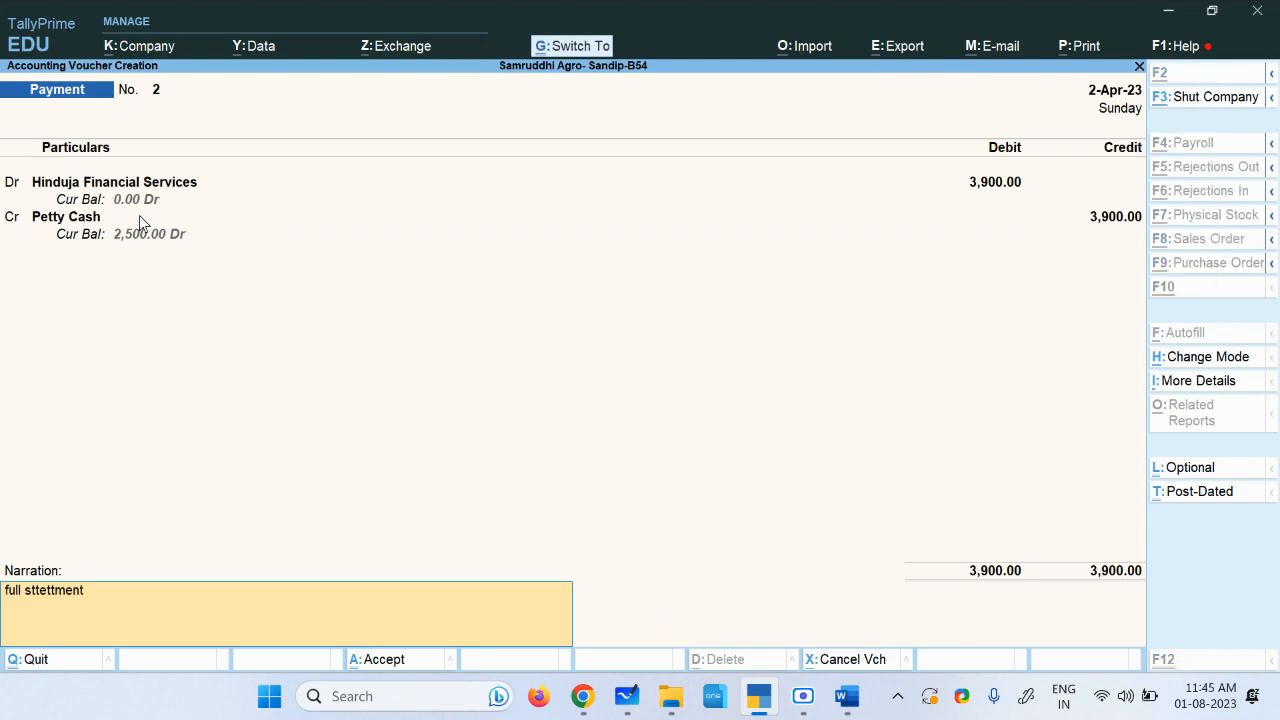
key("ctrl+a")
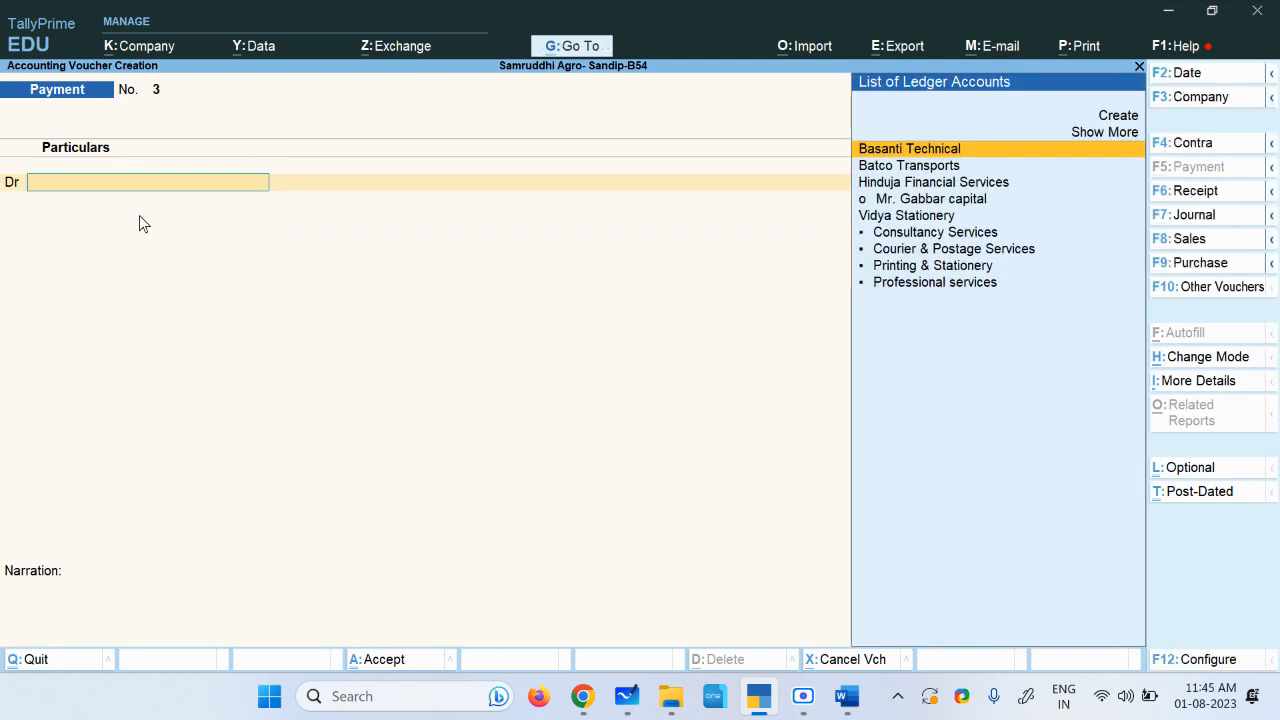
Step: Debit Batco Transports with 2,000 in the next payment voucher
key("Down")
key("Down")
key("Up")
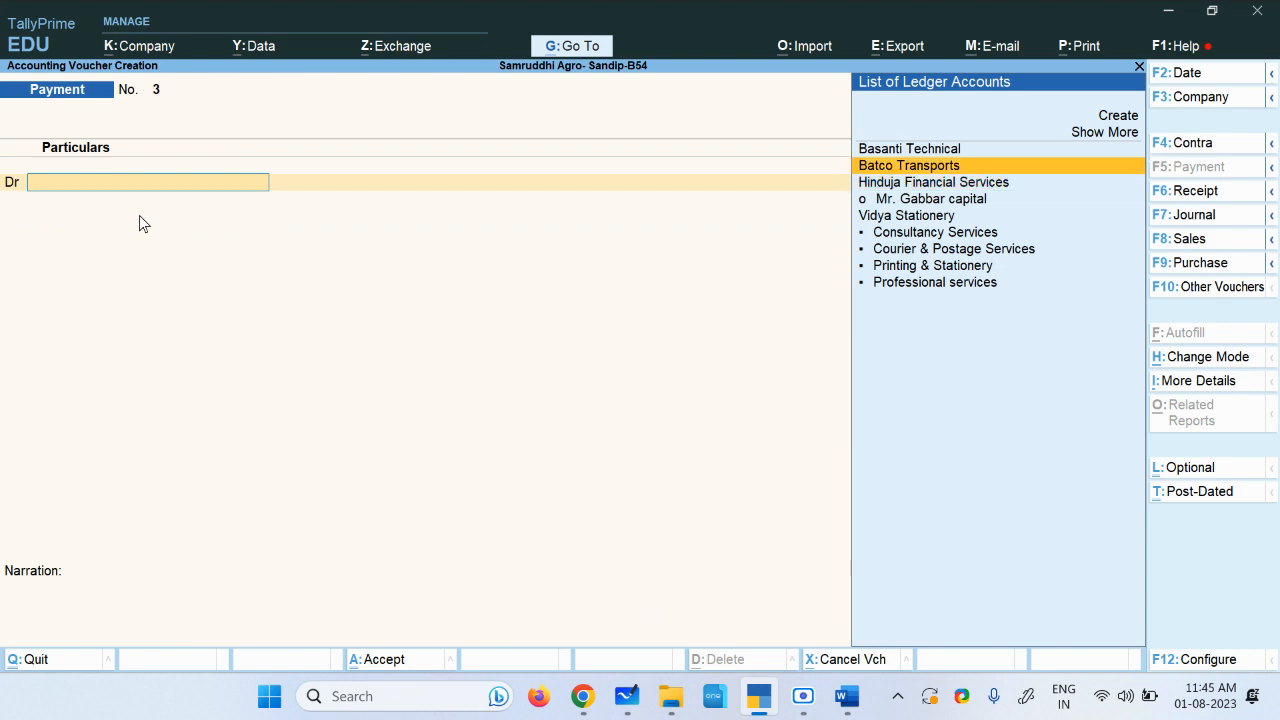
key("Return")
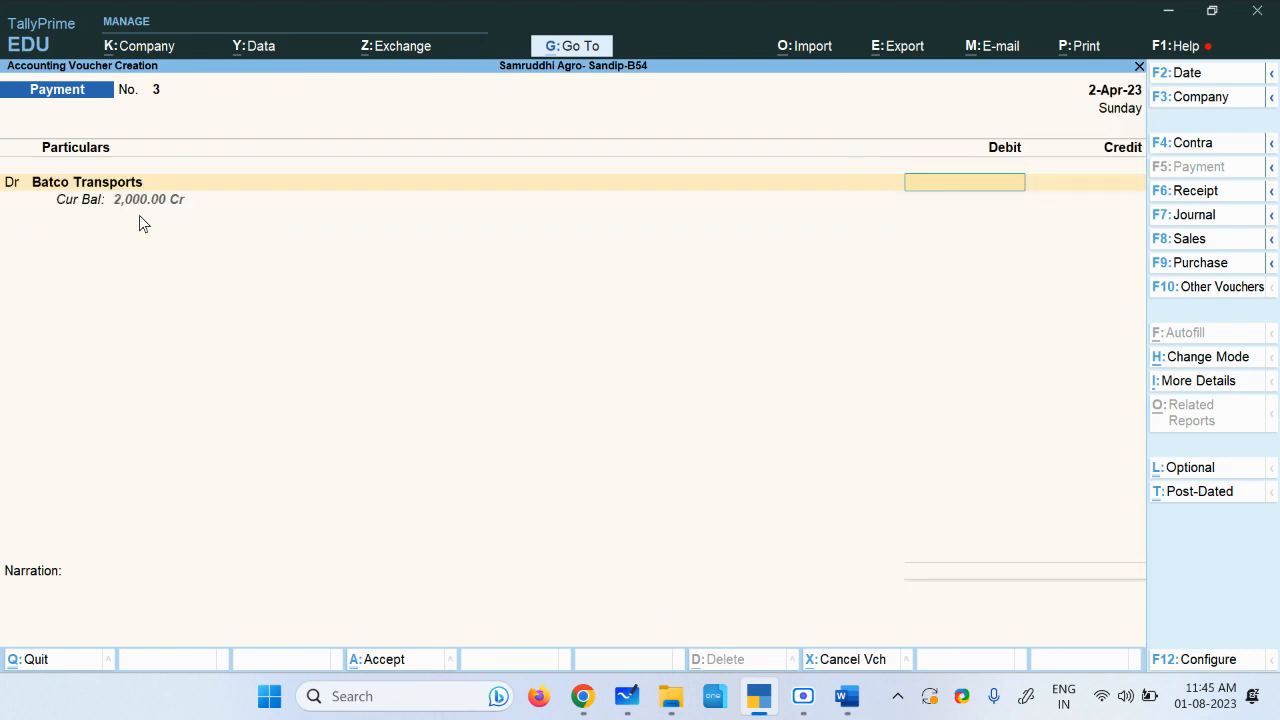
type("2000")
key("Return")
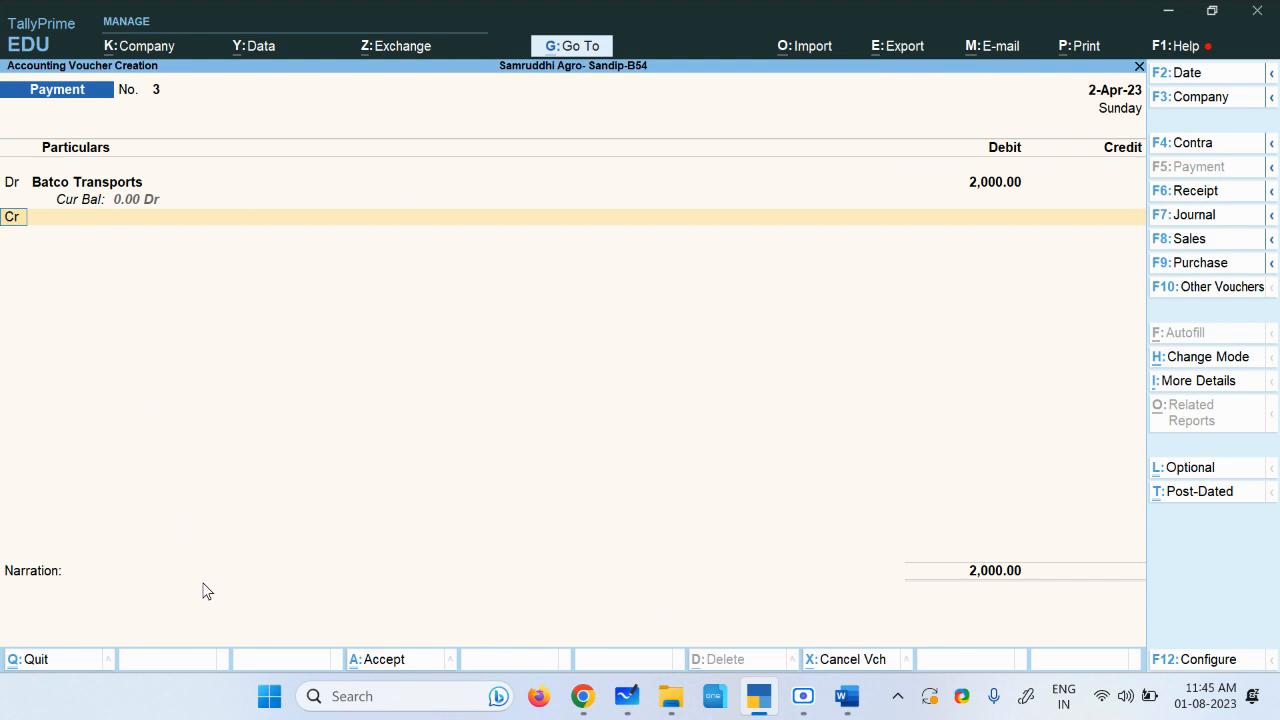
Step: Credit Petty Cash for 2,000, add a full settlement narration and accept the voucher
key("Return")
type("P")
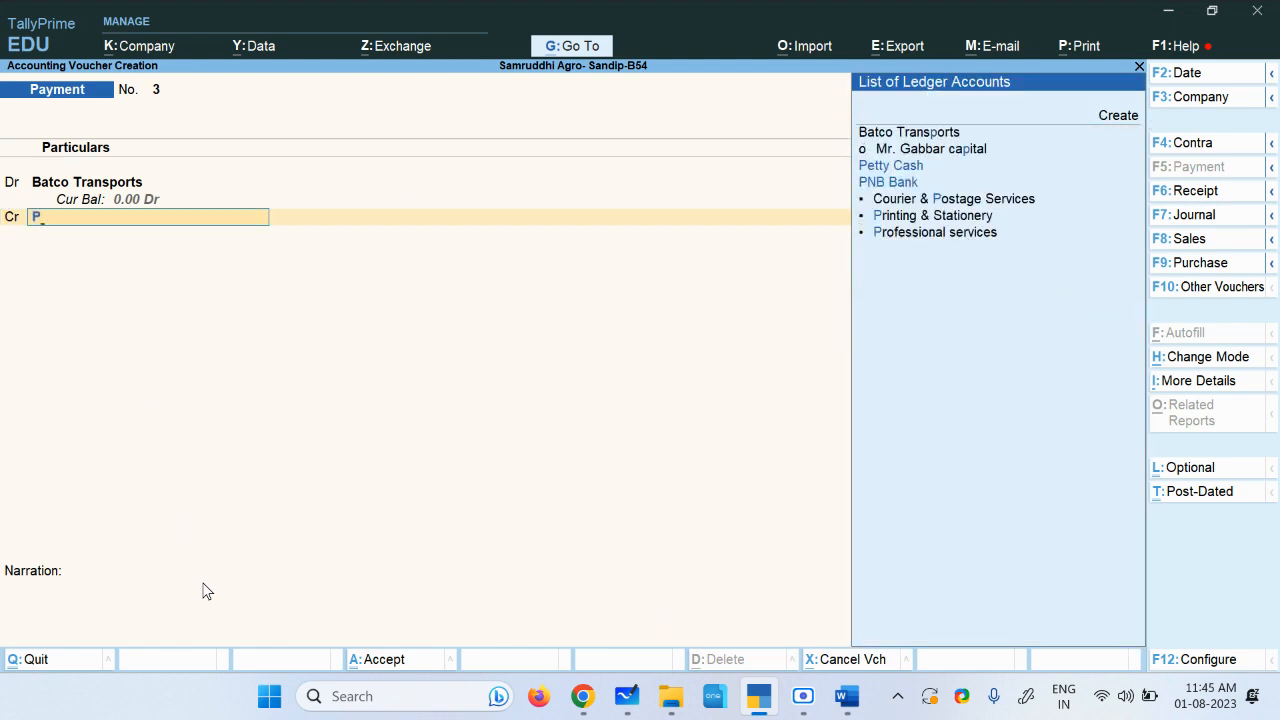
key("Down")
key("Down")
key("Return")
key("Return")
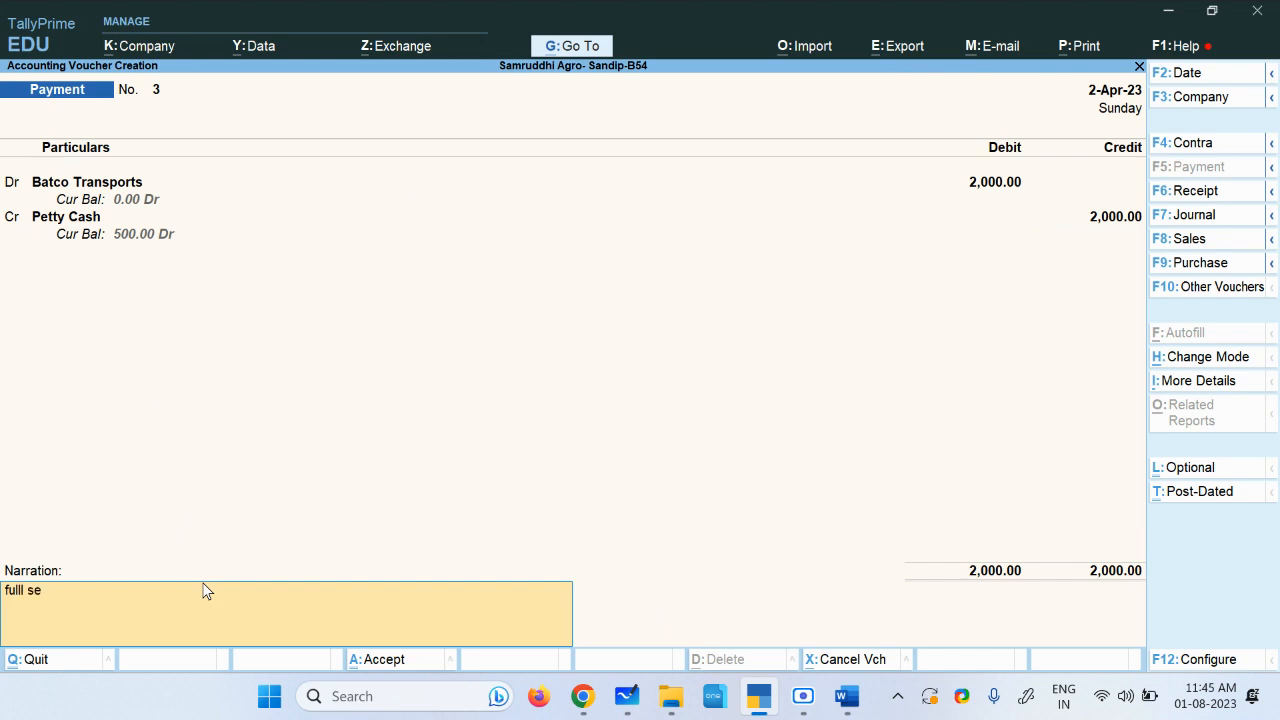
type("fulll settlement")
key("ctrl+a")
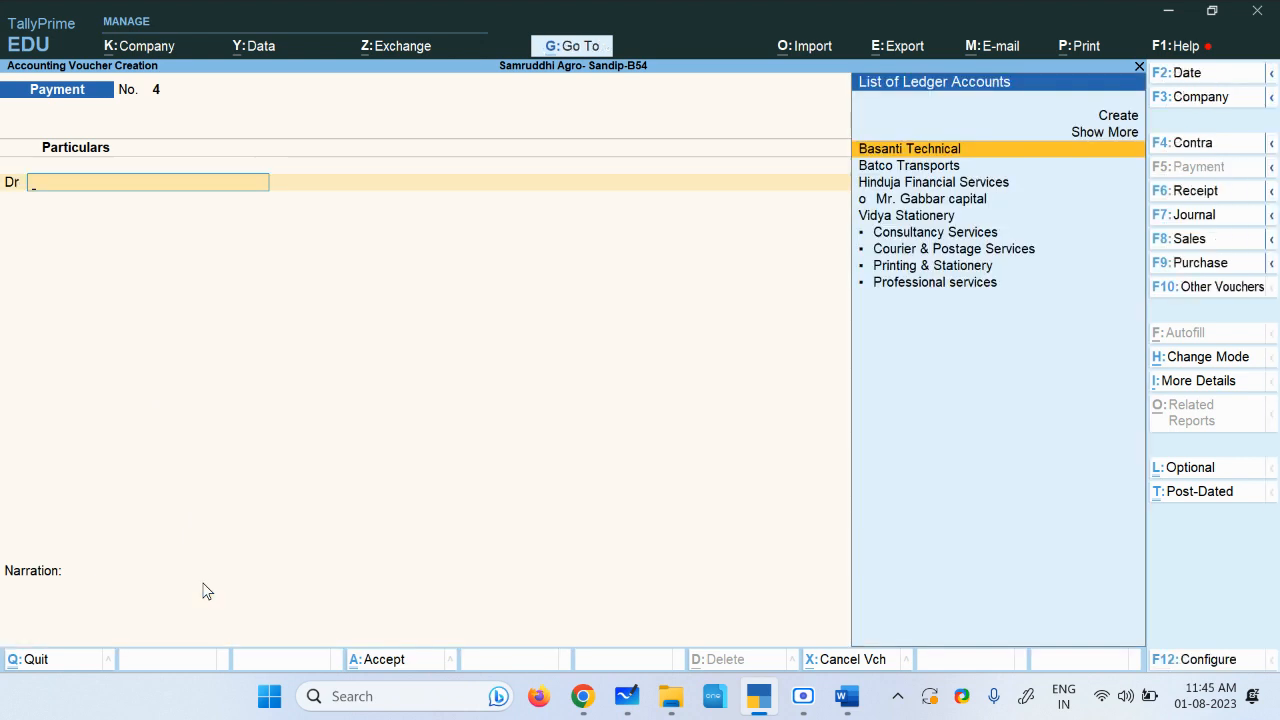
Step: Debit Vidya Stationery with 500 in the next payment voucher
key("Down")
key("Down")
key("Down")
key("Down")
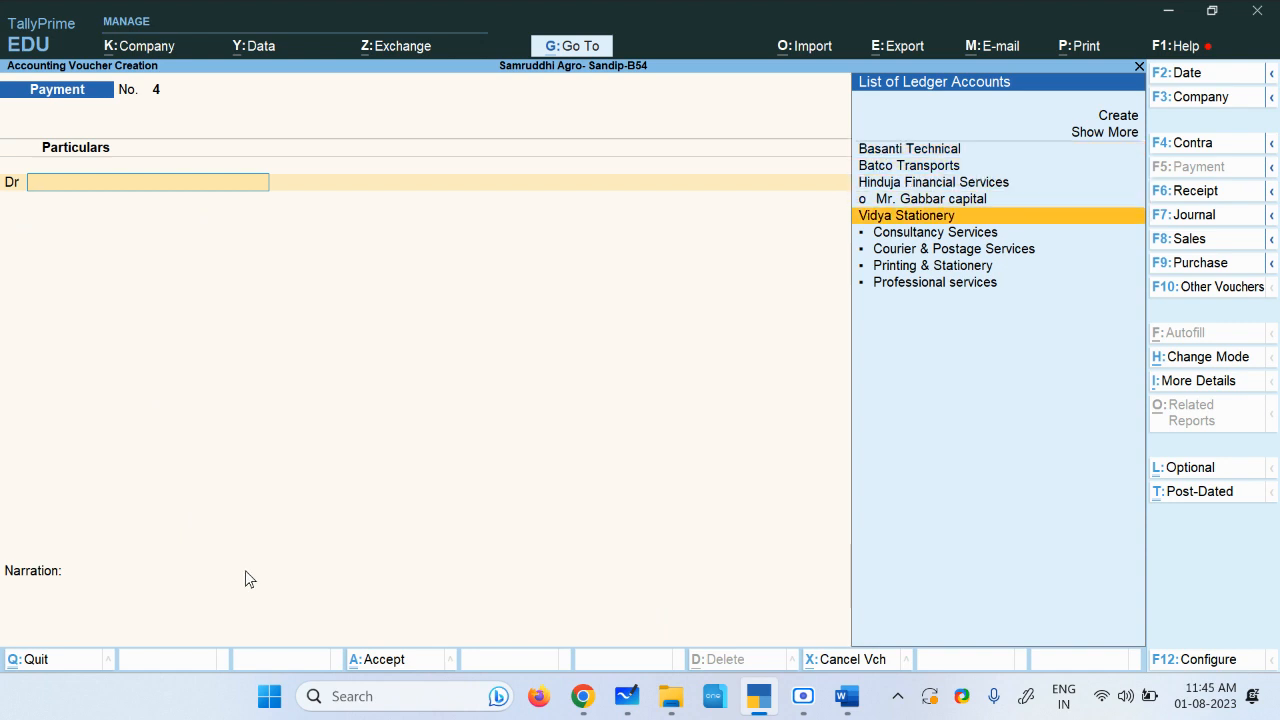
key("Return")
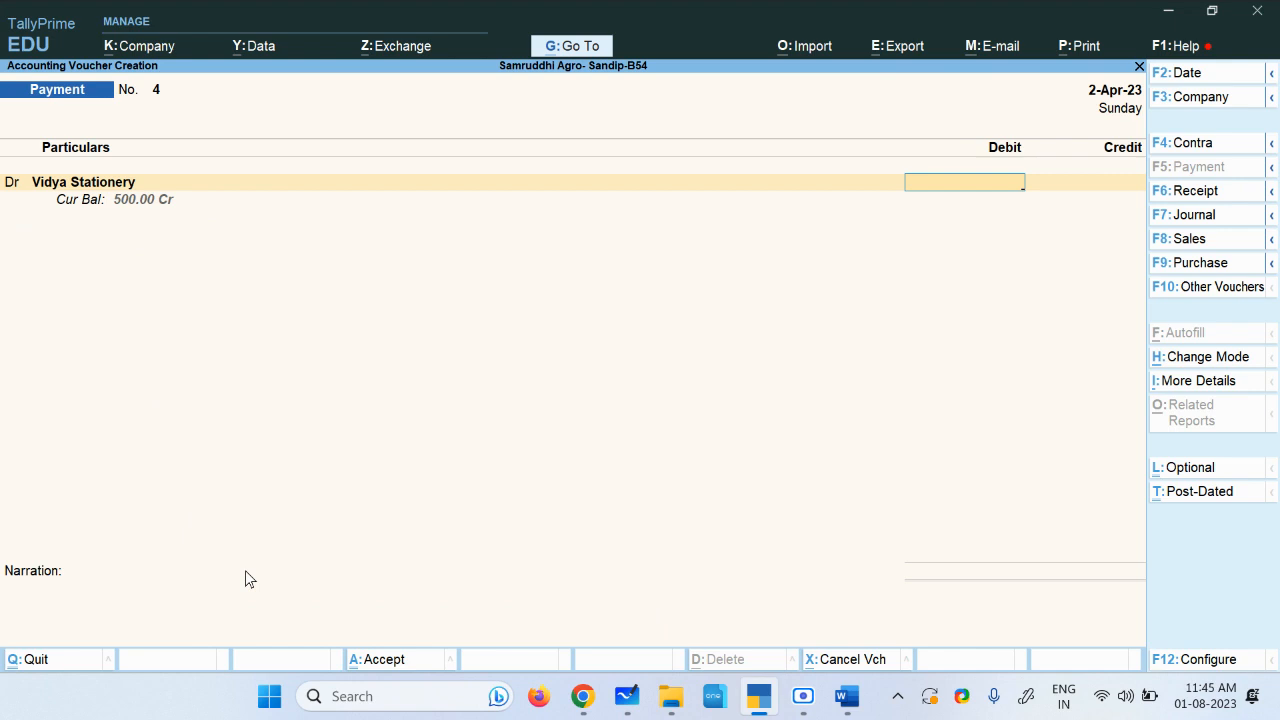
type("500")
key("Return")
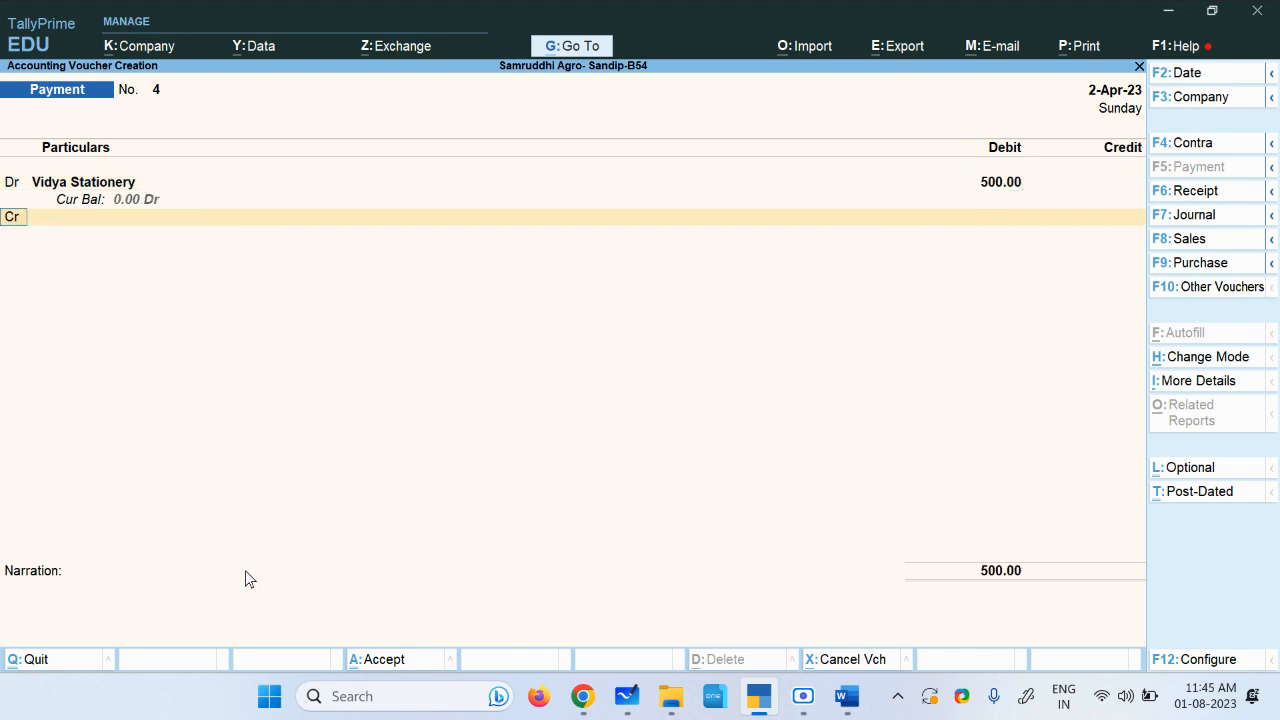
Step: Credit Petty Cash for 500, add a full settlement narration and accept the voucher
key("Return")
type("P")
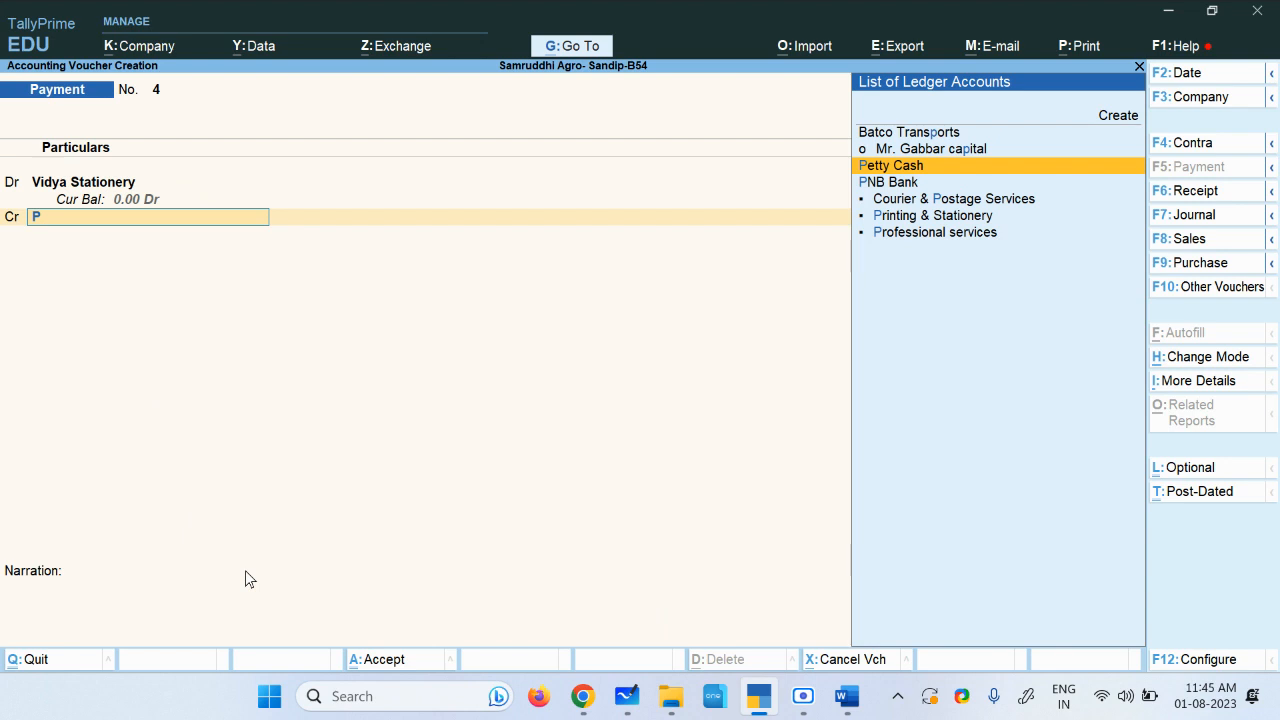
key("Return")
key("Return")
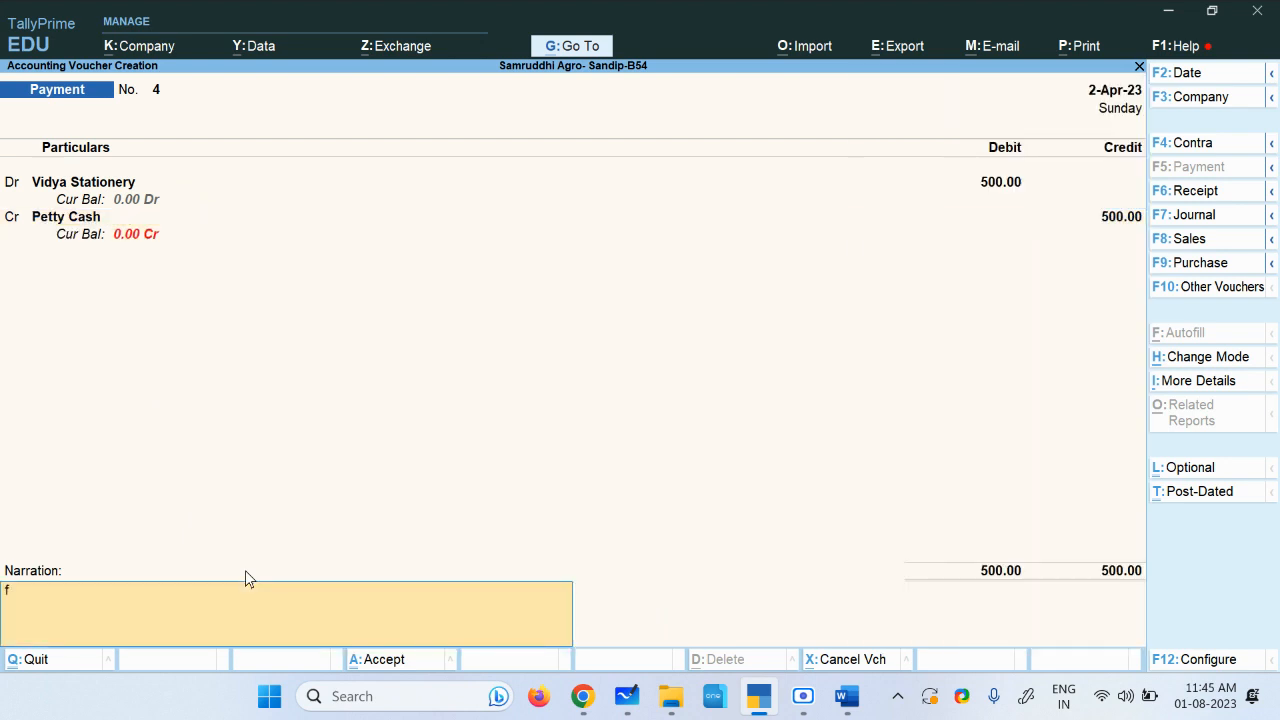
type("full settlement")
key("ctrl+a")
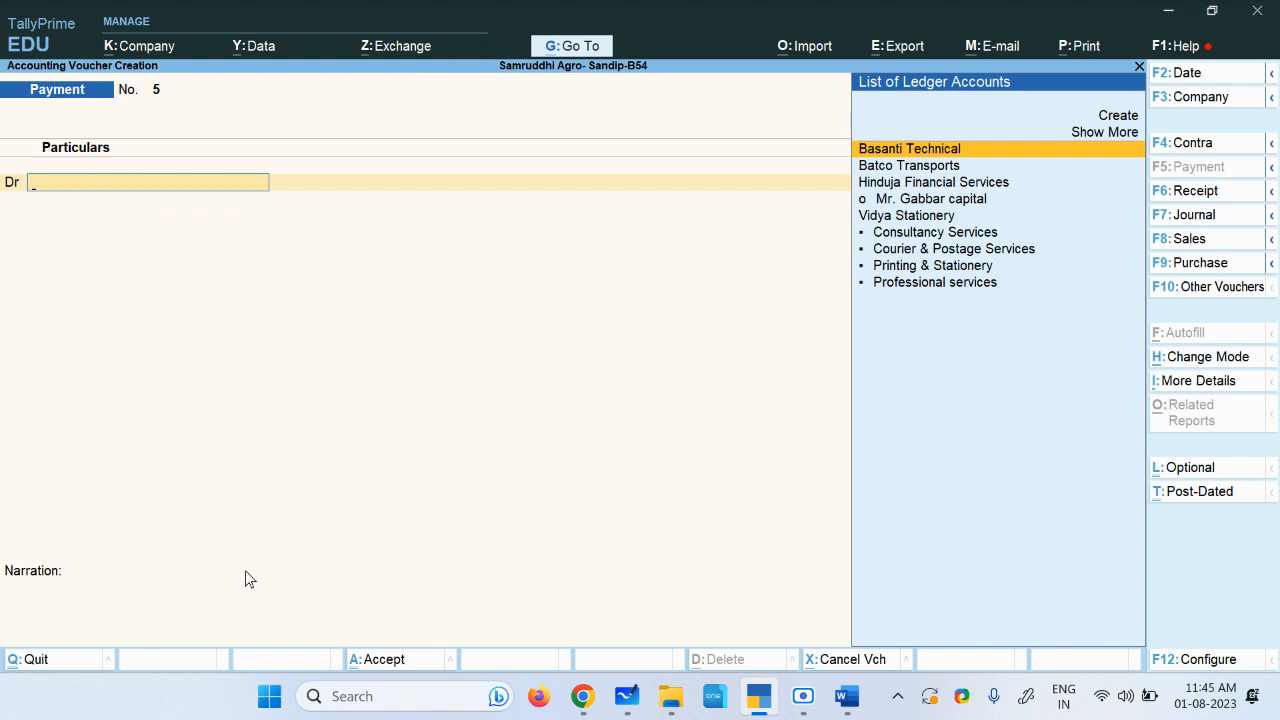
Step: Leave voucher entry and open the Balance Sheet
key("Escape")
key("y")
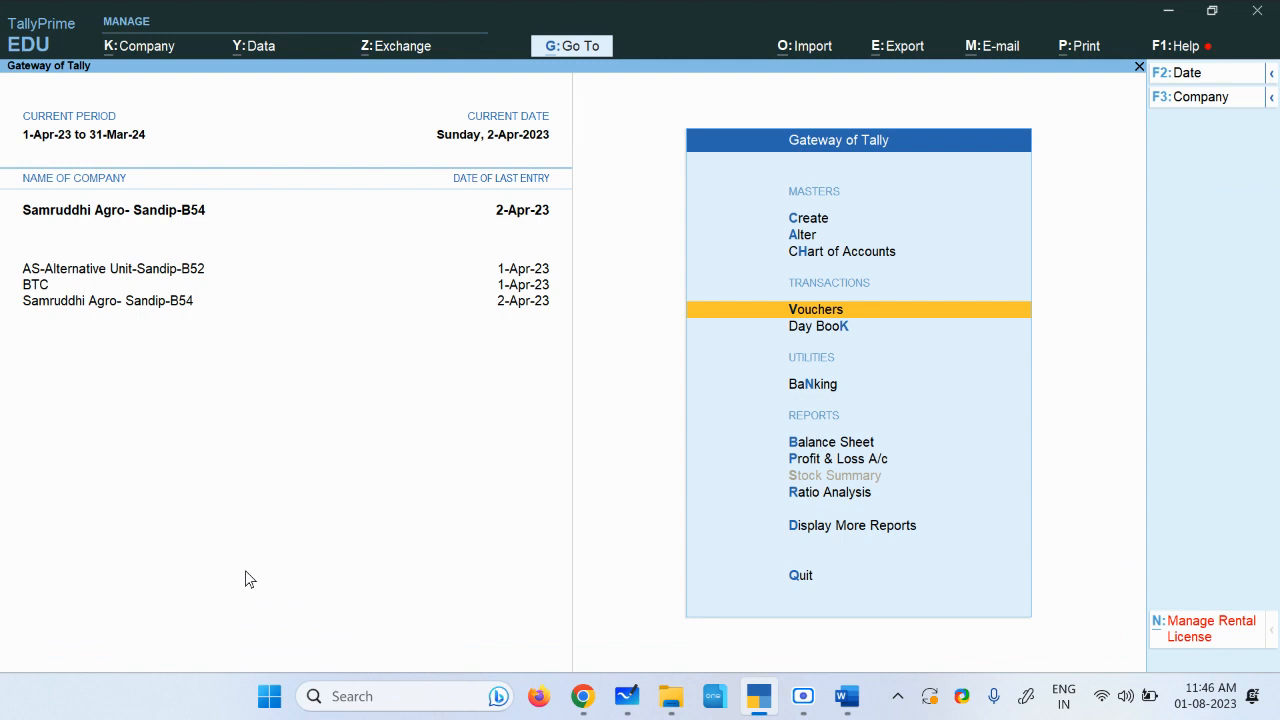
left_click(846, 449)
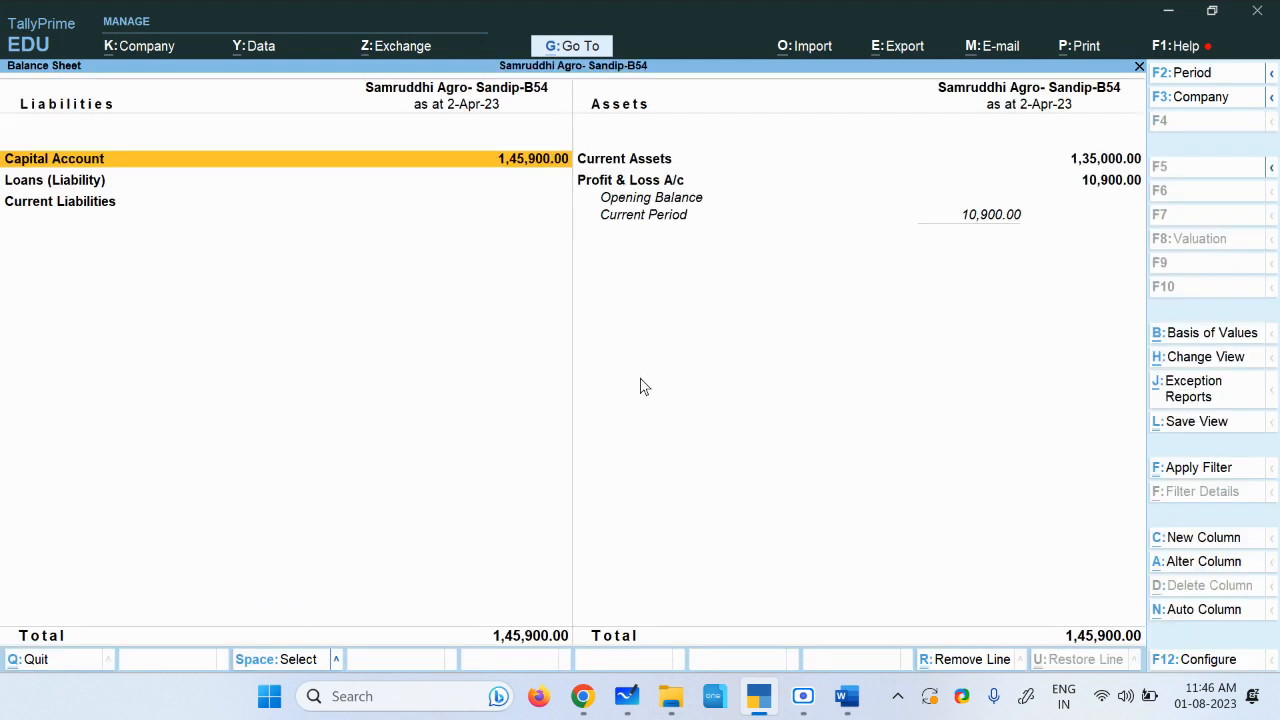
Step: Review the Balance Sheet's liability and asset groups line by line
left_click(86, 207)
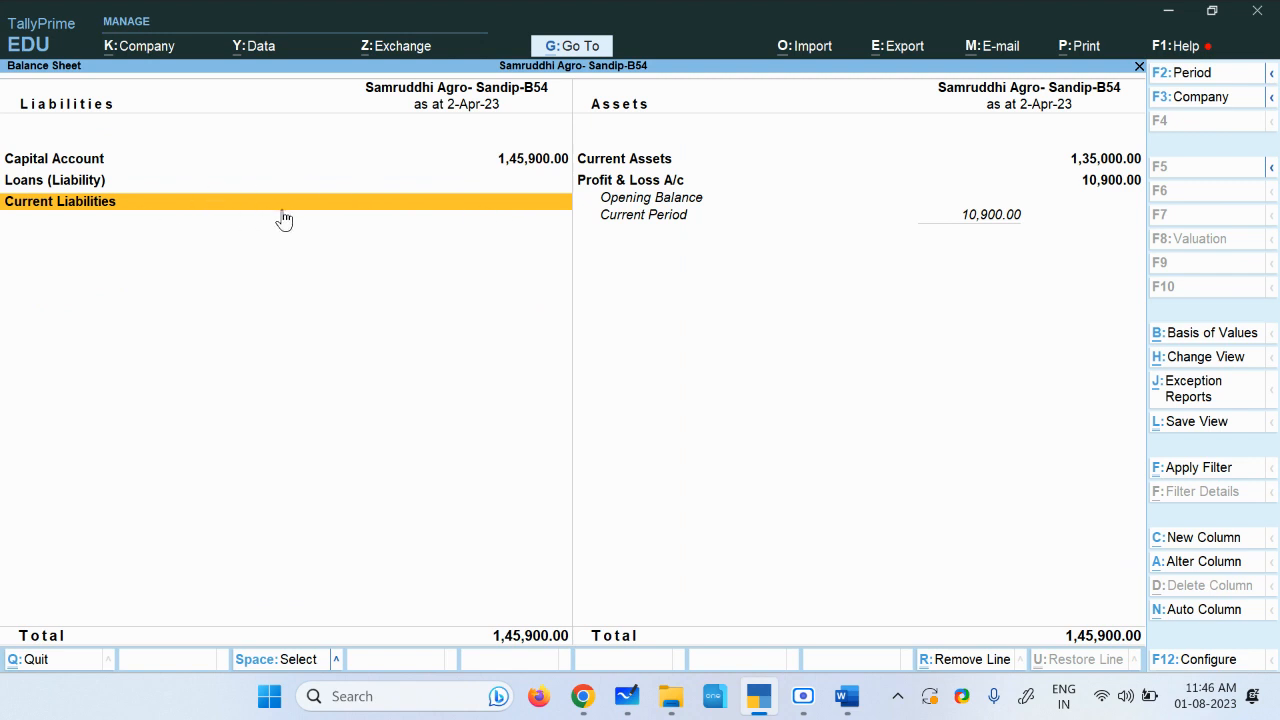
left_click(451, 162)
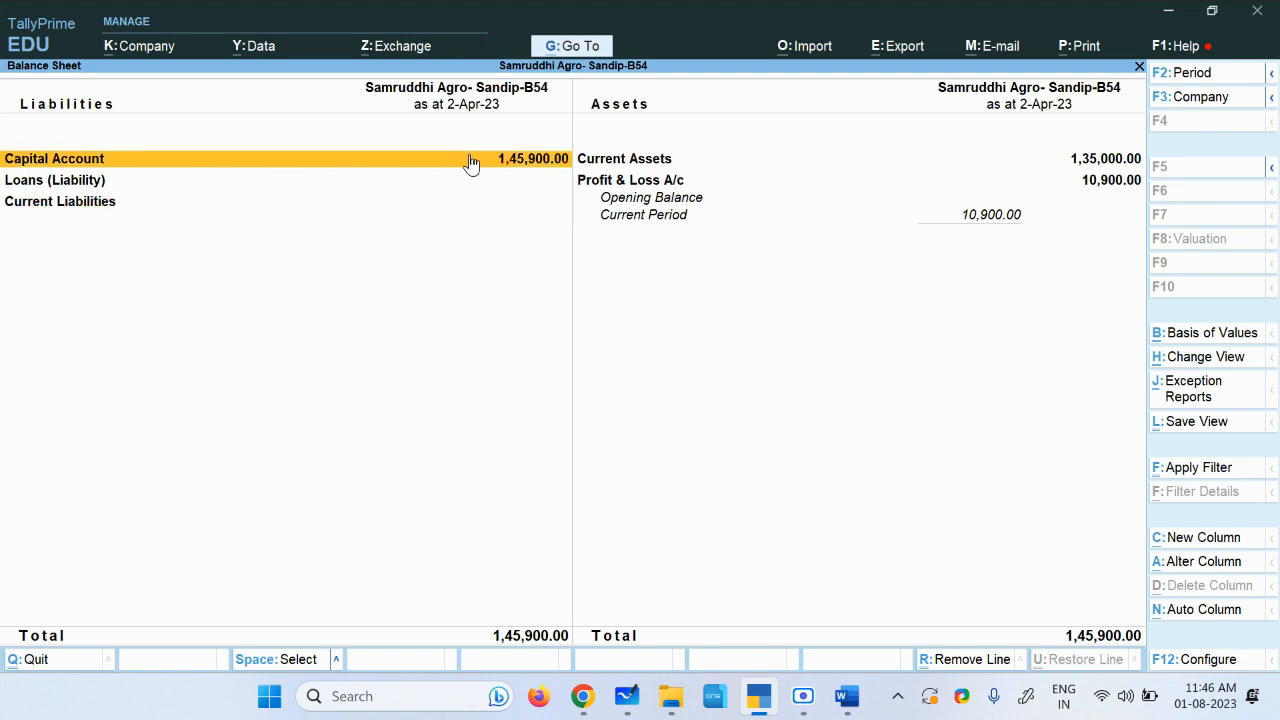
left_click(62, 186)
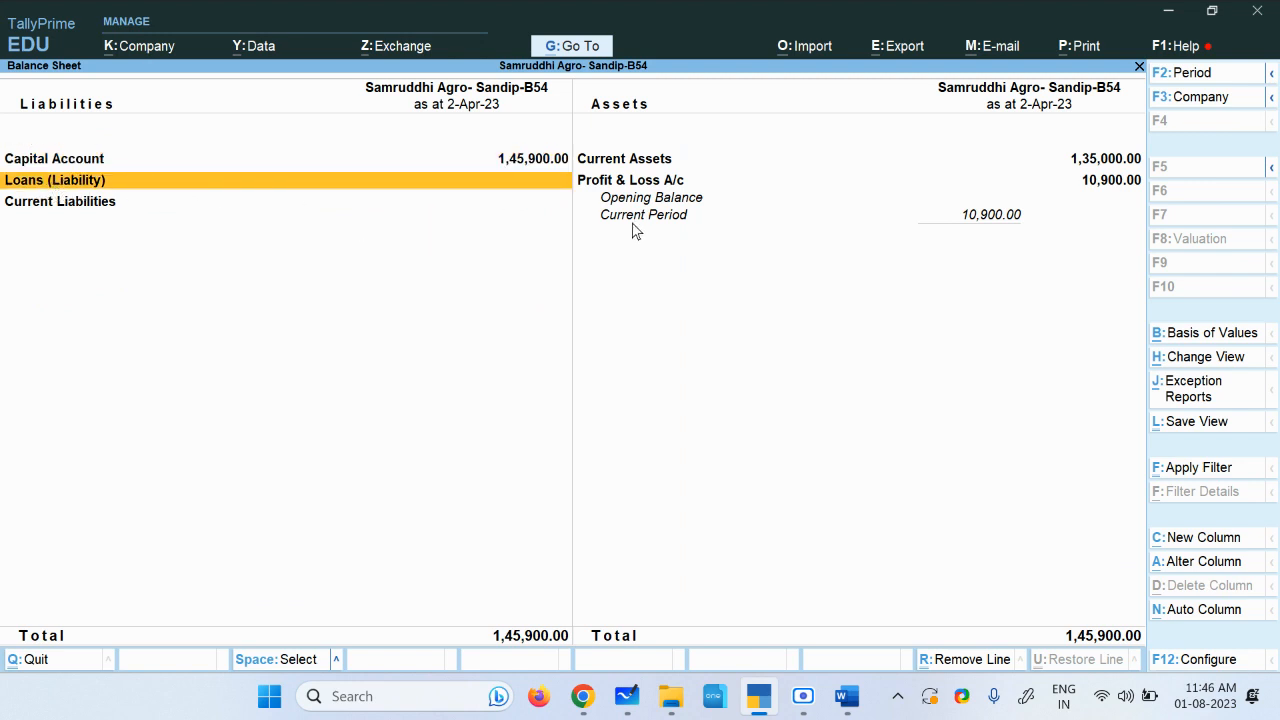
left_click(657, 160)
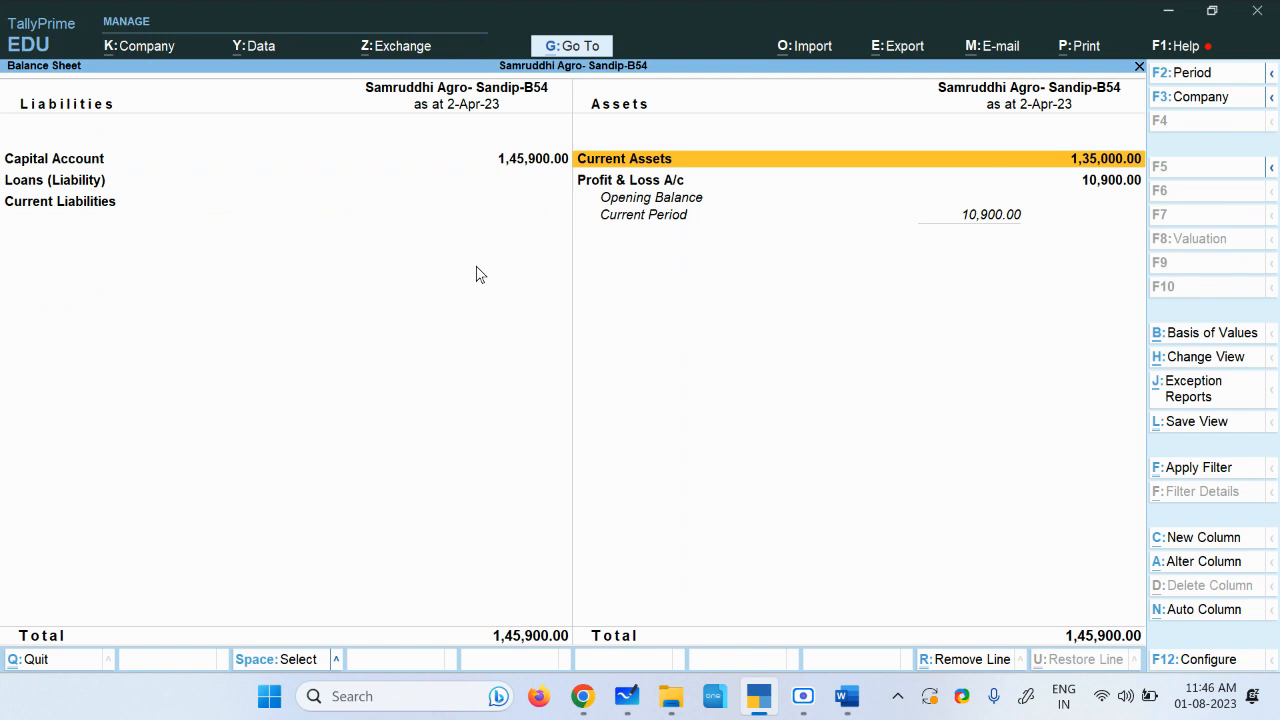
left_click(114, 204)
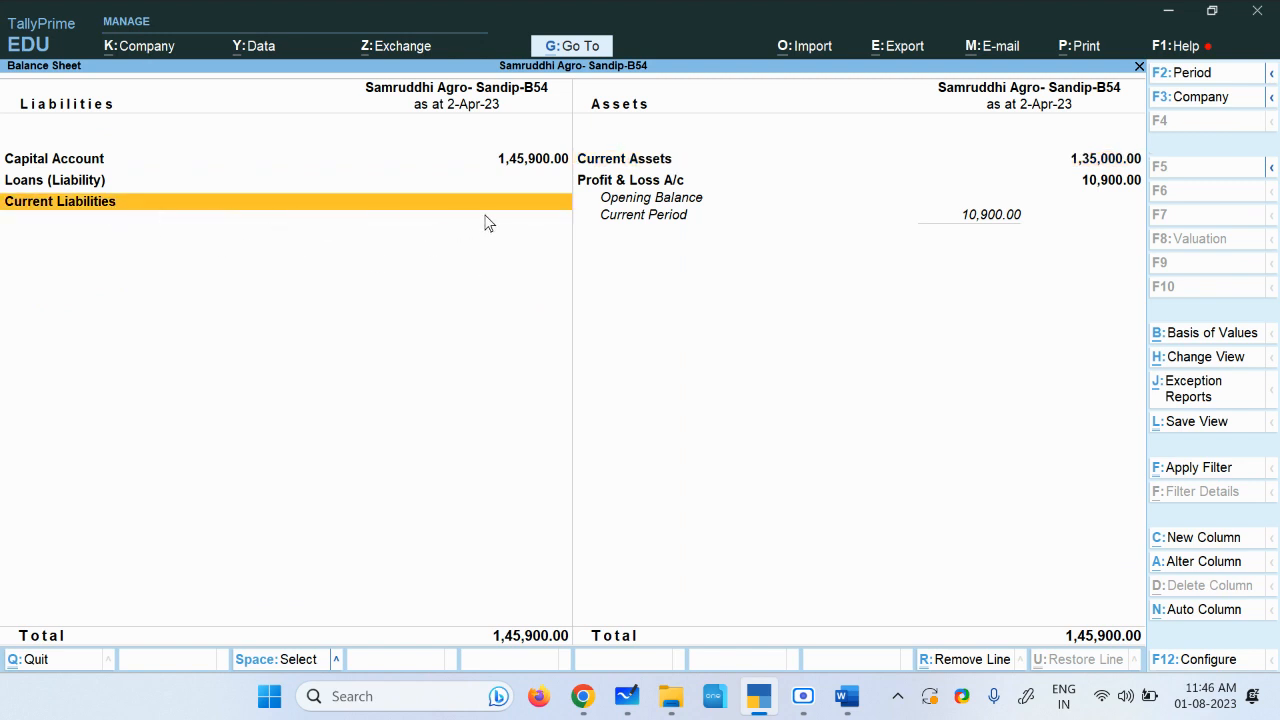
Step: Open the Trial Balance from the additional reports and switch it to a ledger-wise view
key("Escape")
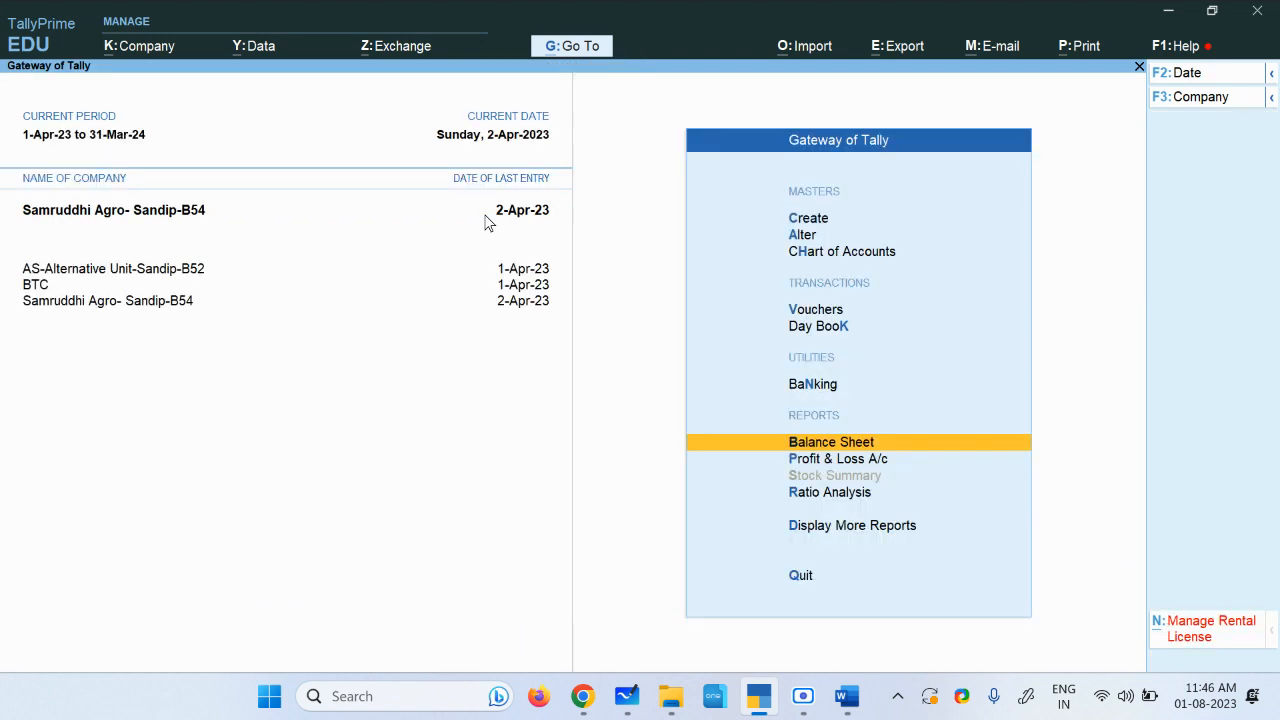
left_click(827, 533)
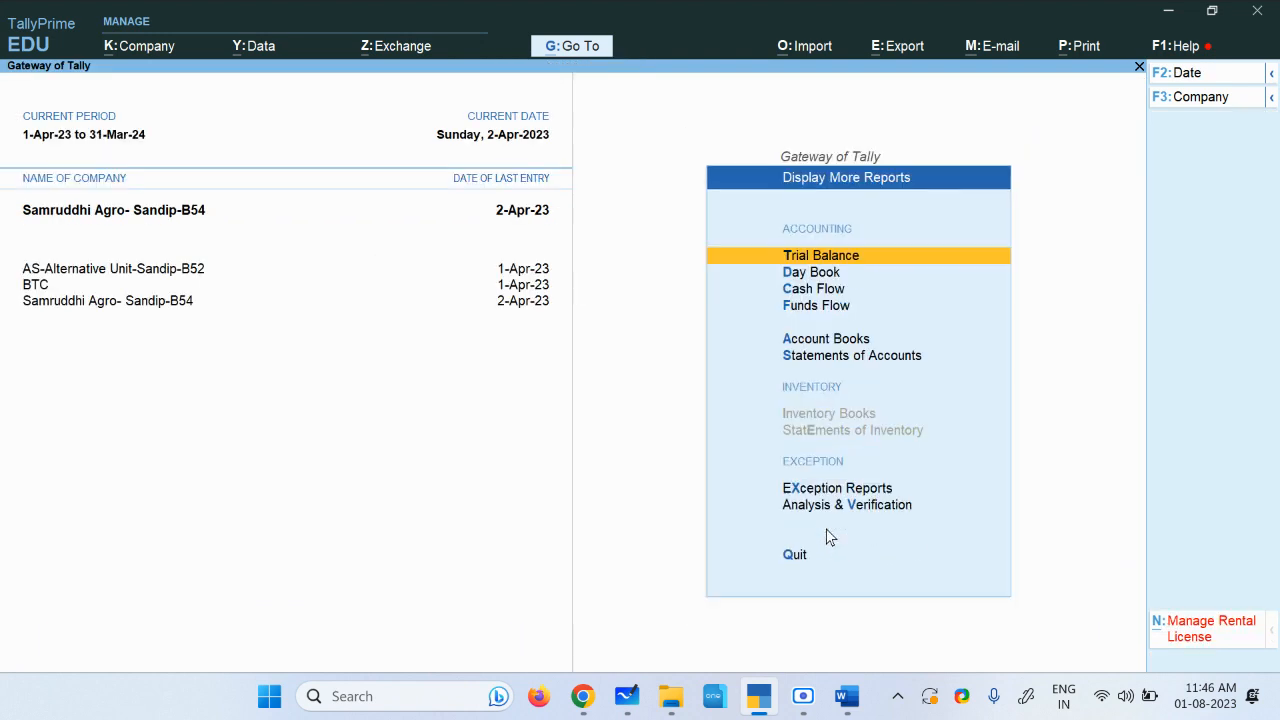
left_click(833, 259)
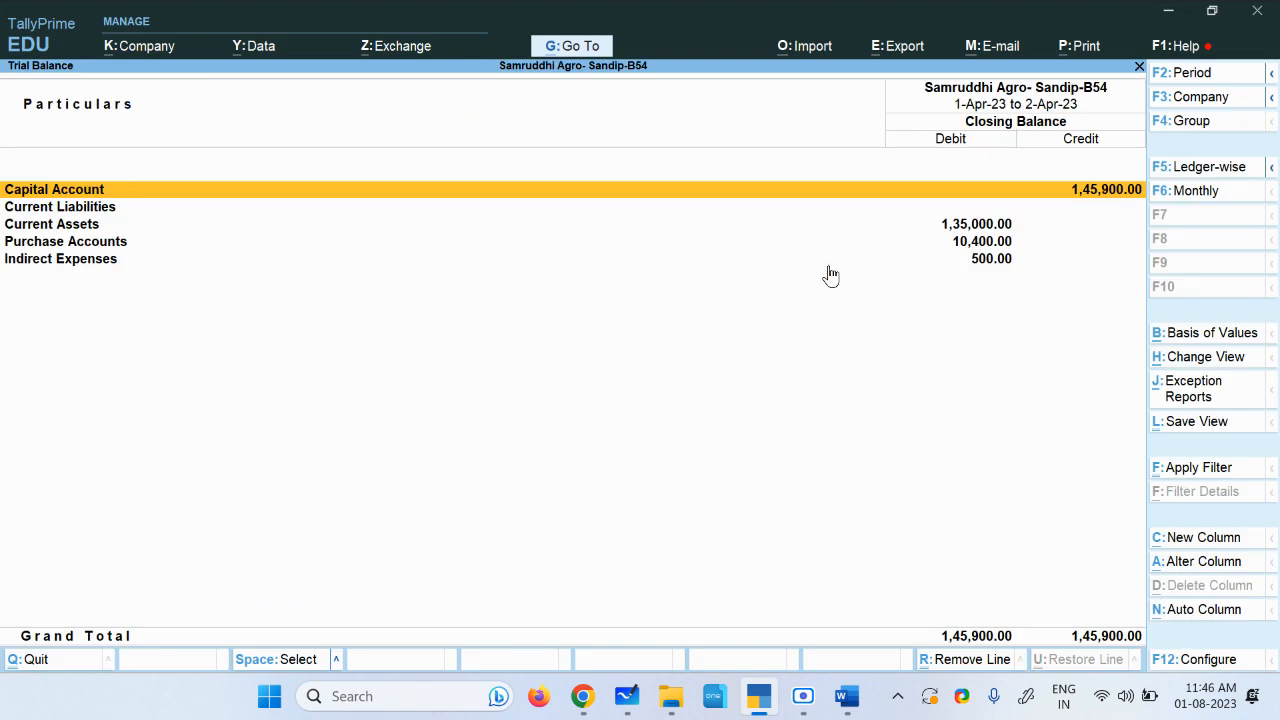
left_click(1200, 172)
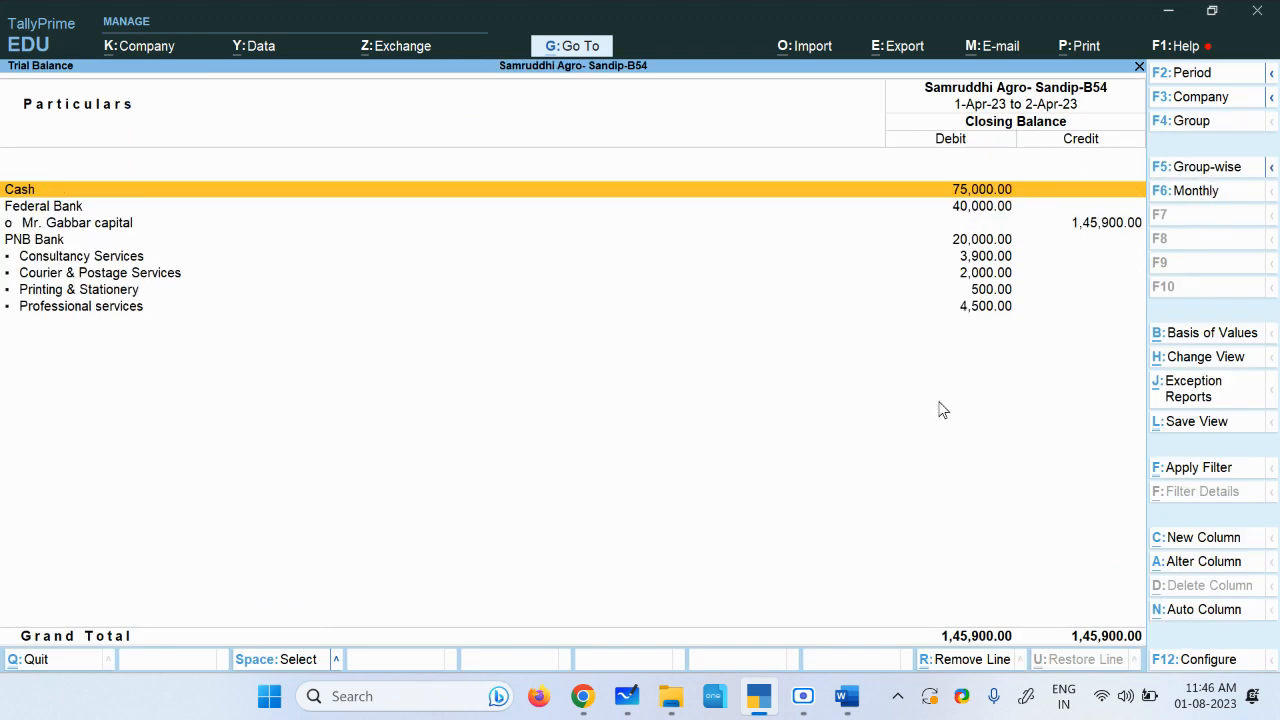
Step: Switch to the assignment document to compare its expected answers, then return to TallyPrime
left_click(847, 696)
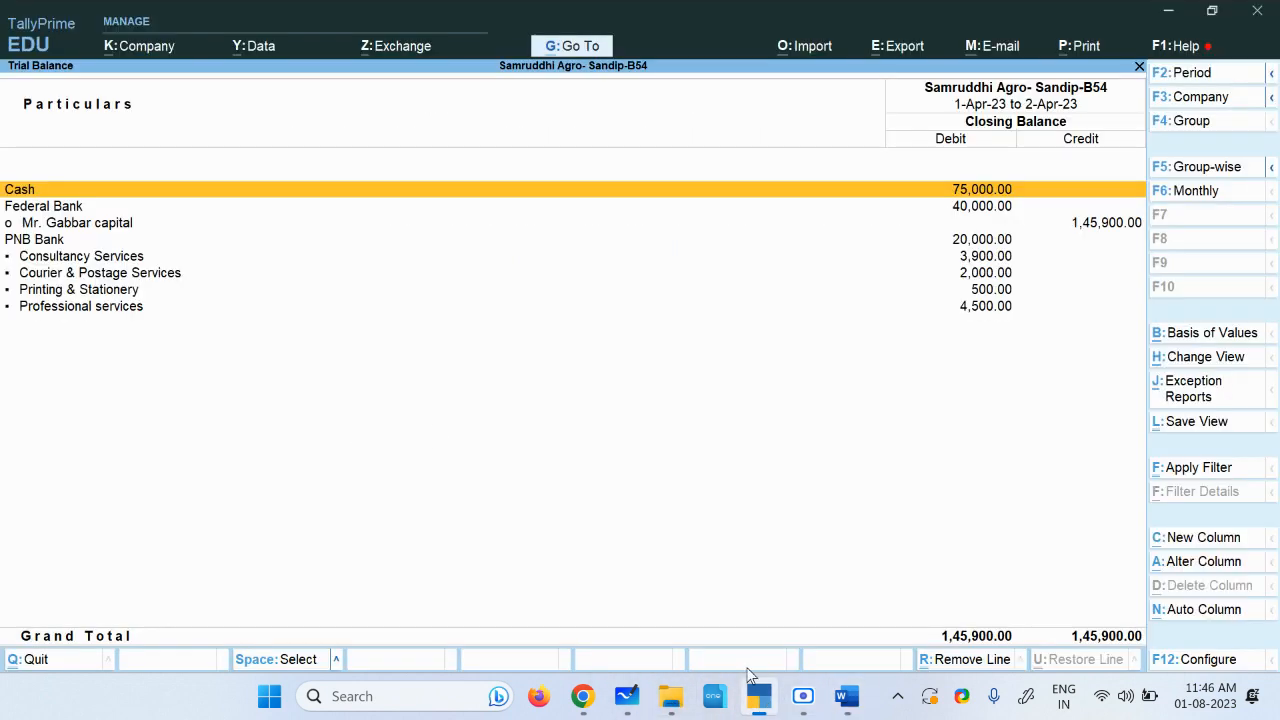
left_click(758, 696)
Step: Open the Cash Flow report and close it again
key("Escape")
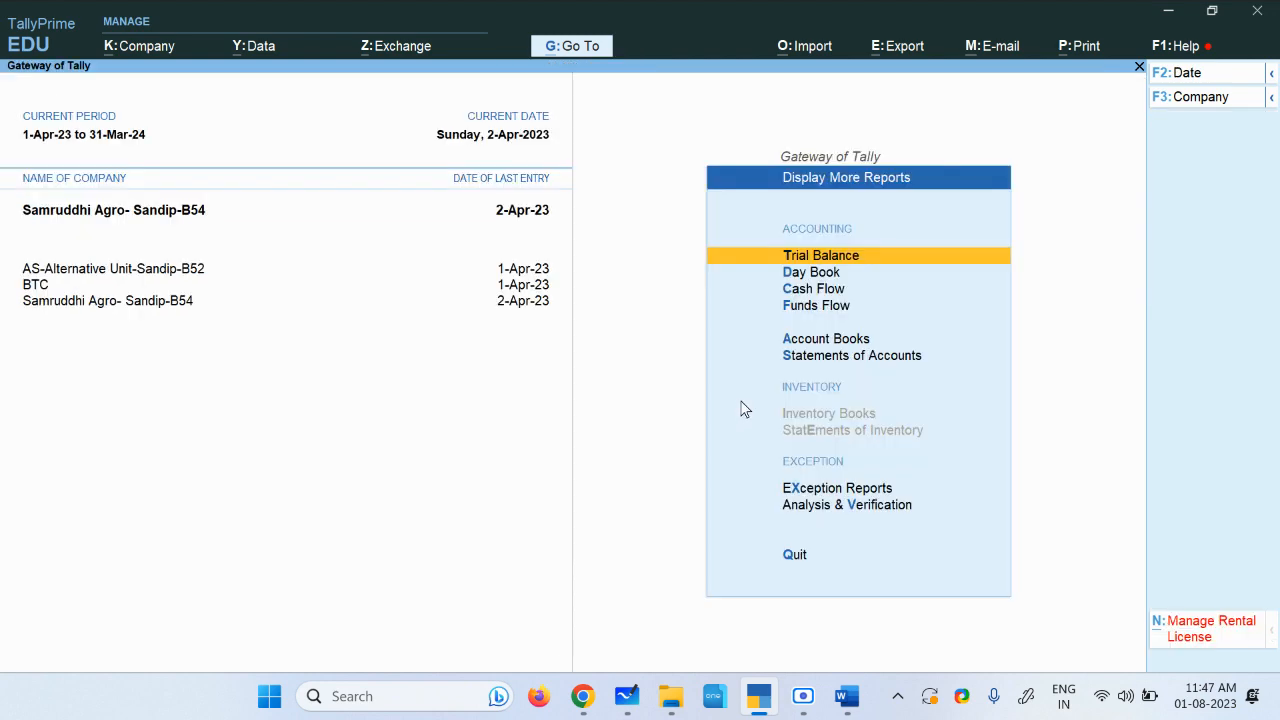
left_click(822, 290)
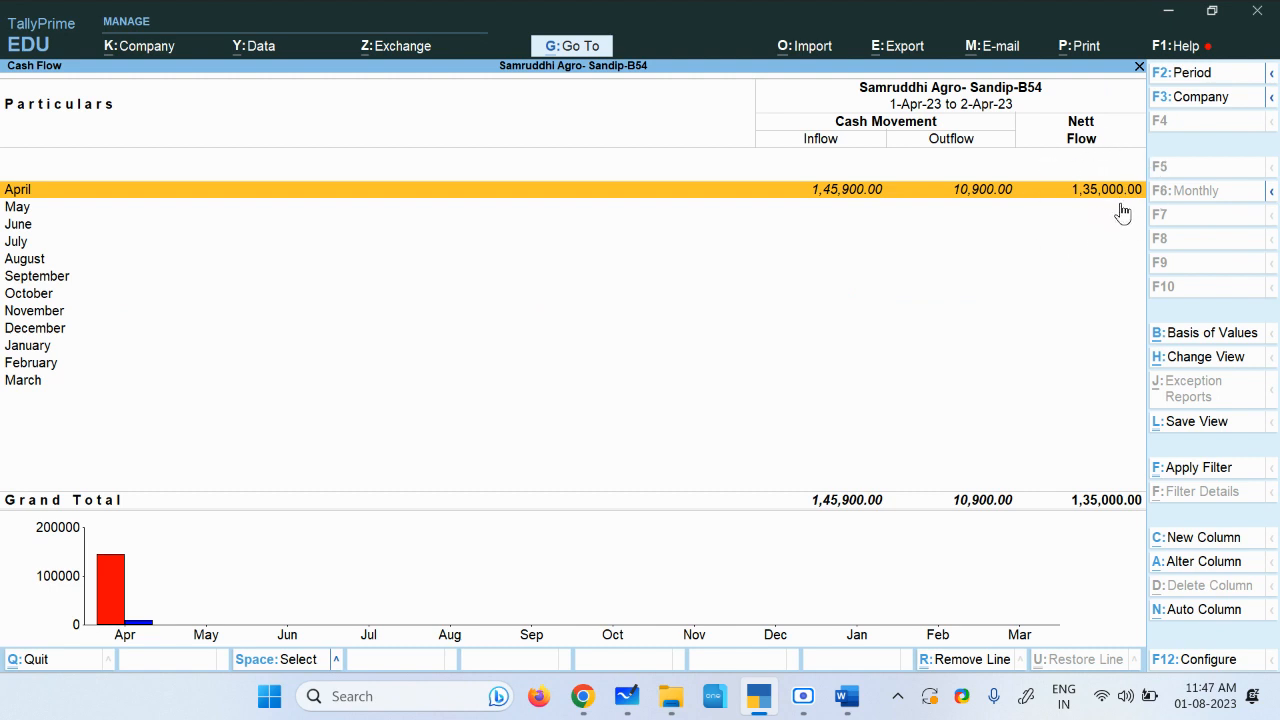
key("Escape")
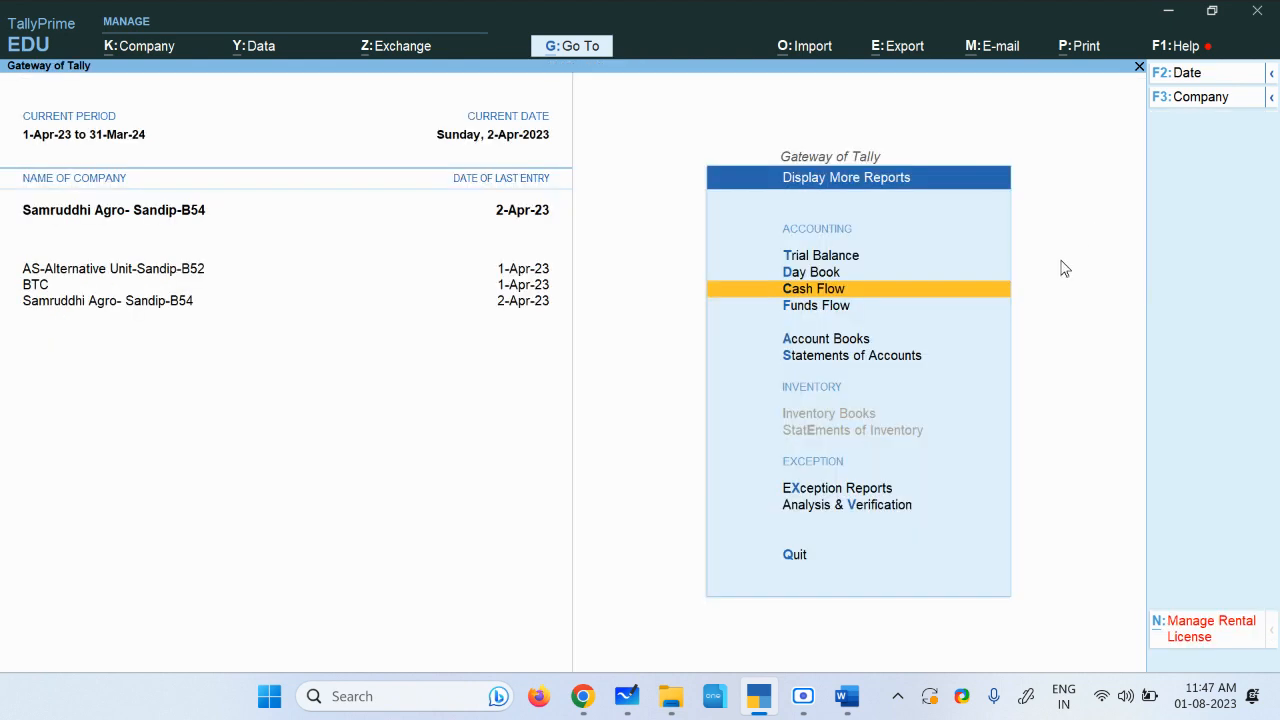
Step: Open the Cash/Bank Book summary under Account Books and return to the reports list
left_click(832, 341)
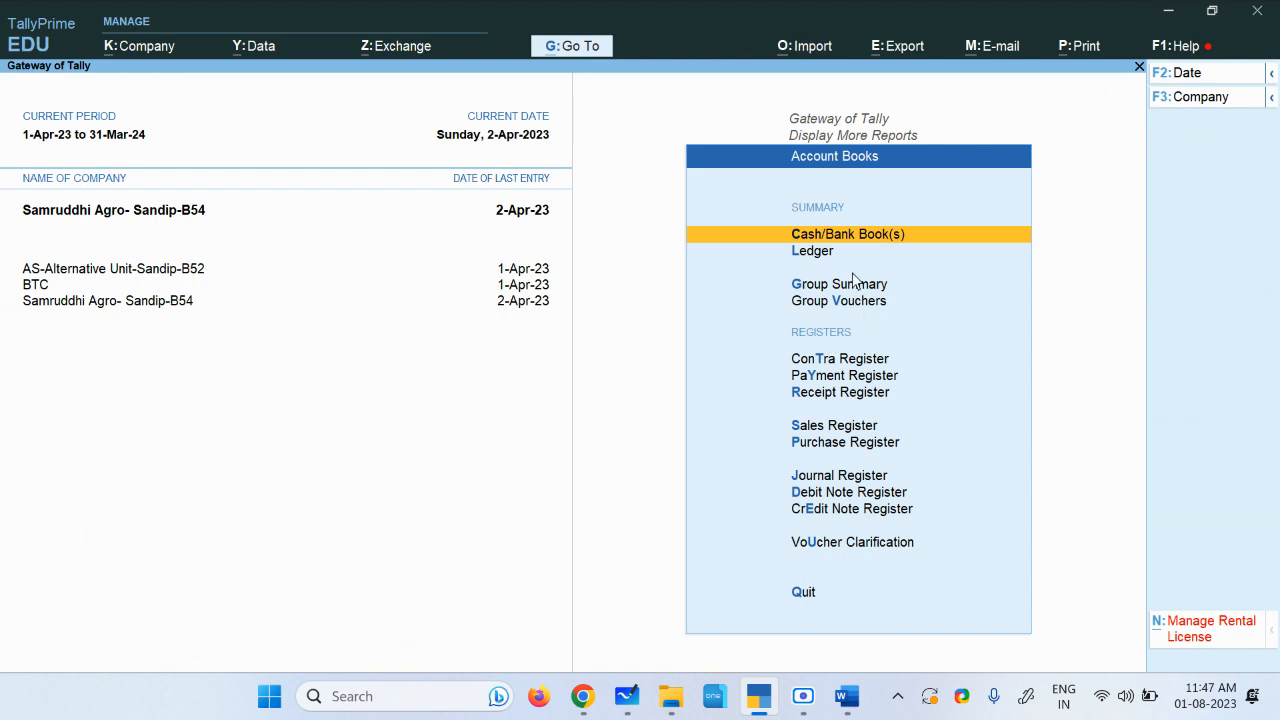
left_click(871, 238)
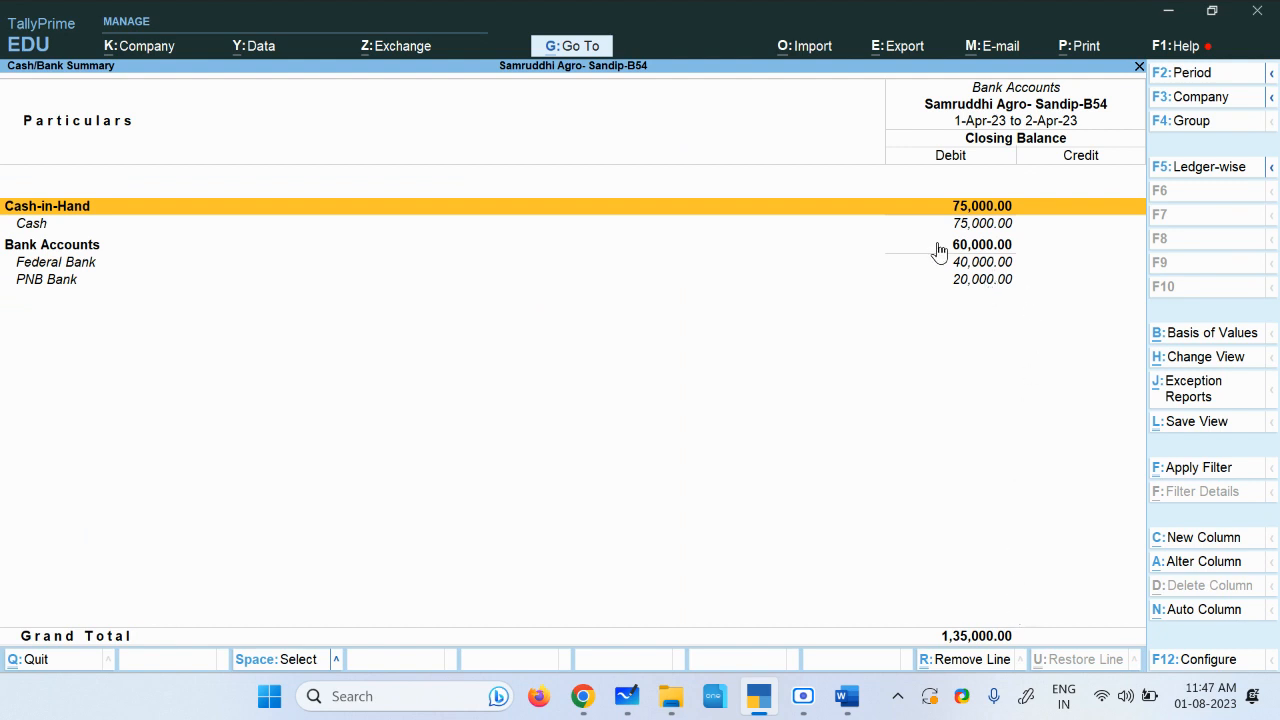
key("Escape")
key("Escape")
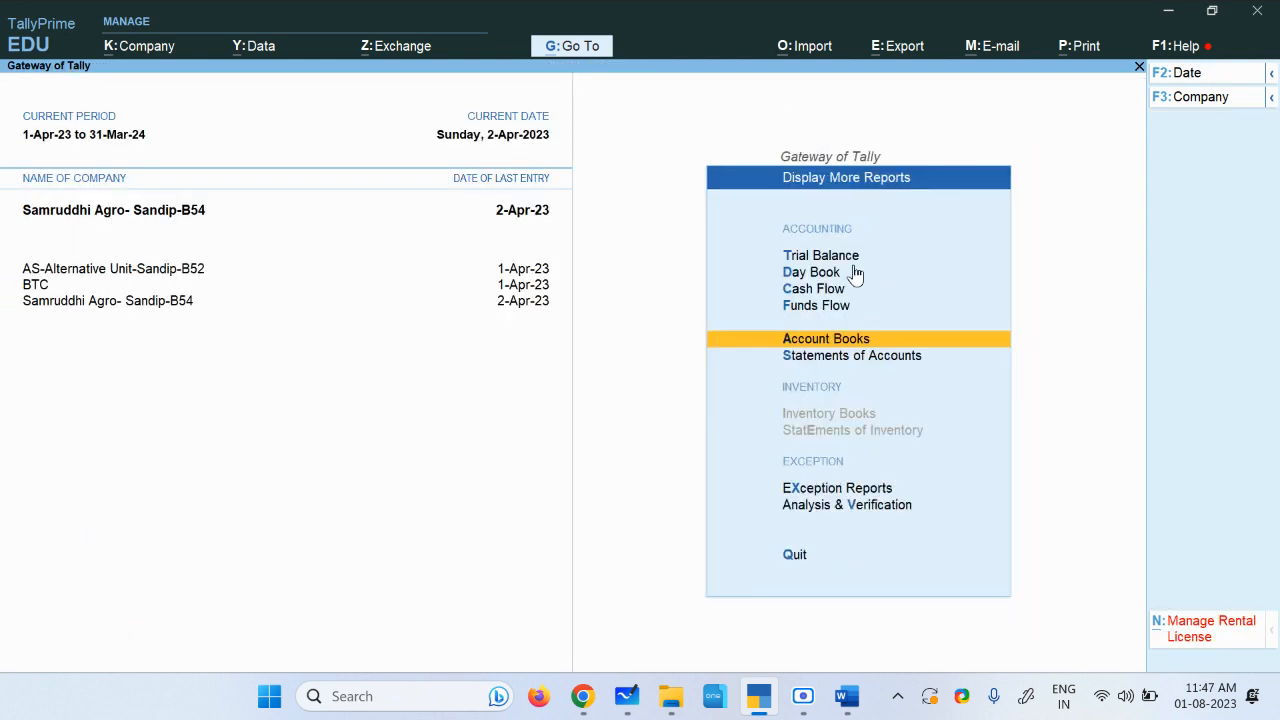
Step: Reopen the Trial Balance in ledger-wise view, then open the Cash Flow report
left_click(834, 255)
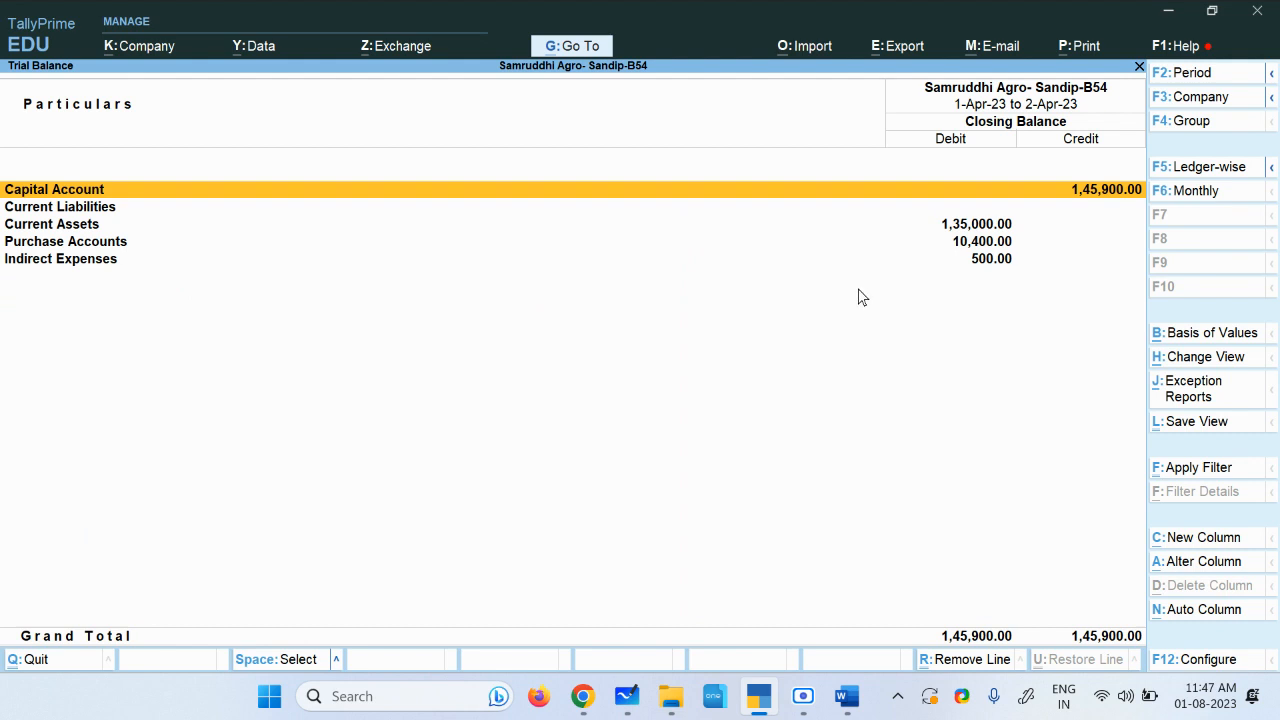
left_click(1194, 174)
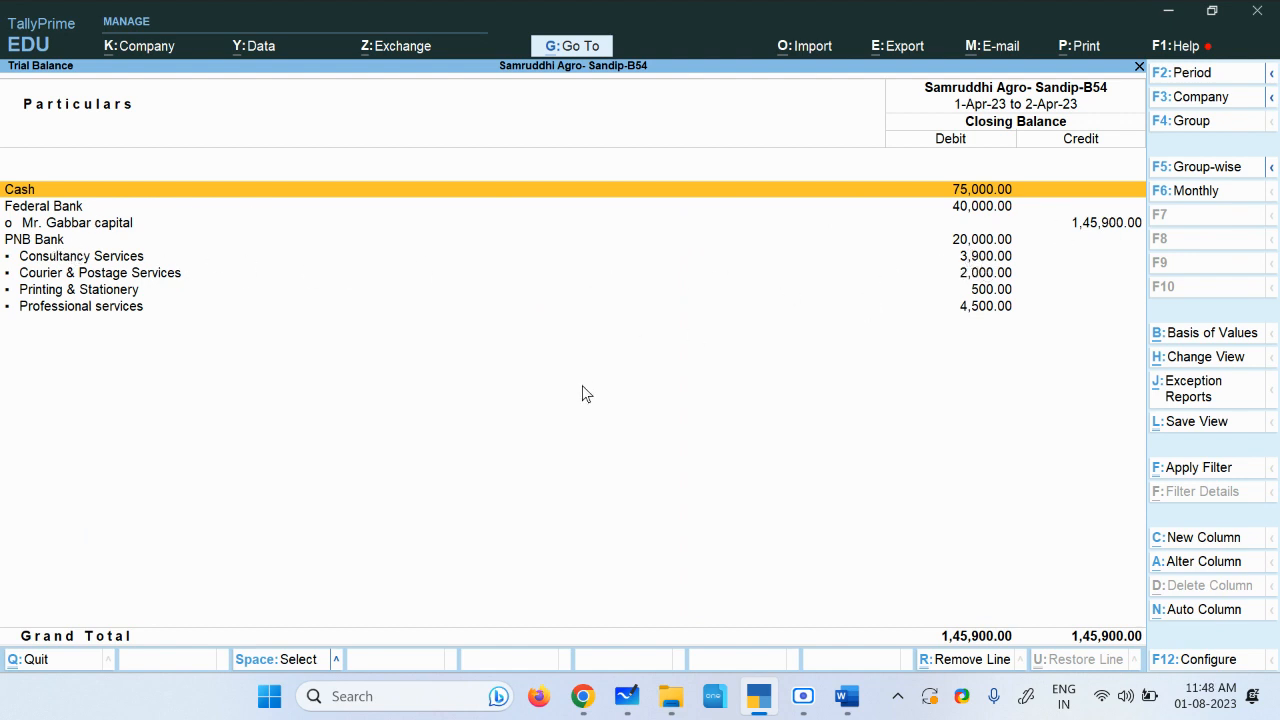
key("Escape")
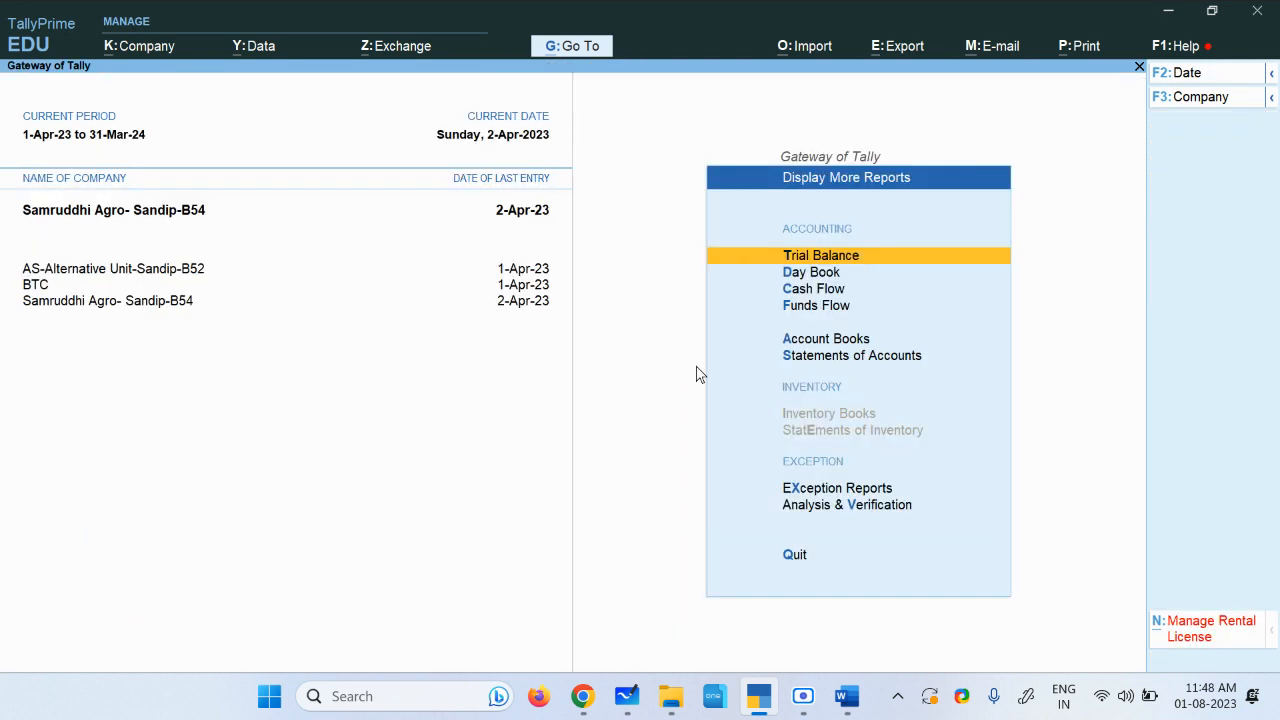
left_click(834, 295)
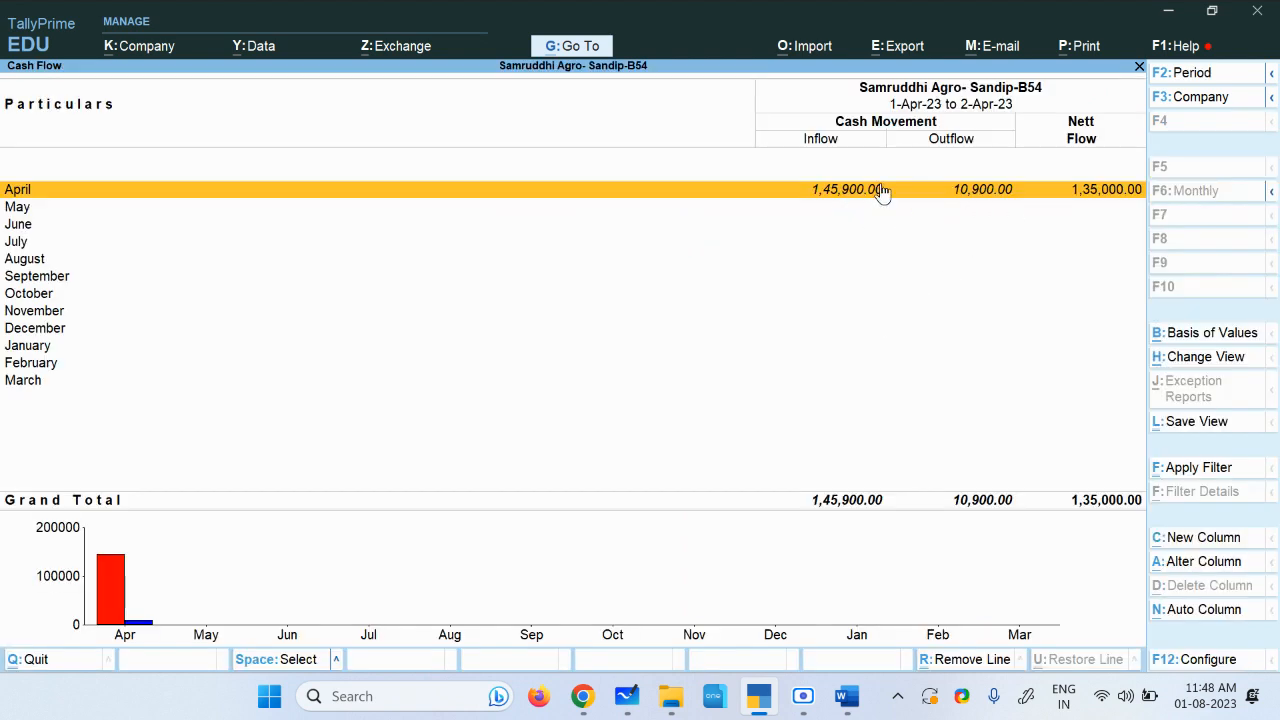